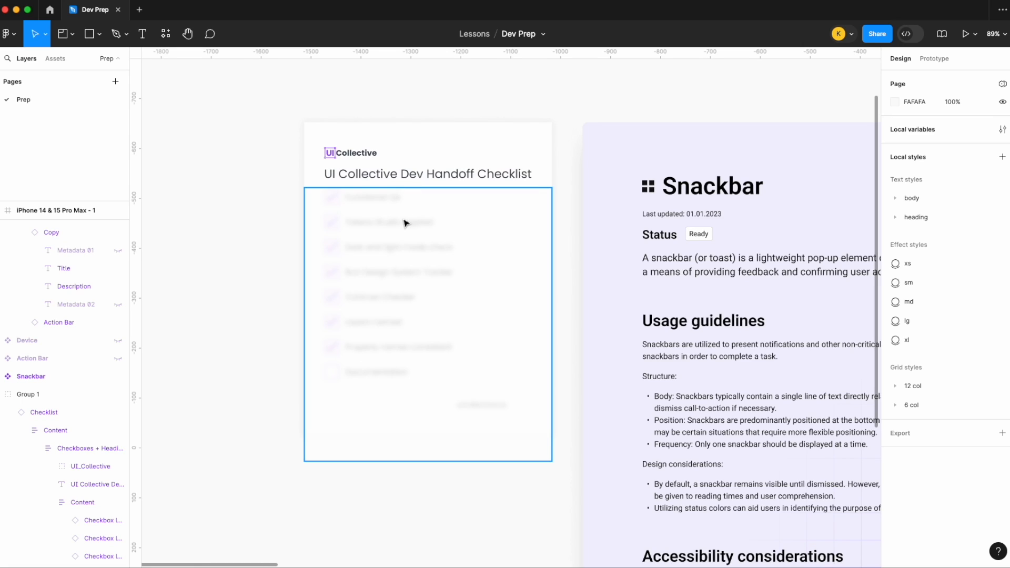
# - Look over the UI Collective Dev Handoff Checklist, the Snackbar variants and the onboarding screens on the canvas
pyautogui.click(408, 154)
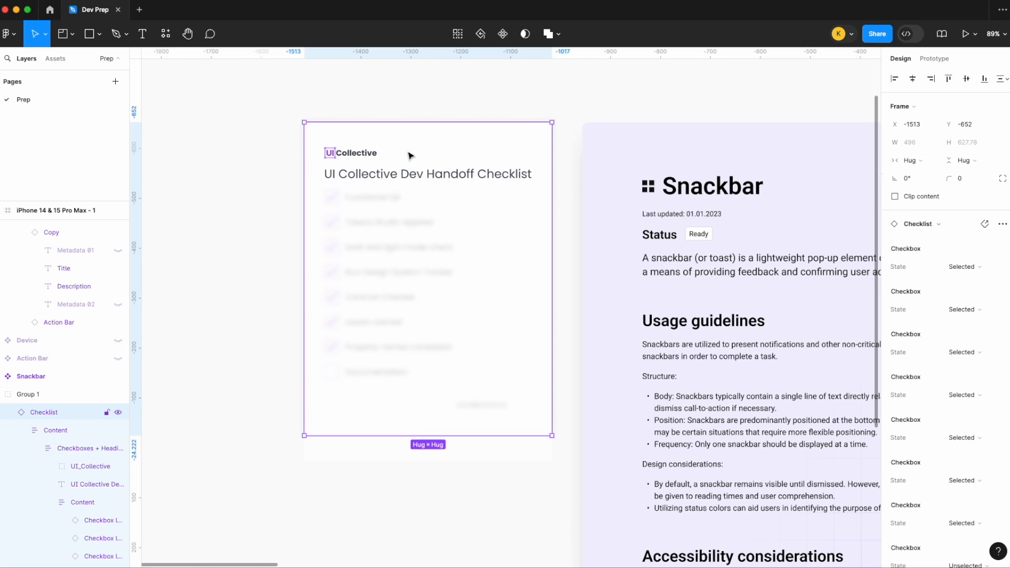
pyautogui.click(465, 76)
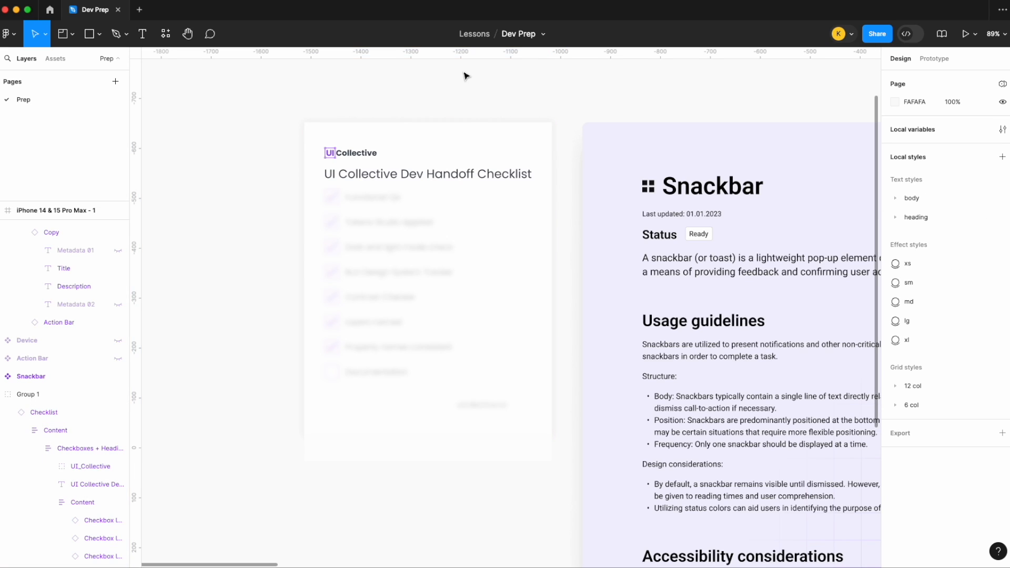
pyautogui.hotkey('shift', '1')
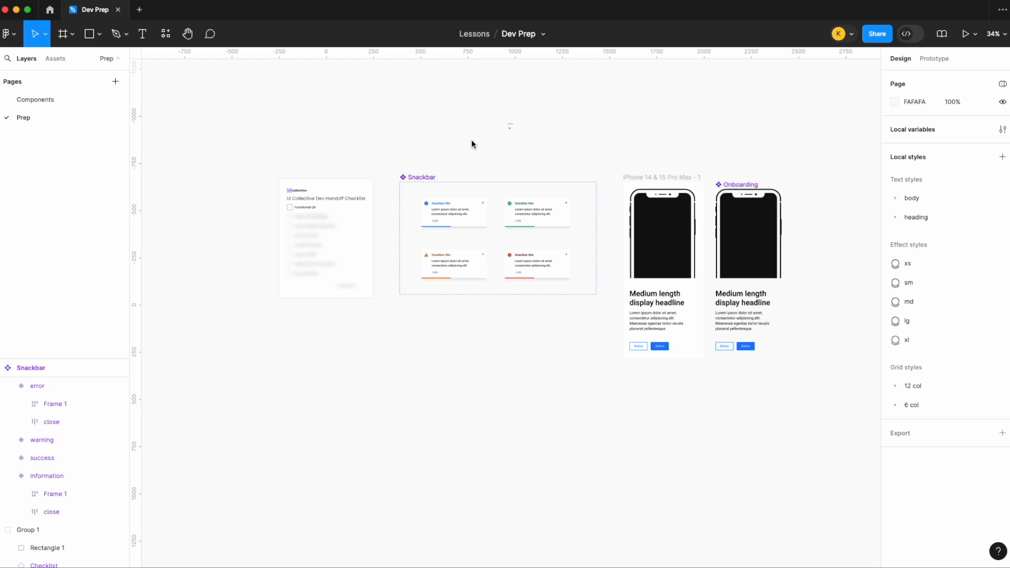
pyautogui.click(277, 232)
pyautogui.scroll(5, 299, 223)
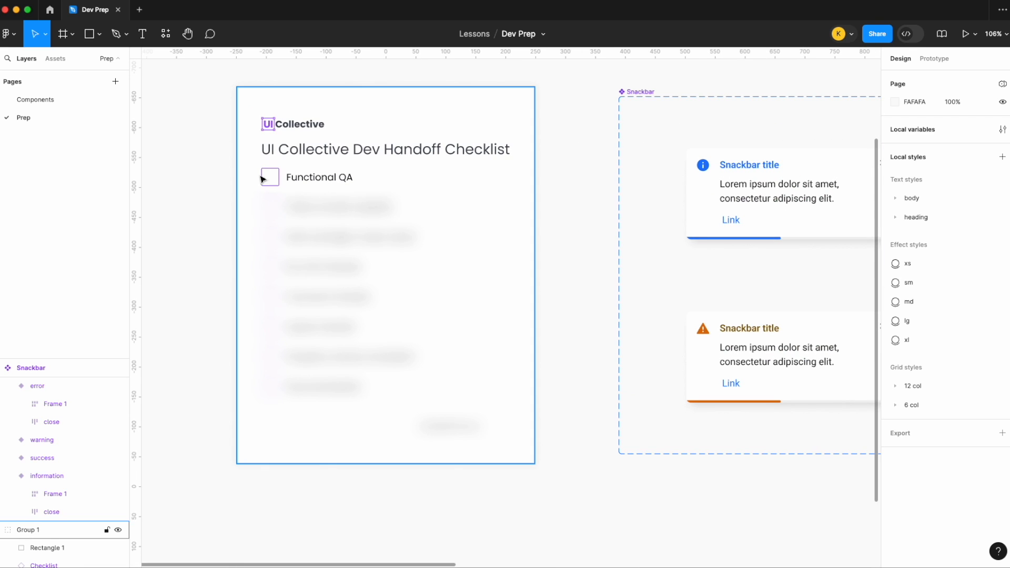
pyautogui.scroll(-5, 275, 187)
pyautogui.hscroll(5, 275, 187)
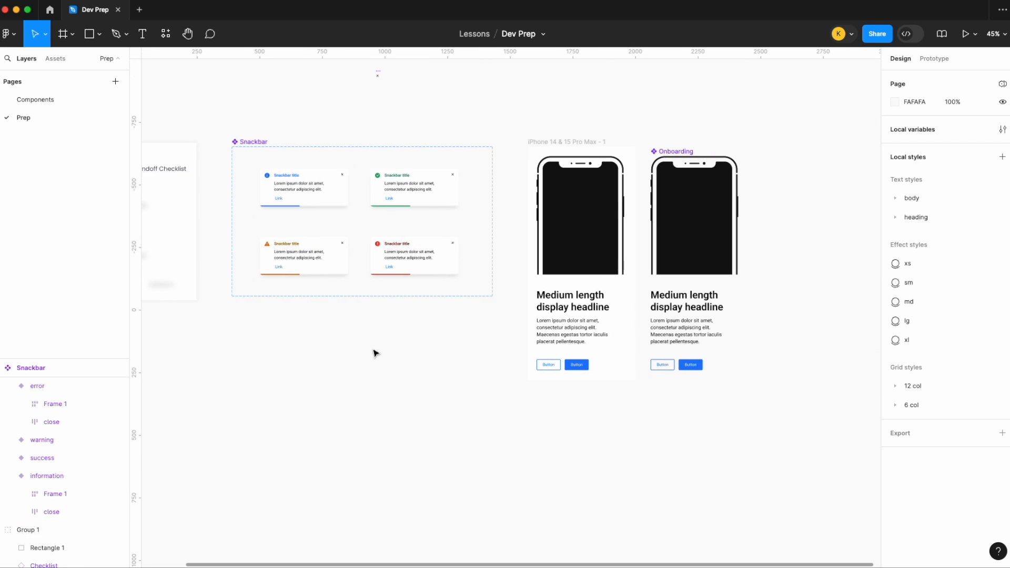
pyautogui.hscroll(-2, 374, 352)
pyautogui.scroll(-2, 397, 355)
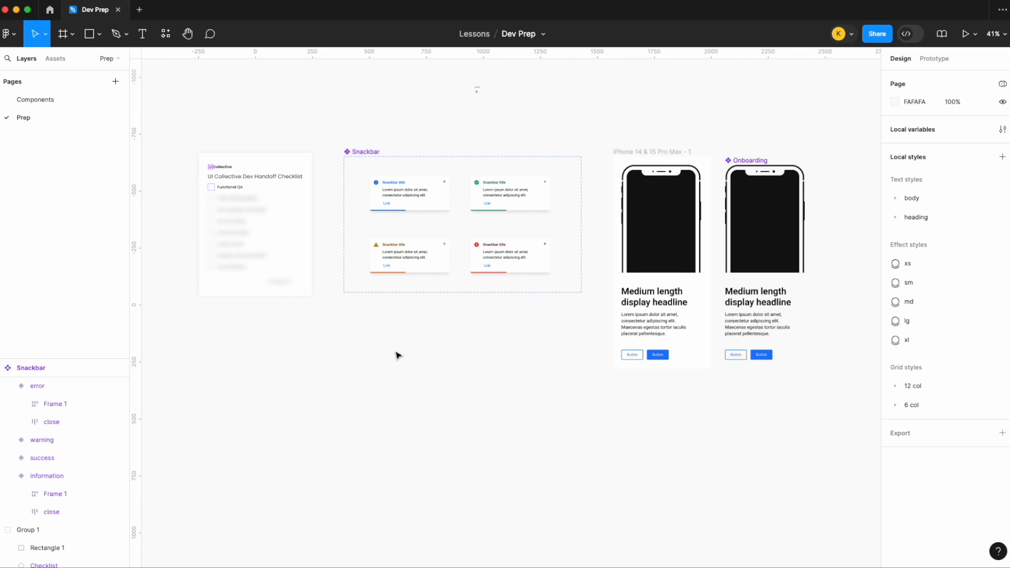
# - Place an instance of the information Snackbar variant on the canvas below the Snackbar component set
pyautogui.click(414, 204)
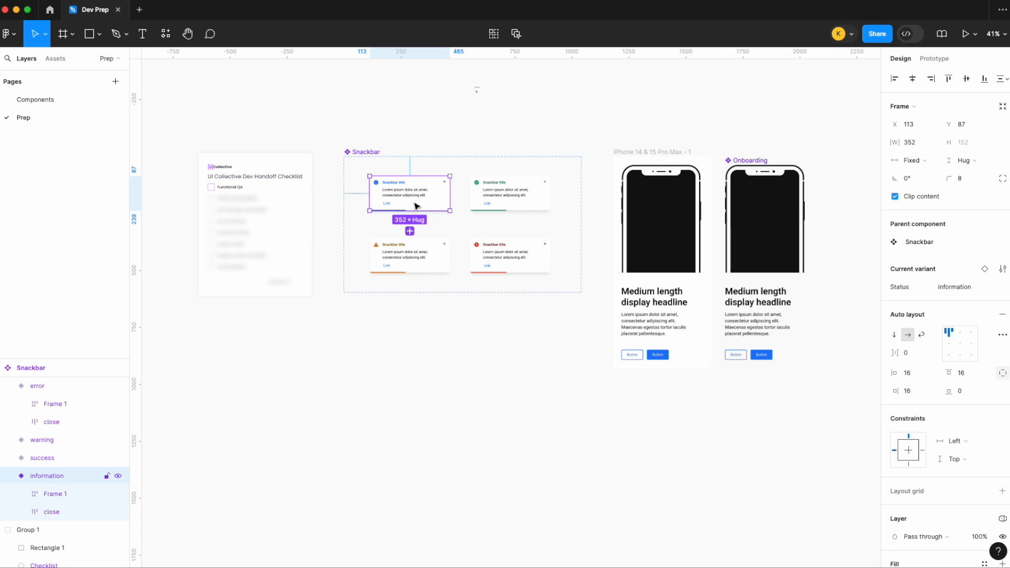
pyautogui.moveTo(417, 205); pyautogui.dragTo(418, 398)
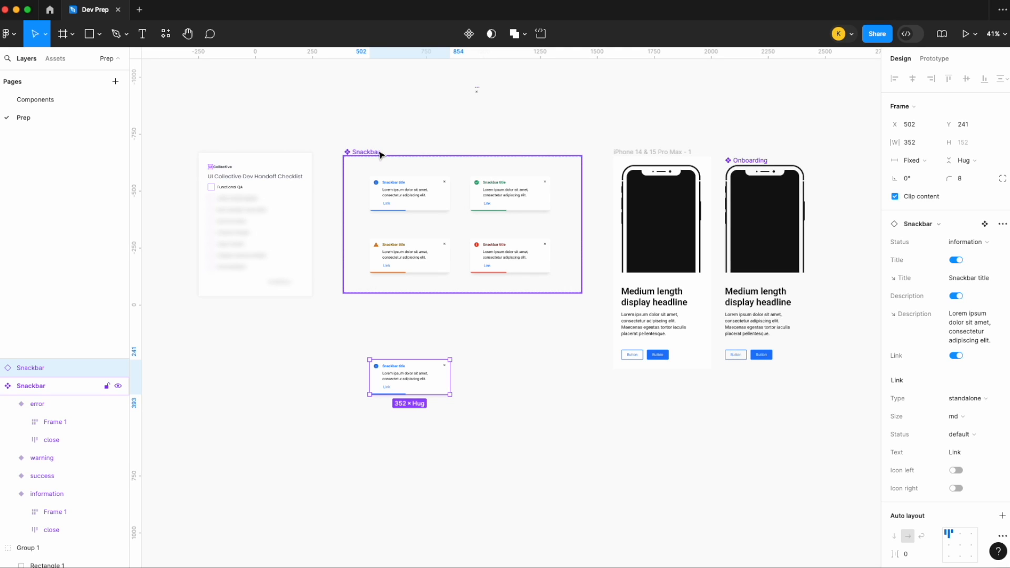
pyautogui.click(558, 103)
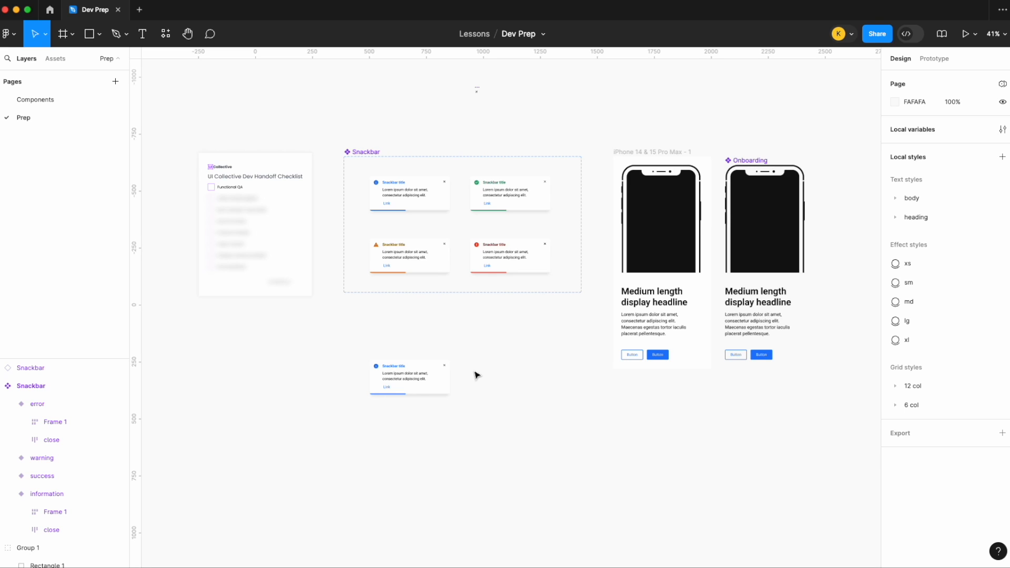
# - Test the Snackbar instance's Status property by switching it to success and back to information
pyautogui.click(408, 385)
pyautogui.scroll(5, 408, 385)
pyautogui.scroll(-1, 408, 368)
pyautogui.scroll(-5, 448, 293)
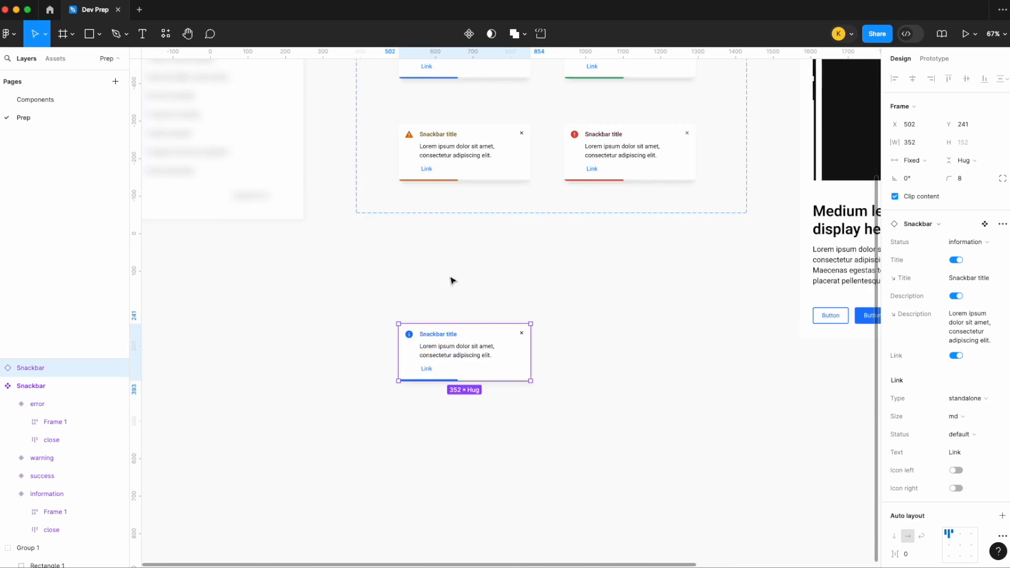
pyautogui.scroll(3, 452, 281)
pyautogui.scroll(-2, 577, 419)
pyautogui.scroll(5, 511, 352)
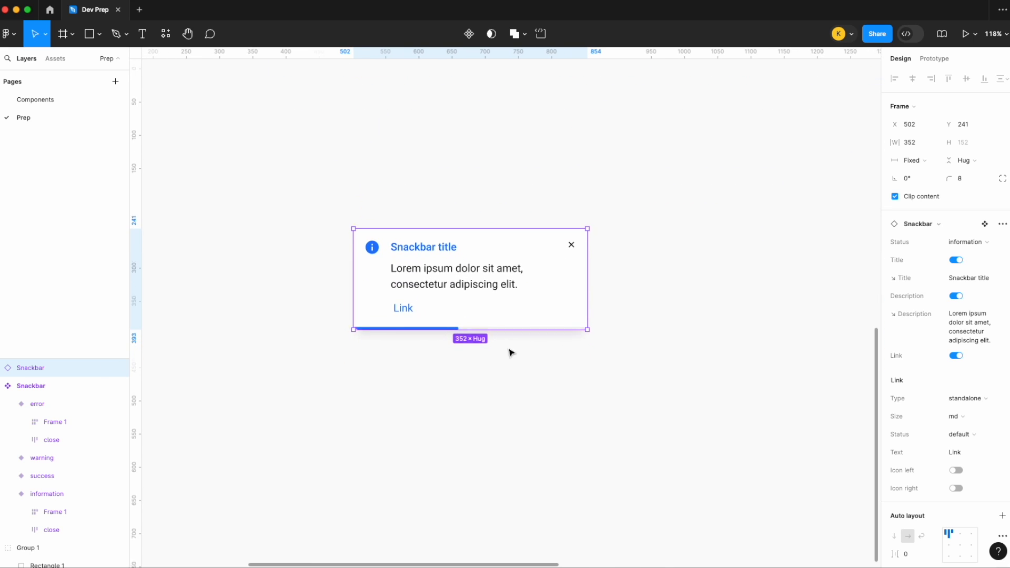
pyautogui.click(966, 245)
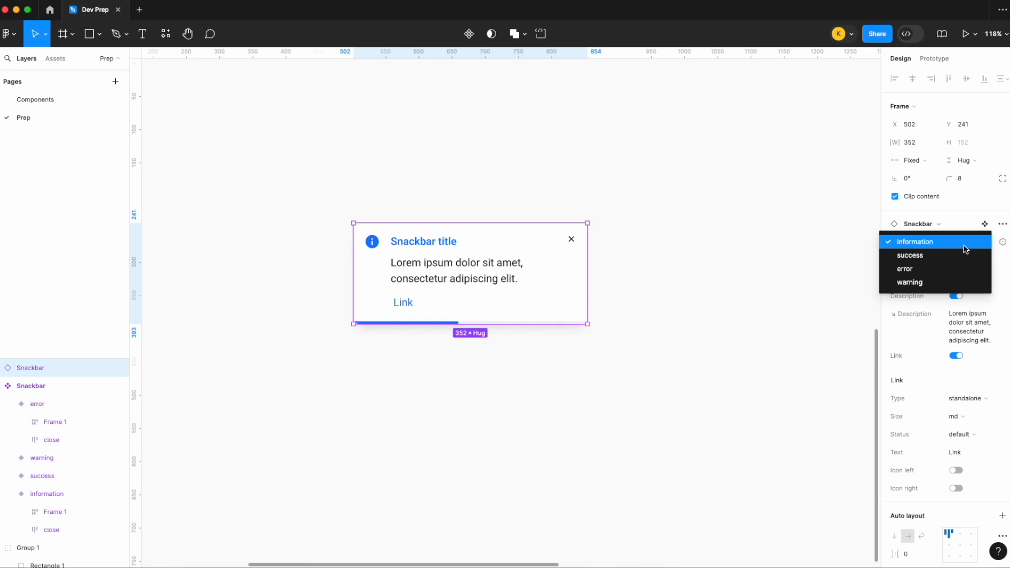
pyautogui.click(964, 255)
pyautogui.click(968, 247)
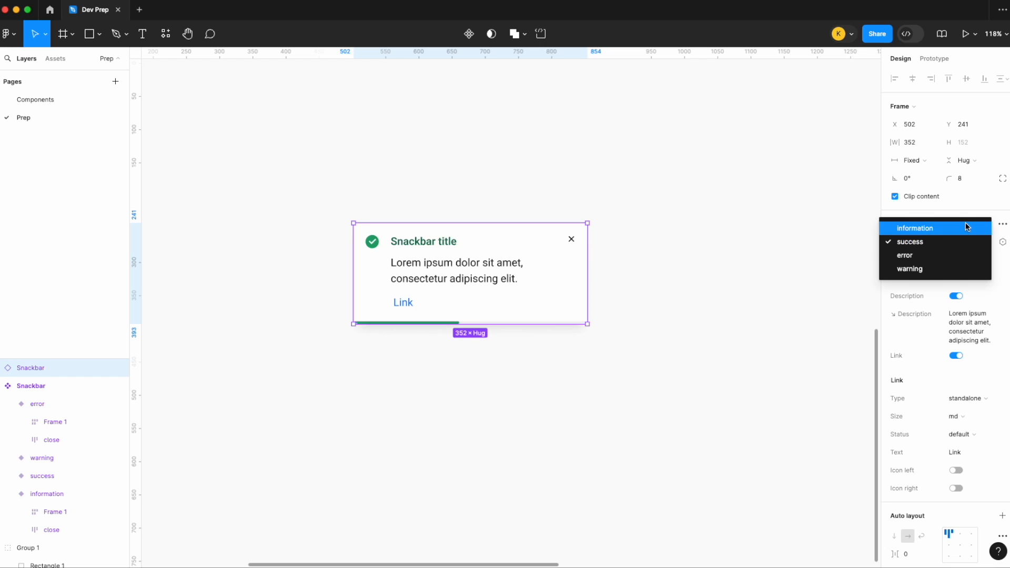
pyautogui.click(966, 227)
# - Test the Title and Description properties on the Snackbar instance by turning each off and on again
pyautogui.click(958, 260)
pyautogui.click(958, 260)
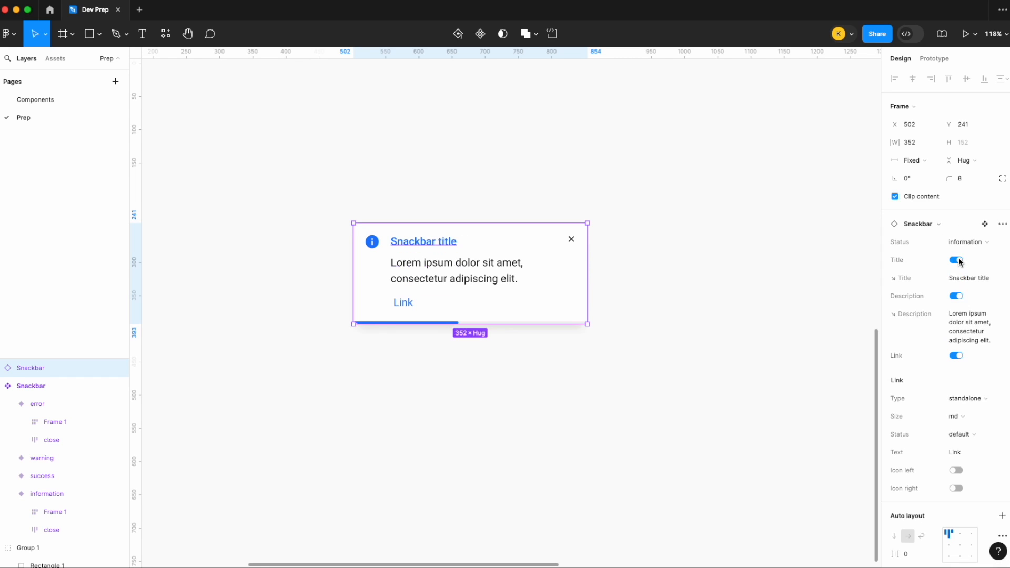
pyautogui.click(956, 296)
pyautogui.click(956, 296)
pyautogui.scroll(-1, 956, 473)
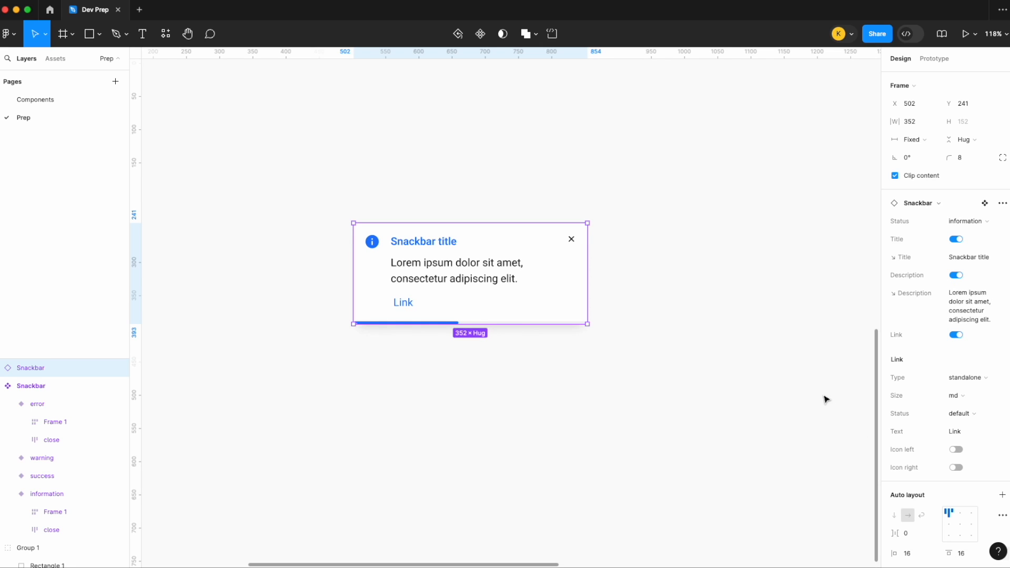
pyautogui.click(649, 295)
pyautogui.click(575, 266)
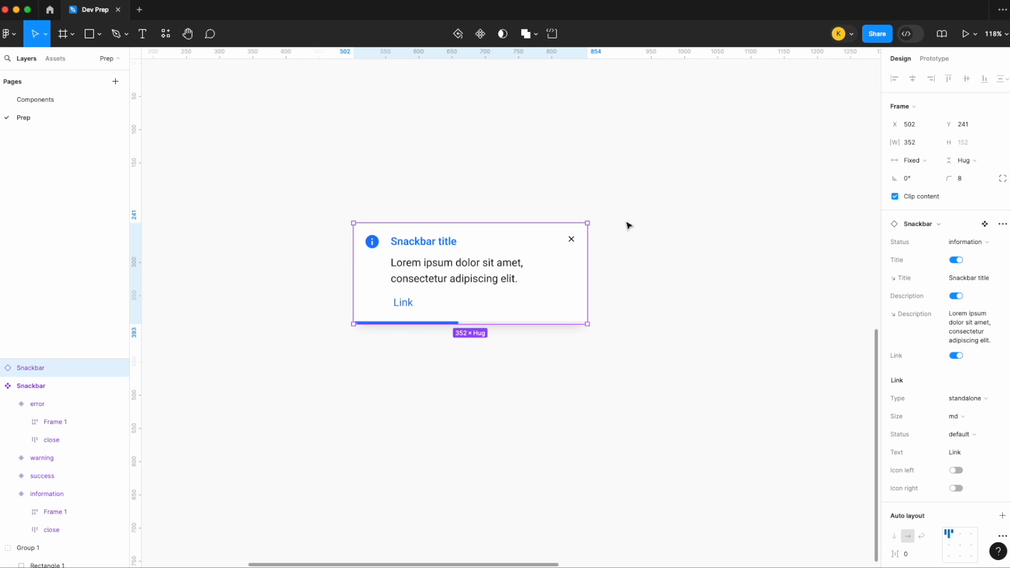
# - Select the matching close layers in all Snackbar variants and create a visibility property named Closeable with value True
pyautogui.scroll(-5, 626, 225)
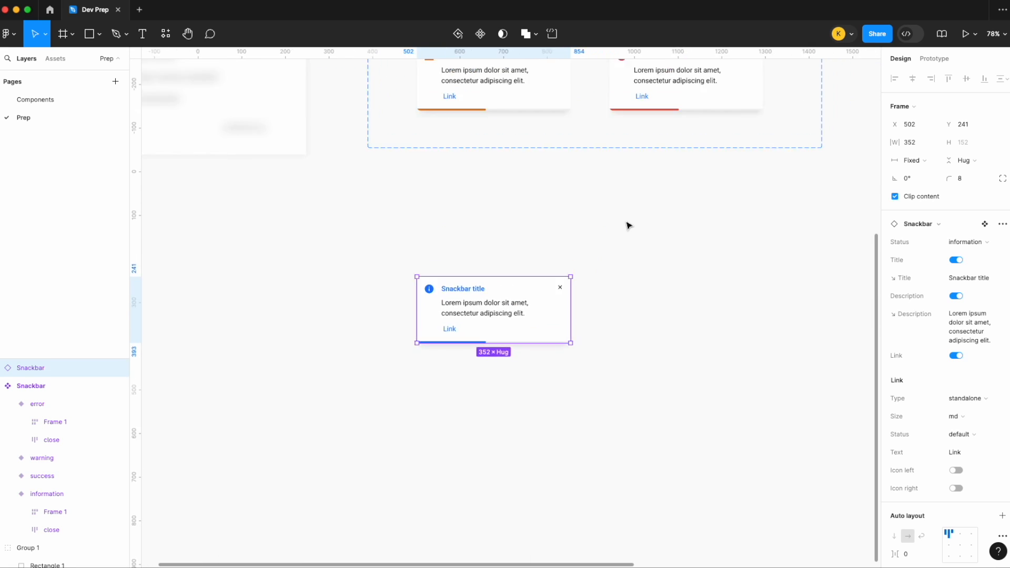
pyautogui.scroll(1, 479, 127)
pyautogui.scroll(1, 480, 128)
pyautogui.hscroll(1, 480, 127)
pyautogui.doubleClick(486, 158)
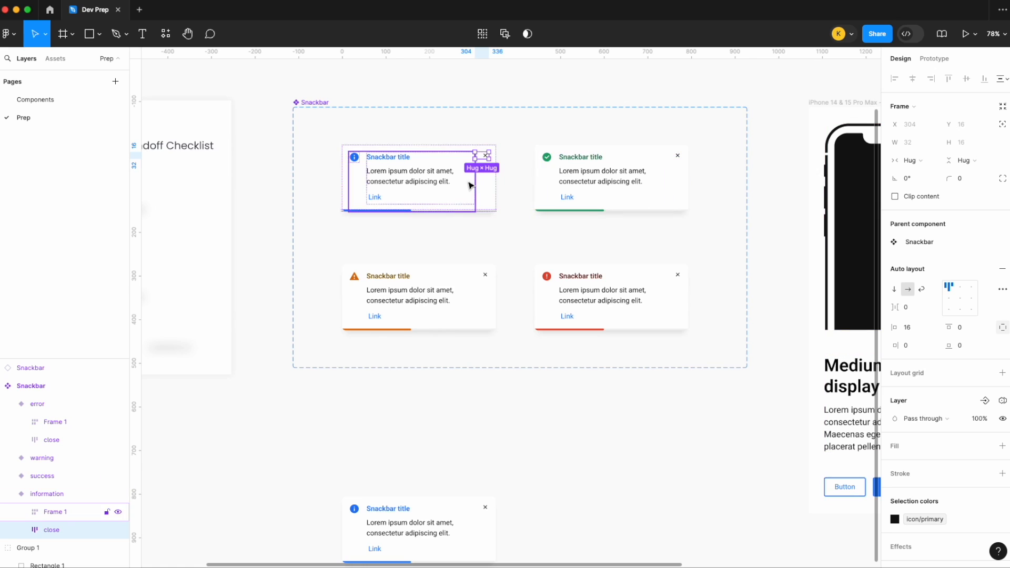
pyautogui.scroll(3, 465, 177)
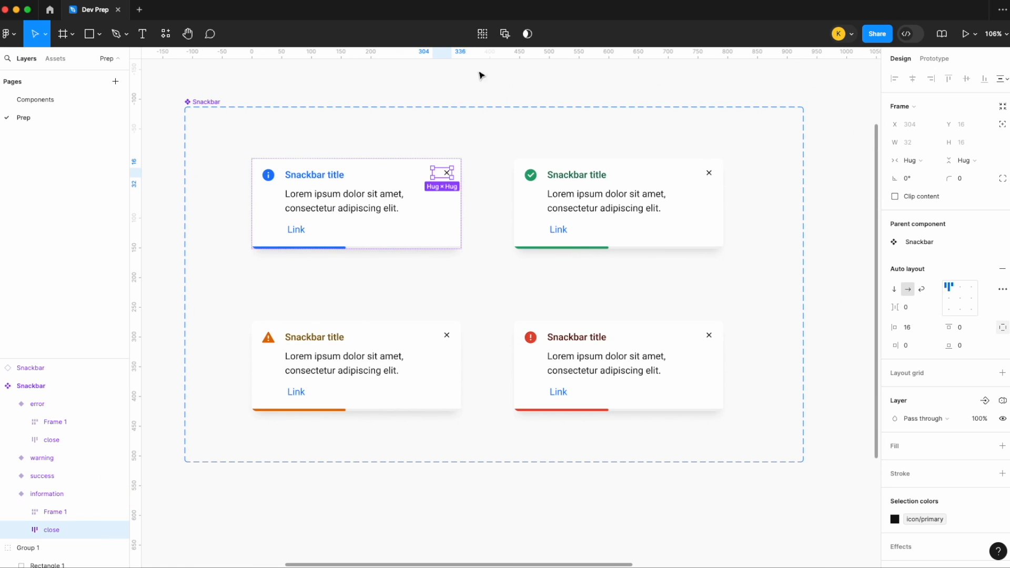
pyautogui.click(482, 36)
pyautogui.click(984, 400)
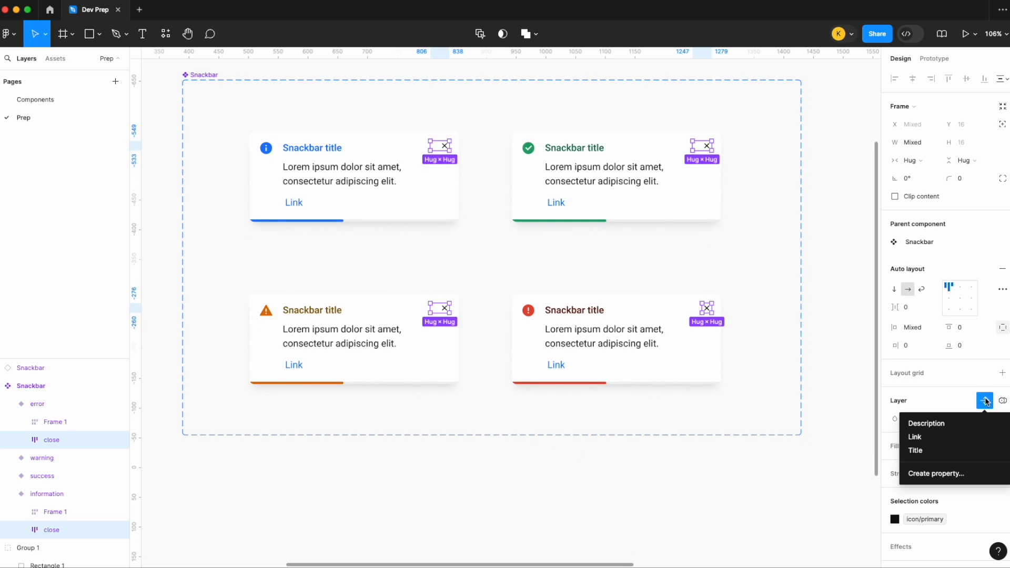
pyautogui.click(941, 474)
pyautogui.write('Closeable')
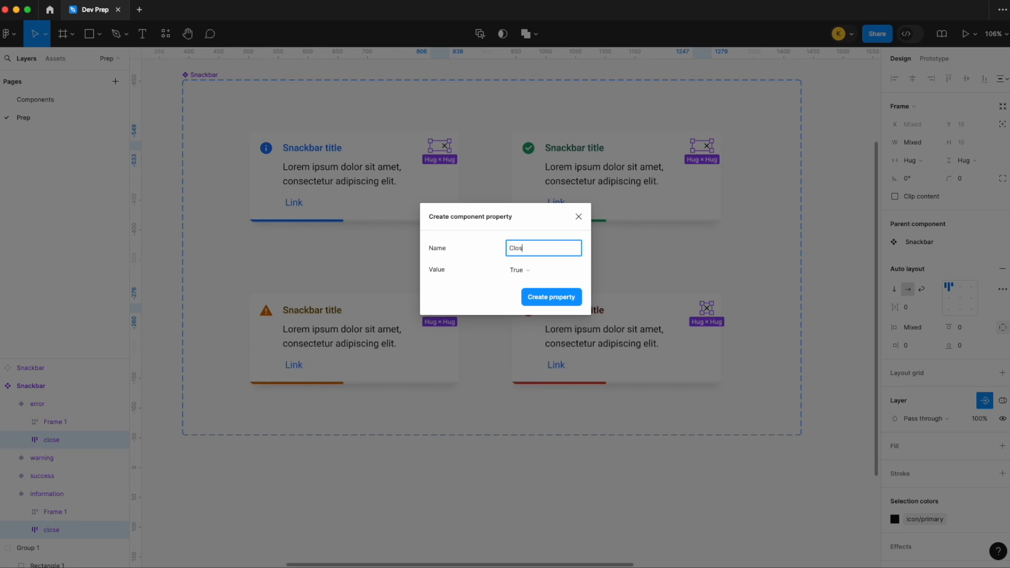
pyautogui.press('Return')
# - Test the Closeable property on the Snackbar instance by switching it off and back on
pyautogui.scroll(-2, 663, 493)
pyautogui.scroll(-5, 664, 492)
pyautogui.hscroll(-3, 664, 493)
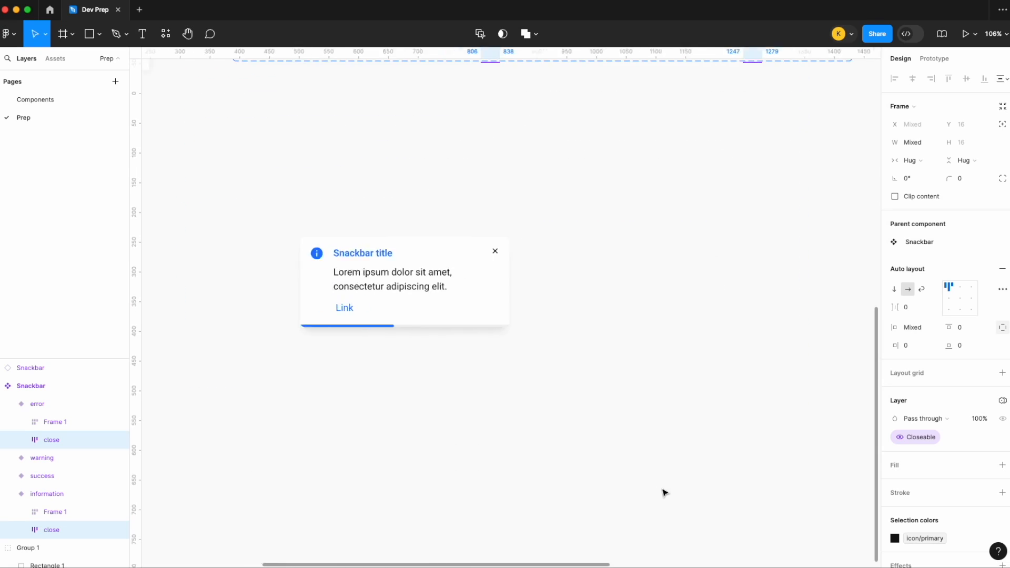
pyautogui.click(536, 311)
pyautogui.click(956, 375)
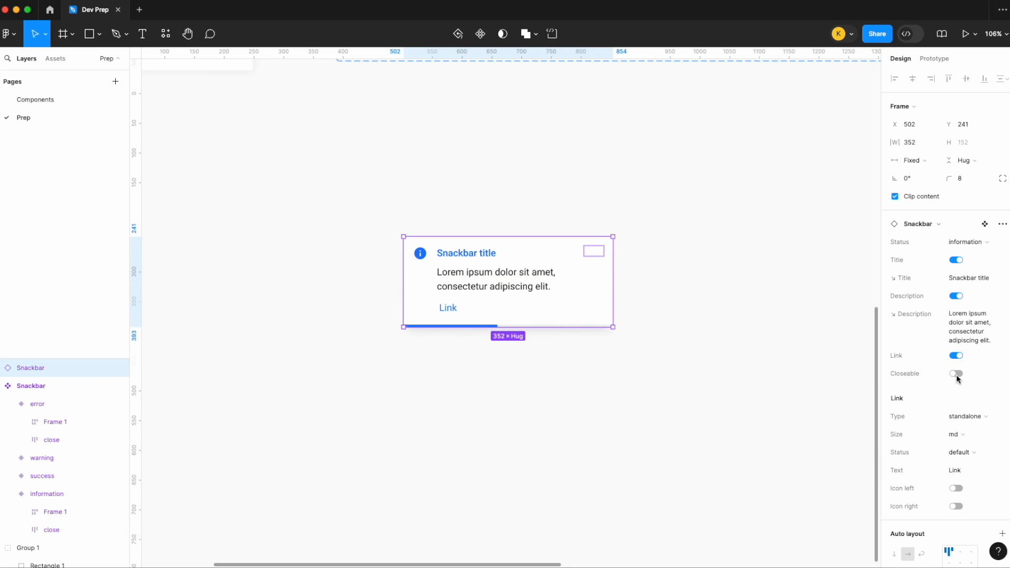
pyautogui.click(956, 373)
pyautogui.click(956, 374)
pyautogui.click(956, 374)
pyautogui.click(699, 276)
# - Move the Snackbar instance up to Y 106, closer to the component set, and narrow it to a width of 325
pyautogui.scroll(-5, 699, 276)
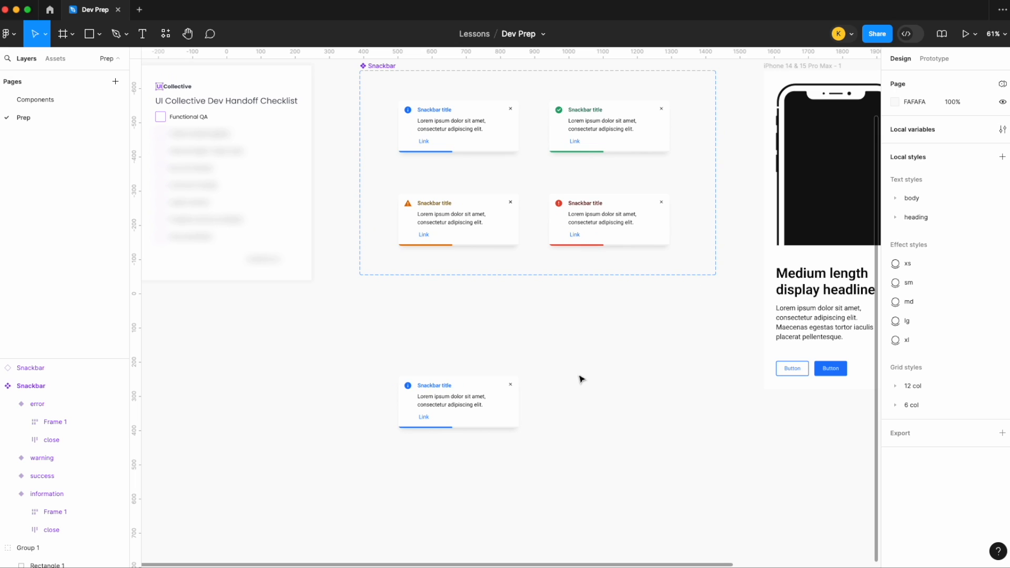
pyautogui.moveTo(460, 425); pyautogui.dragTo(462, 375)
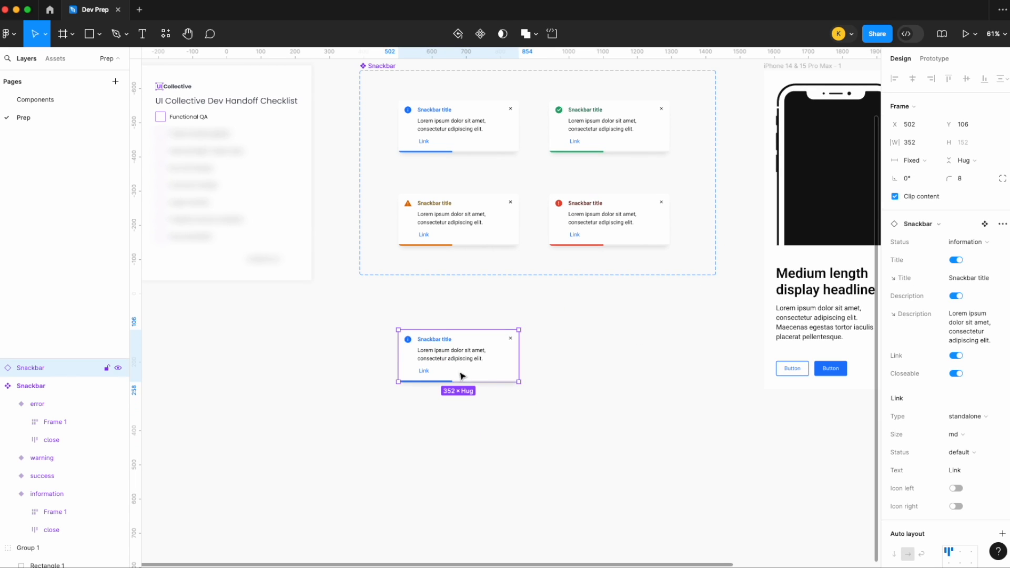
pyautogui.scroll(1, 461, 376)
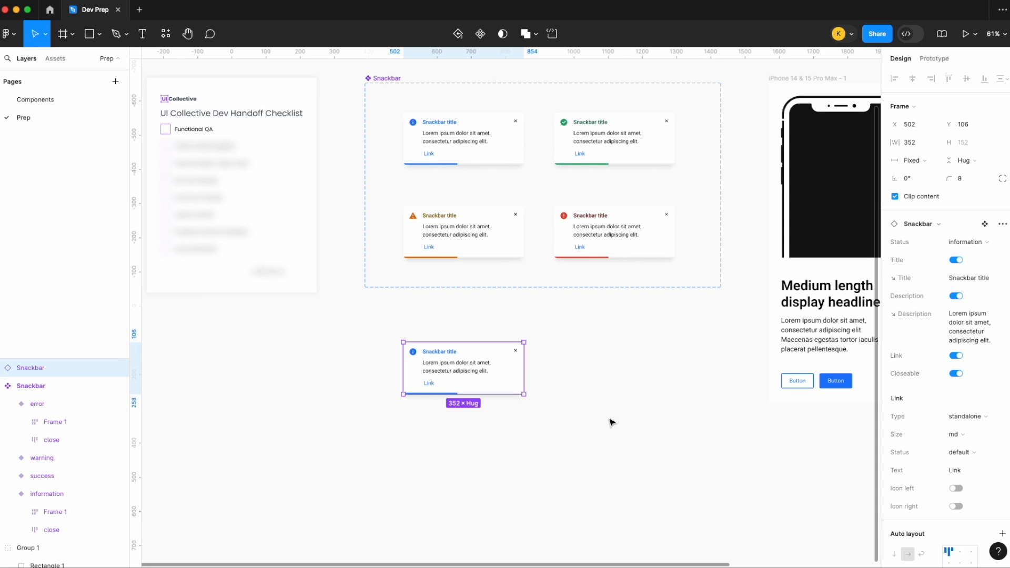
pyautogui.moveTo(525, 376)
pyautogui.mouseDown()
pyautogui.moveTo(583, 376)
pyautogui.moveTo(510, 375)
pyautogui.moveTo(565, 371)
pyautogui.moveTo(564, 361)
pyautogui.moveTo(514, 363)
pyautogui.mouseUp()
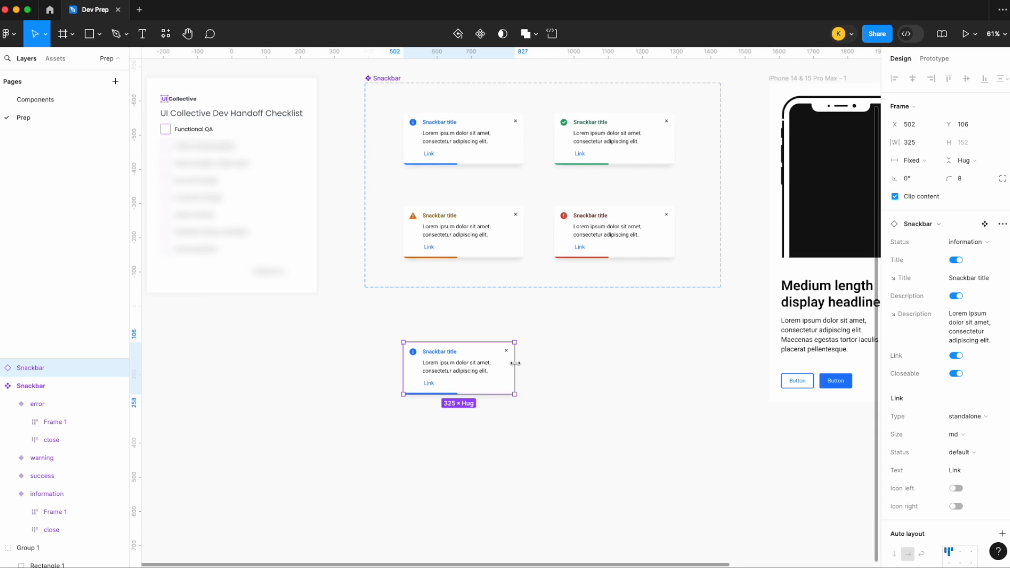
pyautogui.click(620, 384)
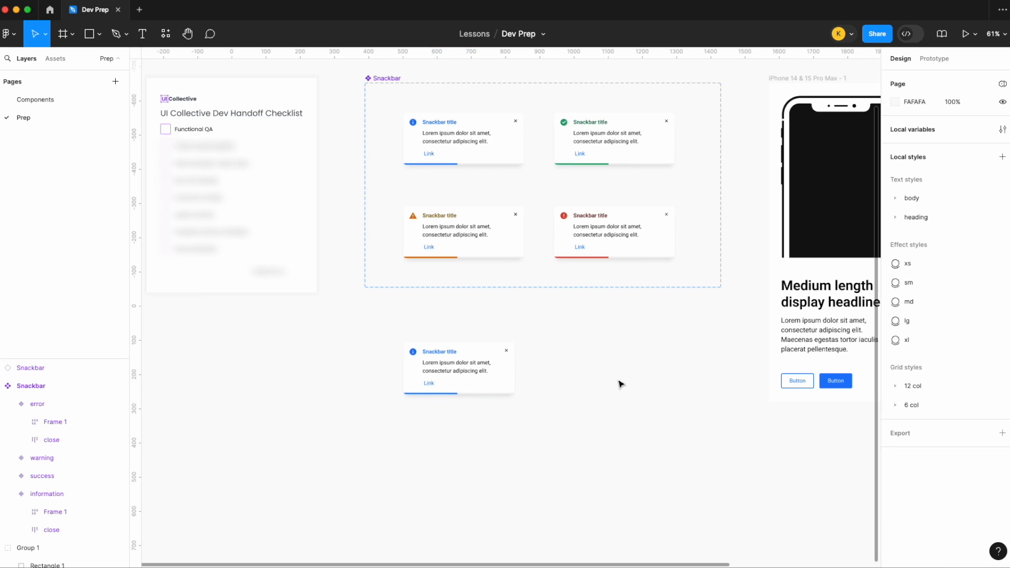
# - Move the main Onboarding component farther from the iPhone 14 & 15 Pro Max frame, to X 2412
pyautogui.scroll(-3, 621, 384)
pyautogui.hscroll(4, 620, 384)
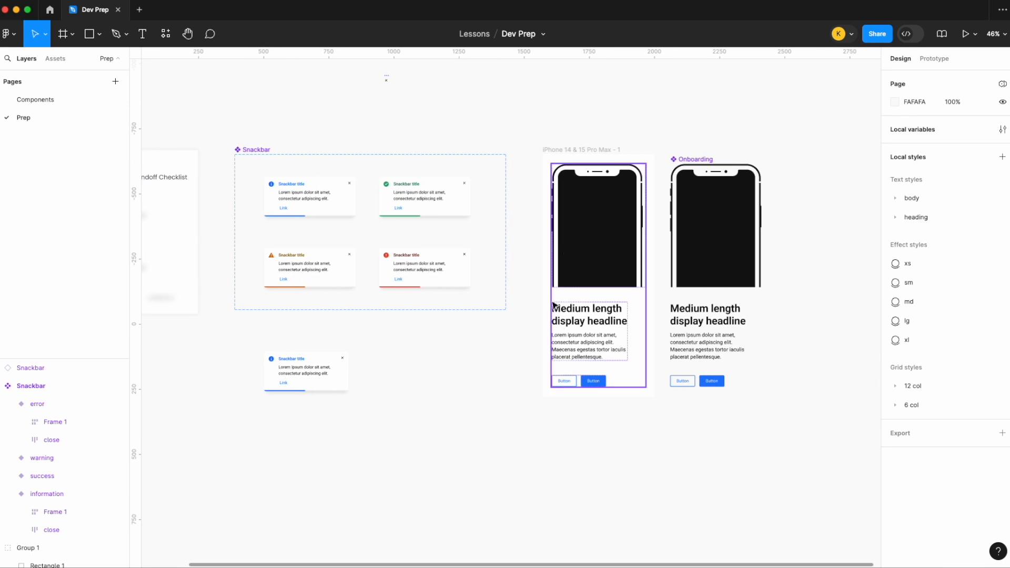
pyautogui.scroll(-1, 616, 277)
pyautogui.hscroll(2, 616, 277)
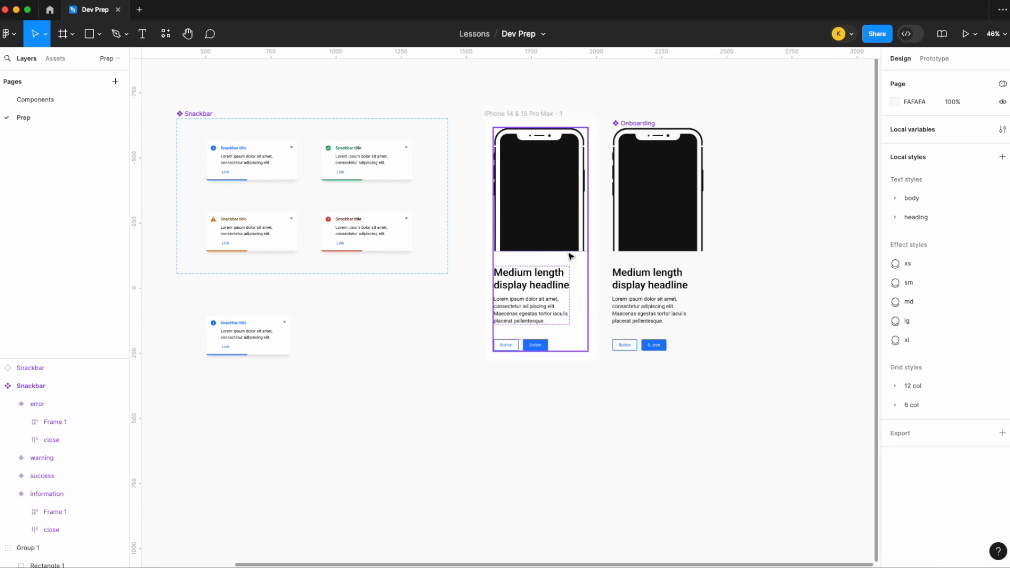
pyautogui.scroll(3, 571, 256)
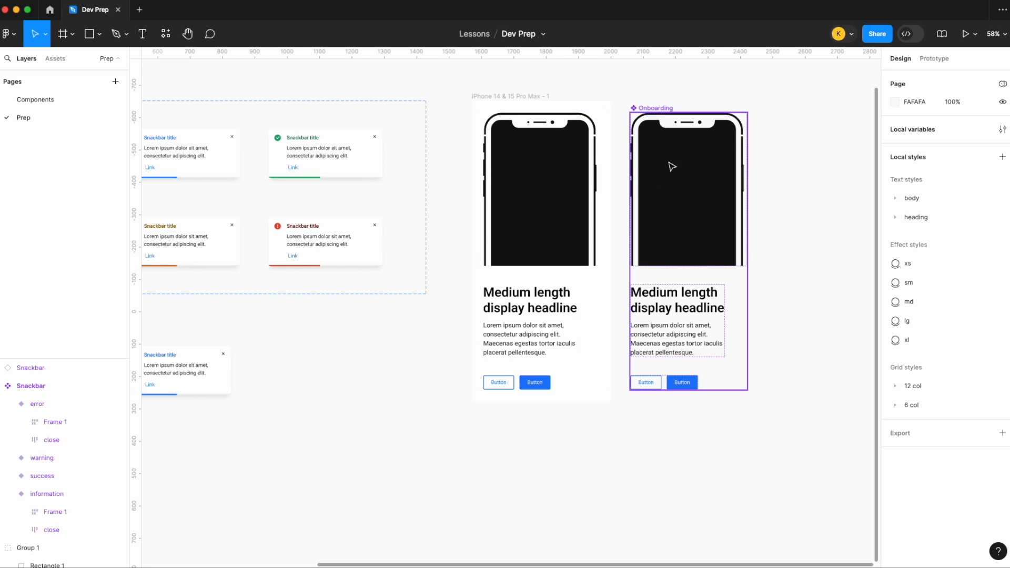
pyautogui.moveTo(655, 109); pyautogui.dragTo(768, 112)
pyautogui.hscroll(2, 769, 113)
pyautogui.hscroll(1, 769, 112)
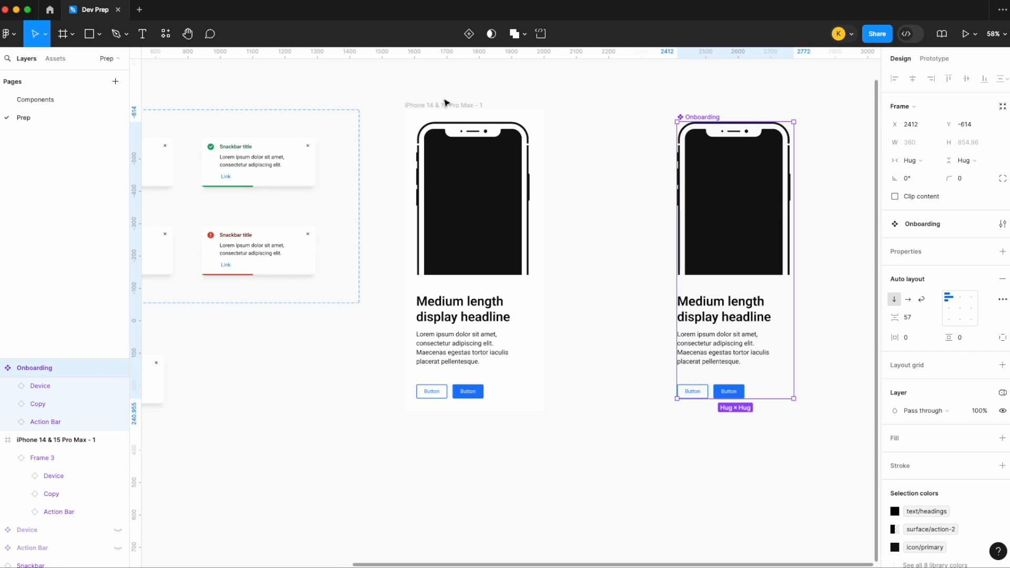
# - Resize the Onboarding instance inside the iPhone 14 & 15 Pro Max frame to a fixed width of 361
pyautogui.click(446, 106)
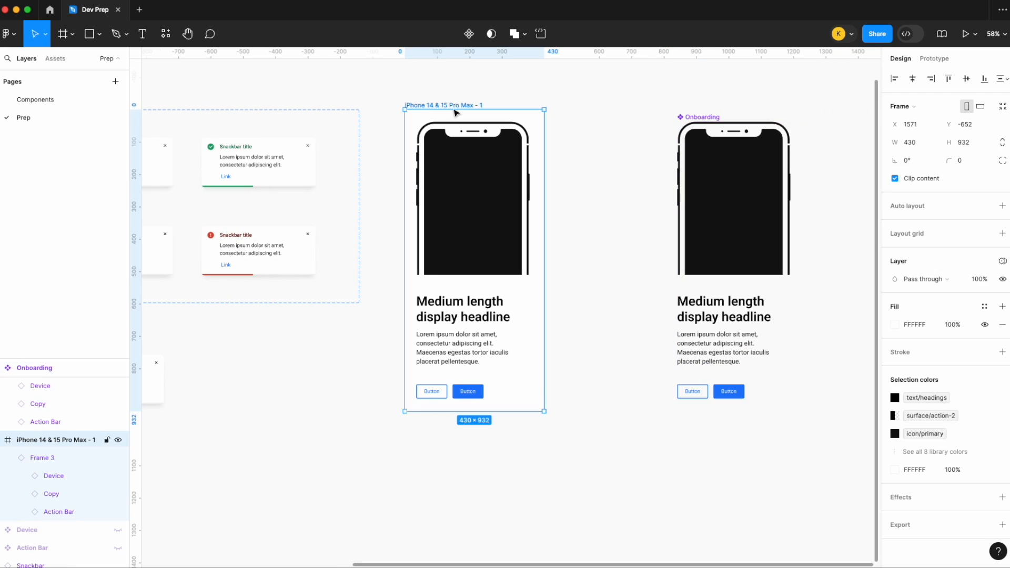
pyautogui.click(530, 189)
pyautogui.moveTo(534, 192)
pyautogui.mouseDown()
pyautogui.moveTo(570, 191)
pyautogui.moveTo(534, 189)
pyautogui.mouseUp()
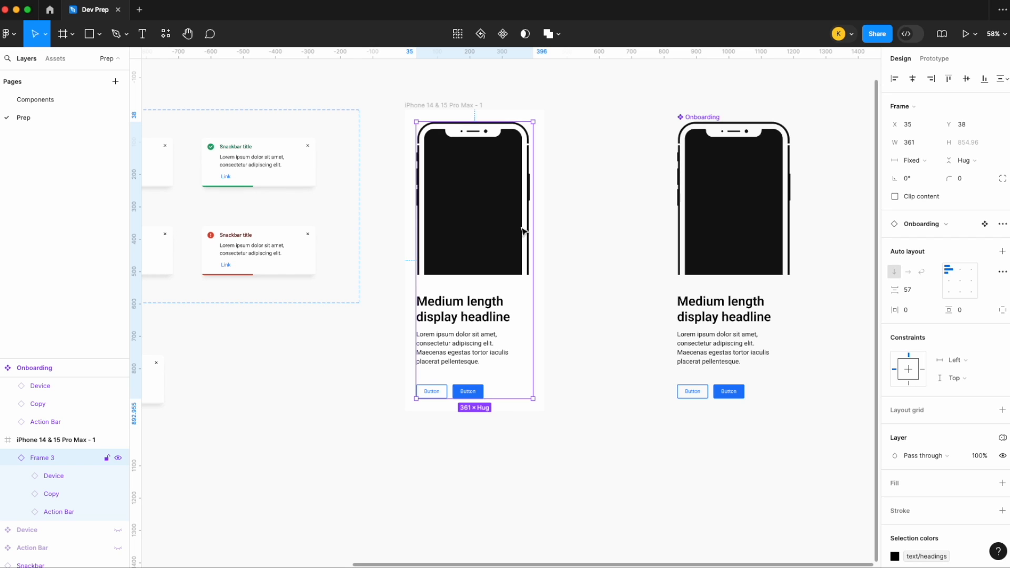
# - Set the Copy instance inside the main Onboarding component to fill the container width
pyautogui.click(704, 319)
pyautogui.click(707, 321)
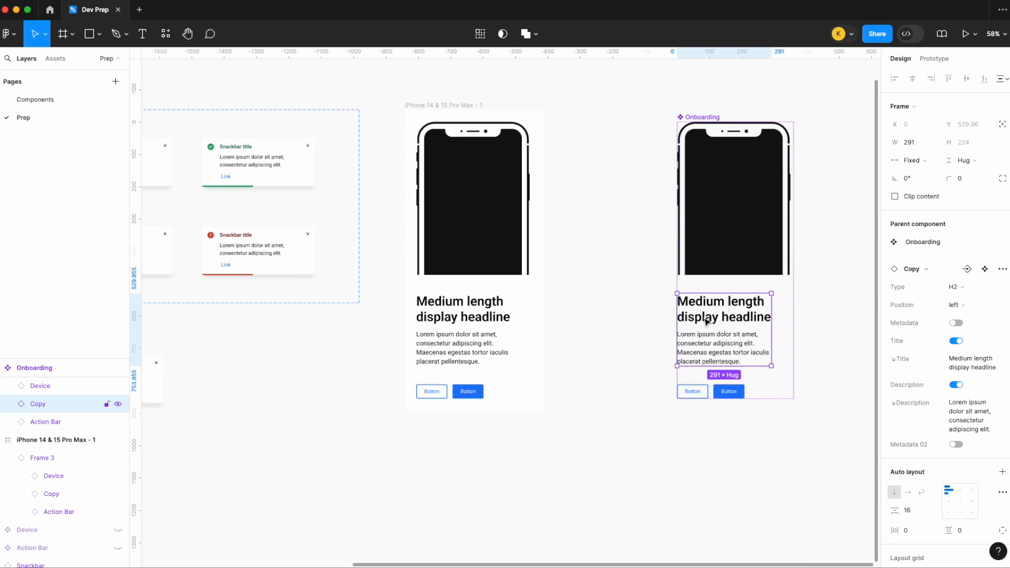
pyautogui.click(906, 162)
pyautogui.click(907, 187)
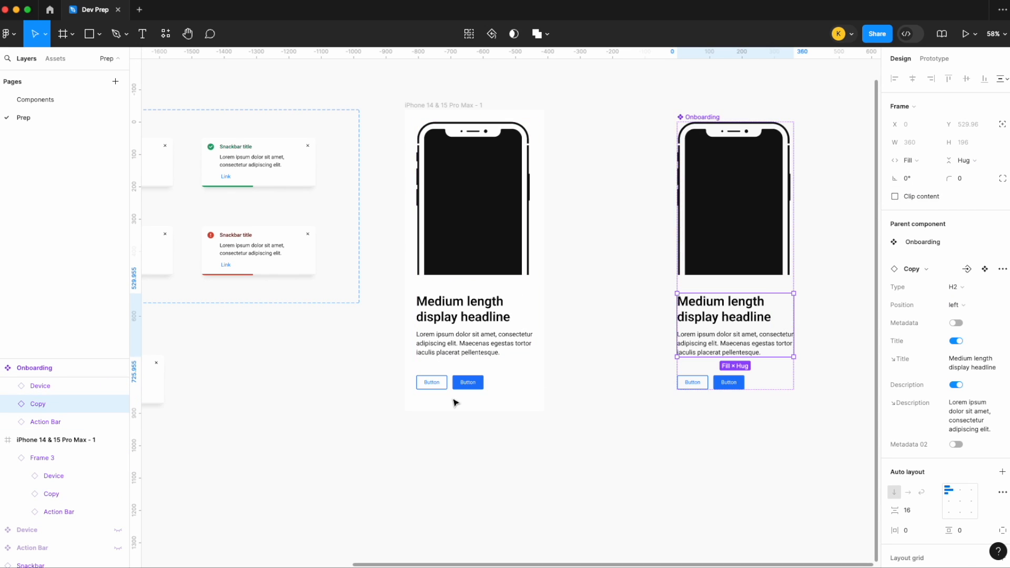
# - Narrow the Onboarding instance in the iPhone 14 & 15 Pro Max frame to a width of 354
pyautogui.click(487, 348)
pyautogui.moveTo(534, 297)
pyautogui.mouseDown()
pyautogui.moveTo(519, 295)
pyautogui.moveTo(531, 296)
pyautogui.mouseUp()
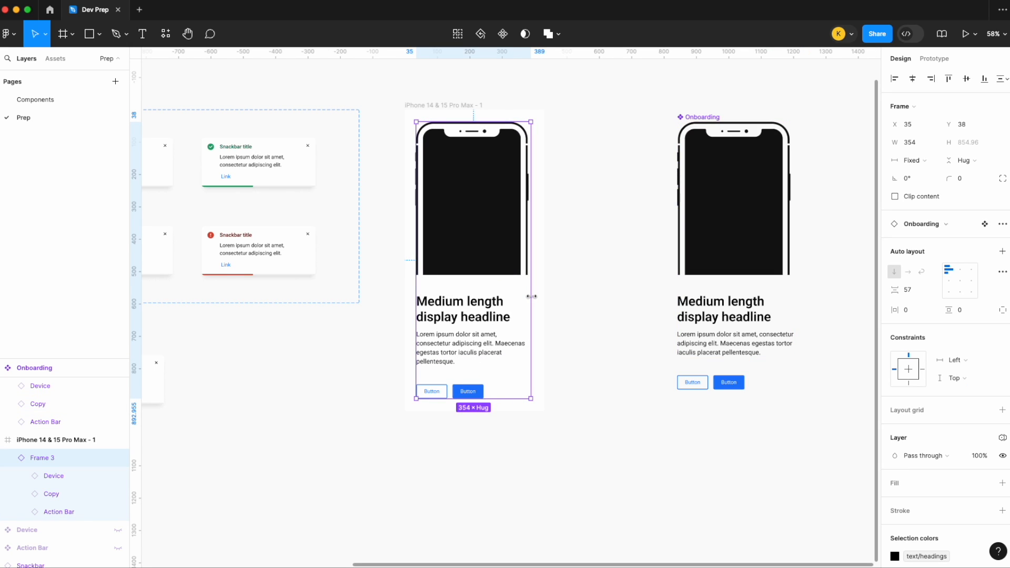
# - Test the Onboarding instance's auto layout alignment by switching it to top center and back to top left
pyautogui.click(959, 269)
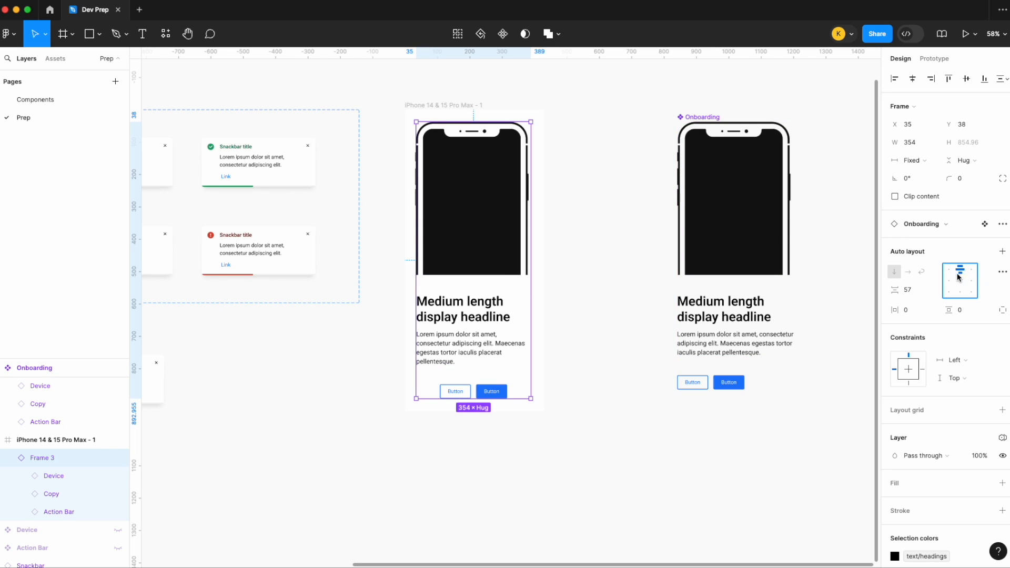
pyautogui.click(948, 269)
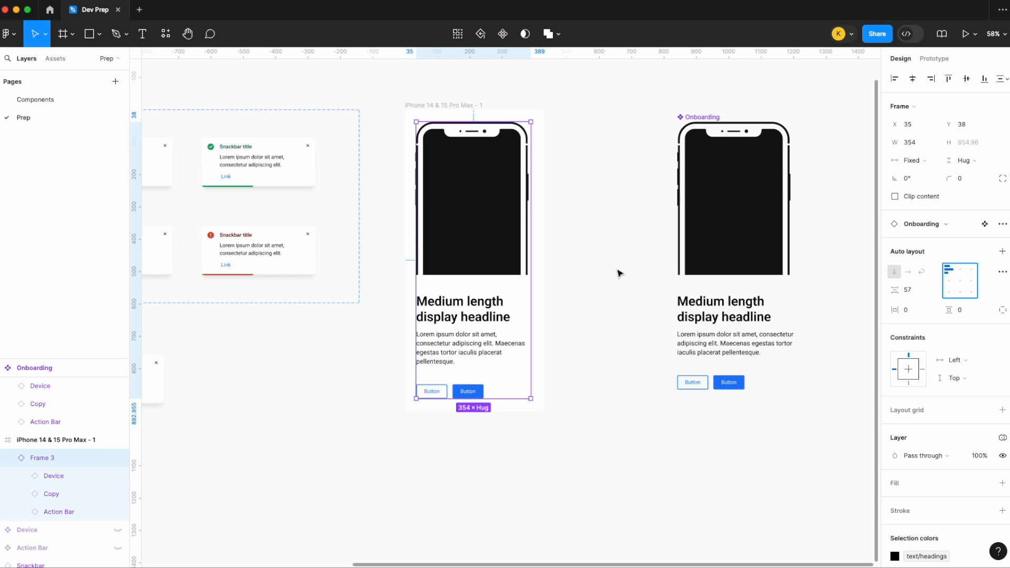
pyautogui.click(593, 243)
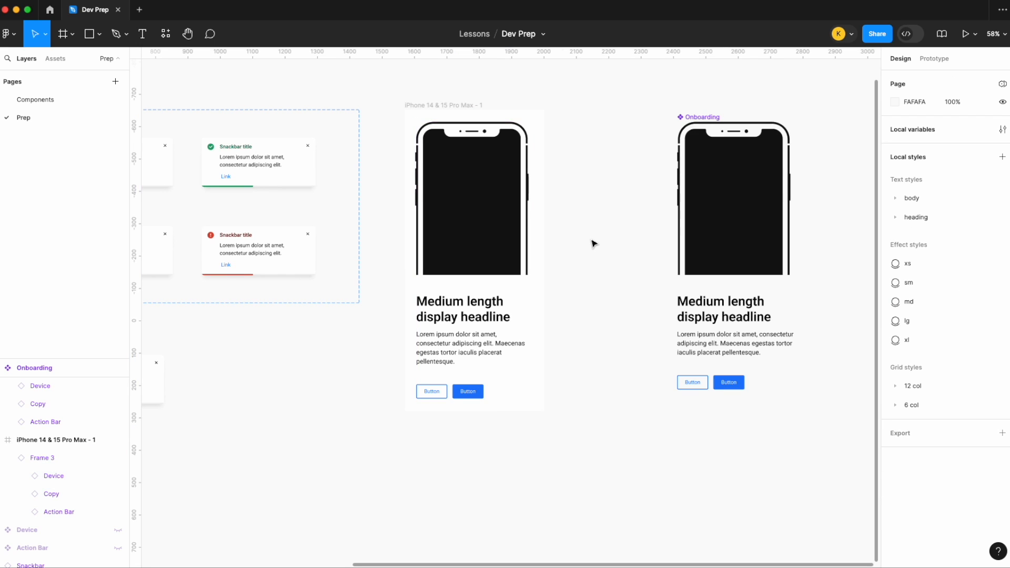
# - Inspect which properties the Onboarding instance and its nested Action Bar offer
pyautogui.scroll(-2, 593, 244)
pyautogui.click(519, 244)
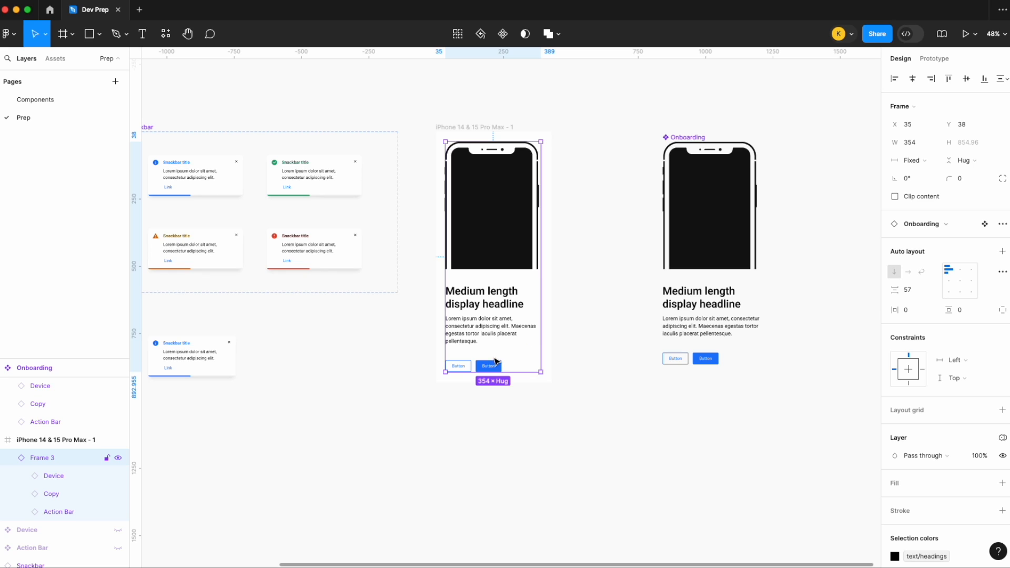
pyautogui.click(497, 366)
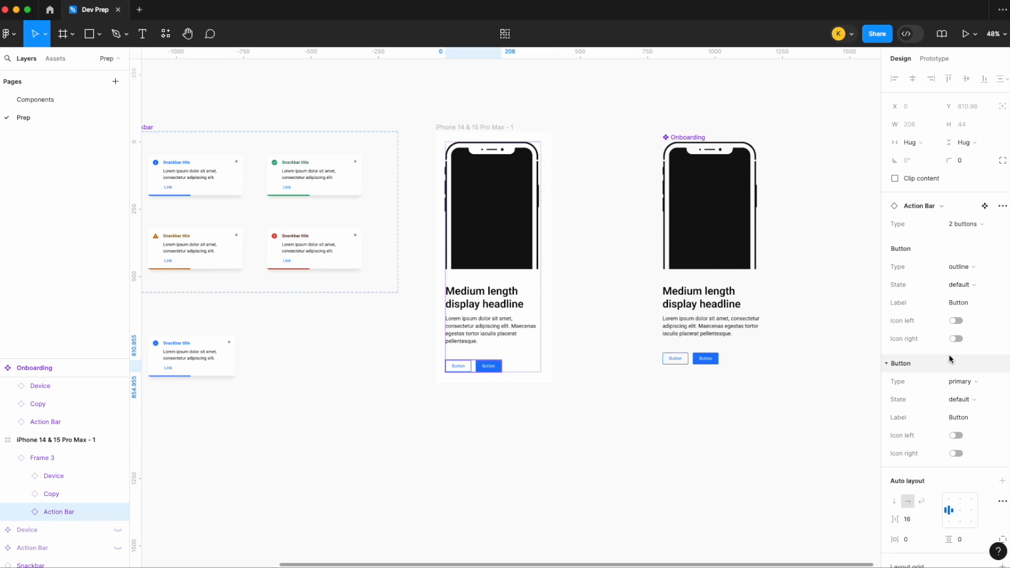
pyautogui.click(713, 441)
# - Expose the properties of the nested Device, Copy and Action Bar instances on the main Onboarding component
pyautogui.click(697, 348)
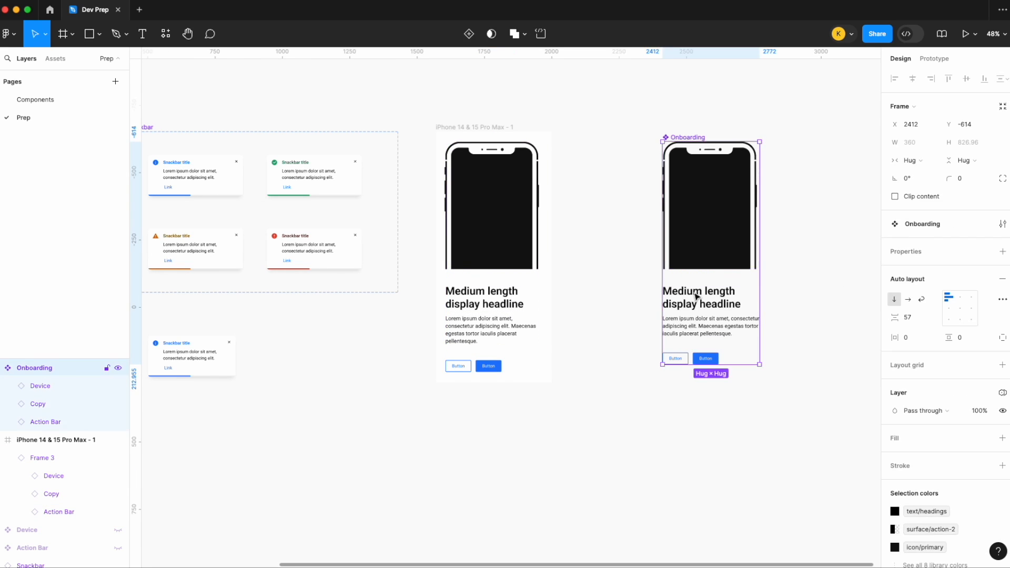
pyautogui.click(997, 253)
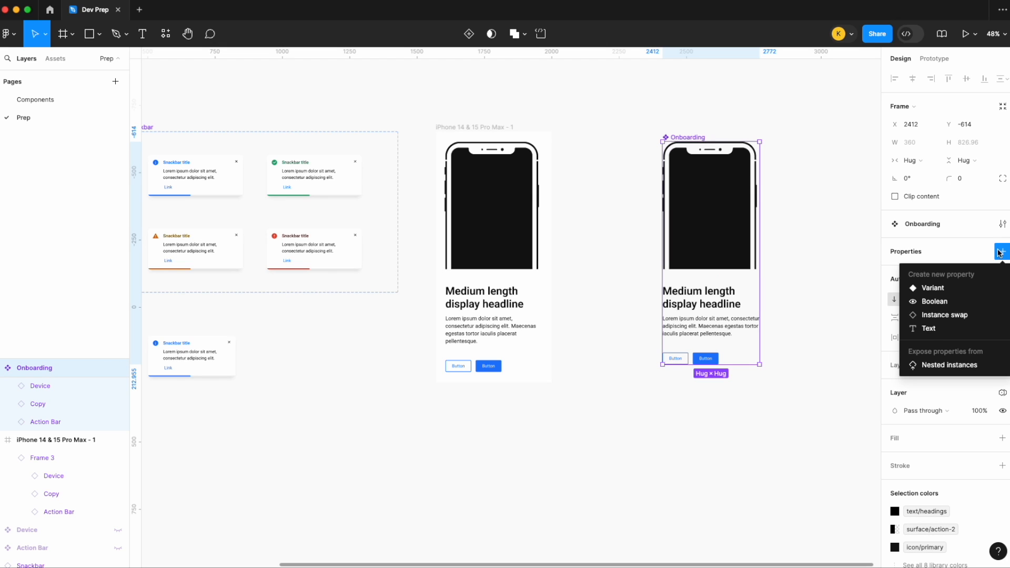
pyautogui.click(943, 366)
pyautogui.click(723, 274)
pyautogui.click(723, 291)
pyautogui.click(723, 310)
pyautogui.click(870, 248)
# - Review the exposed Device, Copy and Action Bar properties on the Onboarding instance in the iPhone frame
pyautogui.click(457, 284)
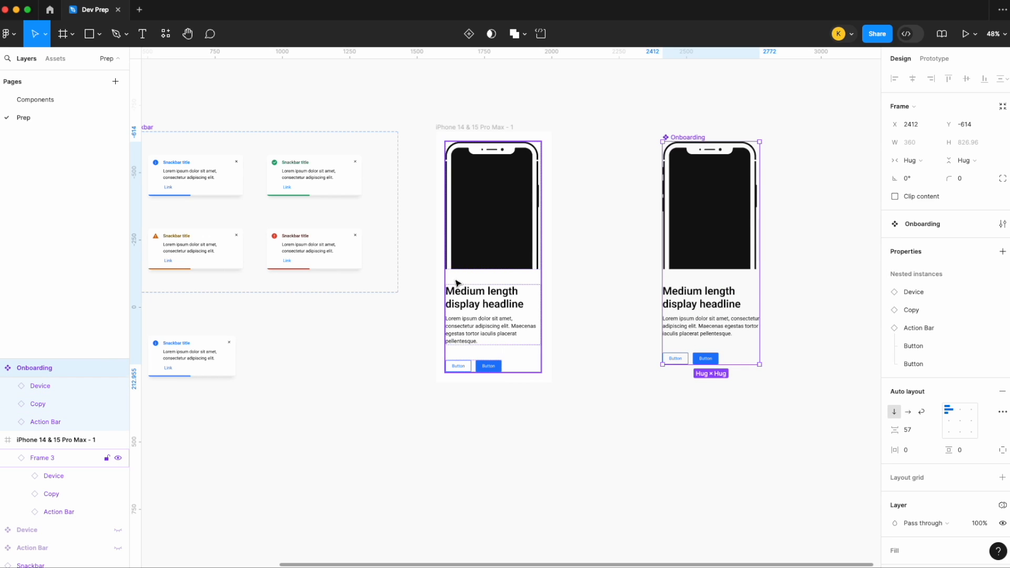
pyautogui.scroll(-5, 936, 366)
pyautogui.scroll(5, 936, 363)
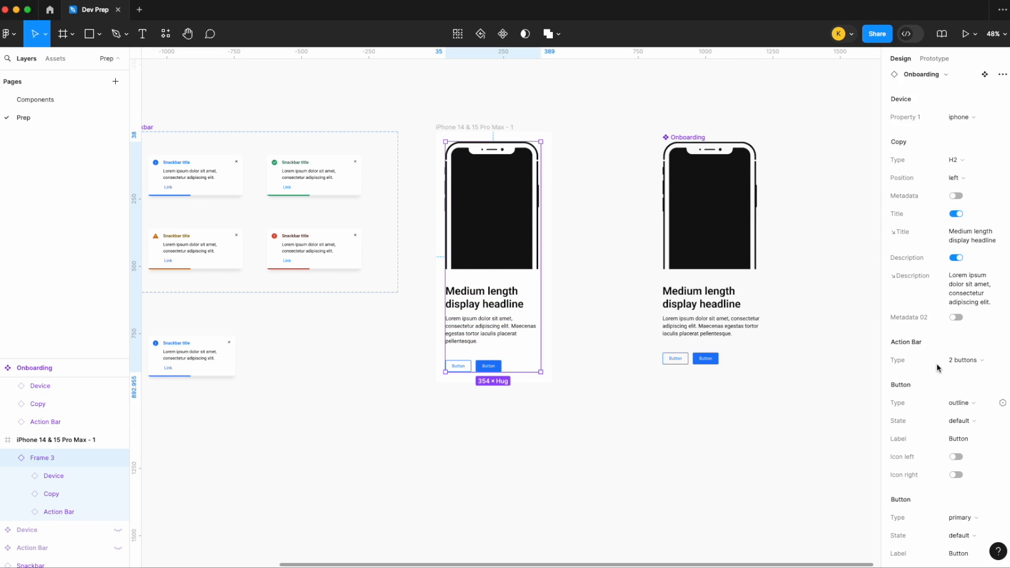
pyautogui.click(812, 233)
# - Set the Functional QA checkbox in the dev handoff checklist to Selected
pyautogui.scroll(-3, 813, 233)
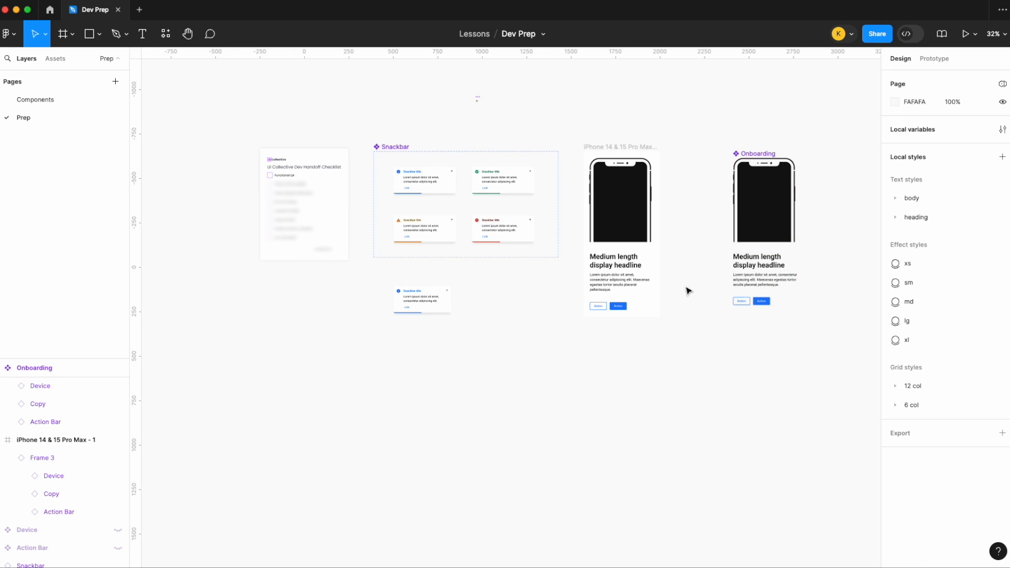
pyautogui.scroll(2, 688, 289)
pyautogui.hscroll(-2, 687, 290)
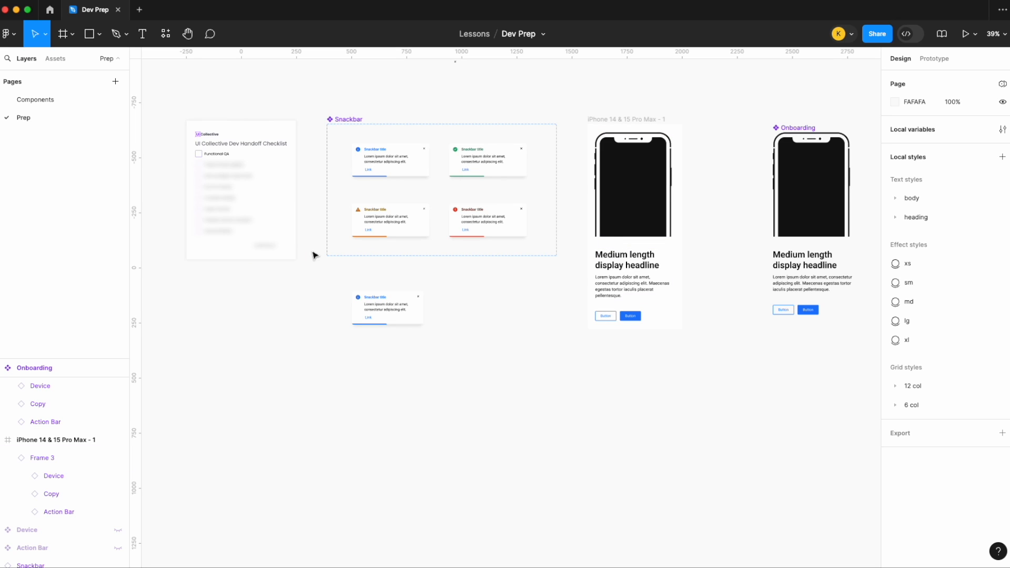
pyautogui.scroll(5, 211, 157)
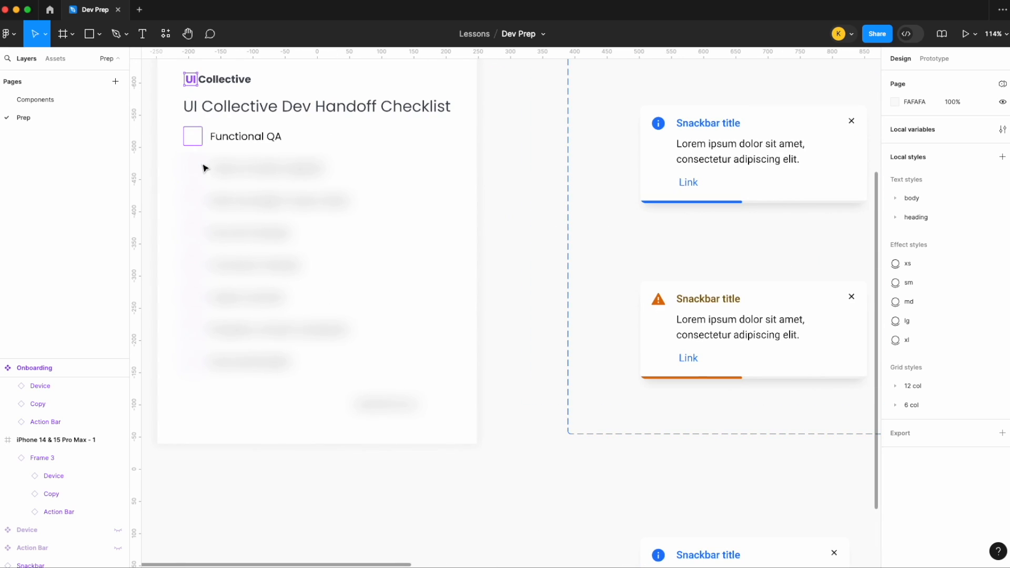
pyautogui.click(234, 146)
pyautogui.scroll(3, 231, 144)
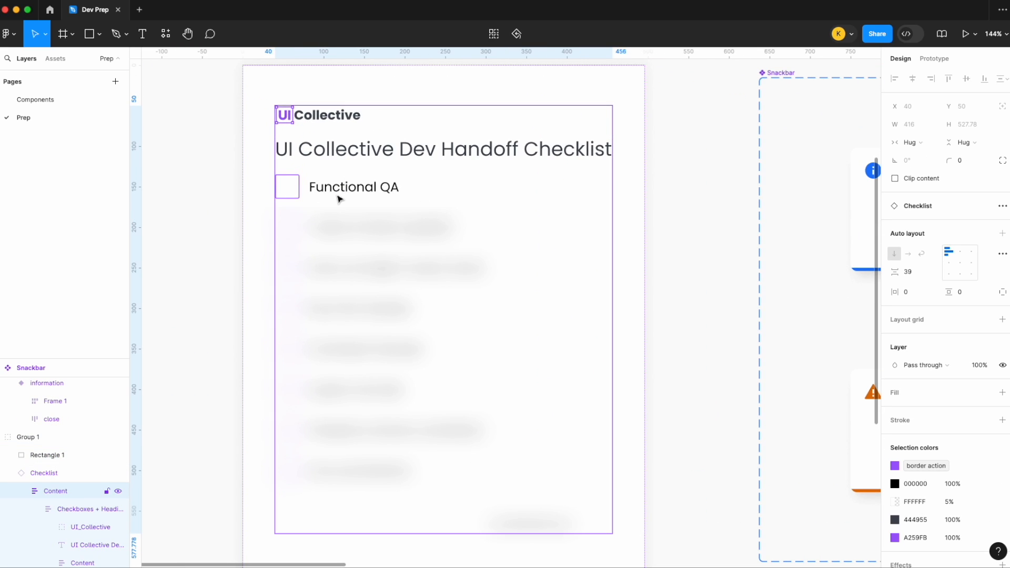
pyautogui.click(338, 199)
pyautogui.click(958, 249)
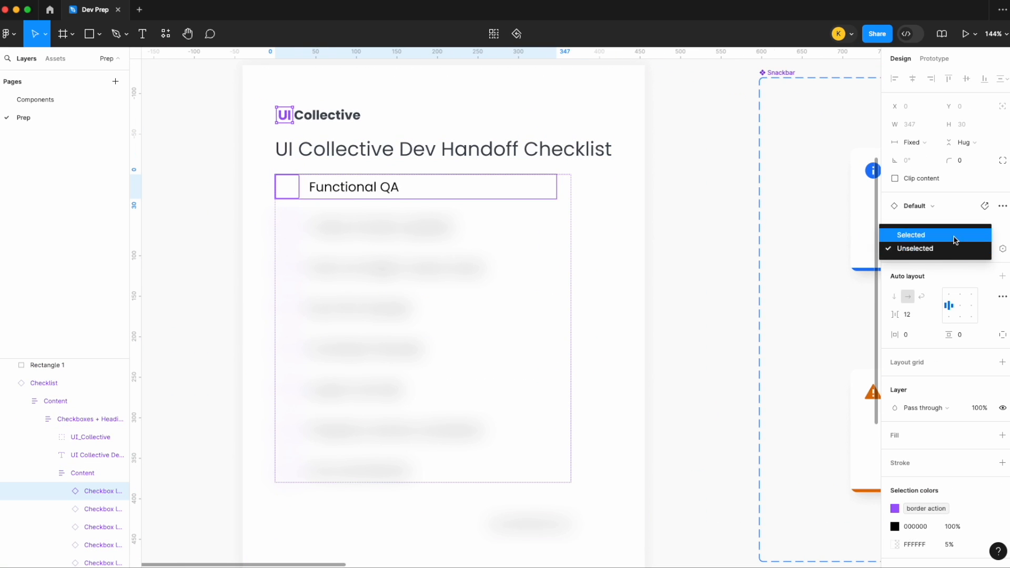
pyautogui.click(953, 233)
pyautogui.click(666, 164)
# - Inspect the Tokens Studio text color tokens applied to the title and description of the information Snackbar variant
pyautogui.scroll(-10, 667, 162)
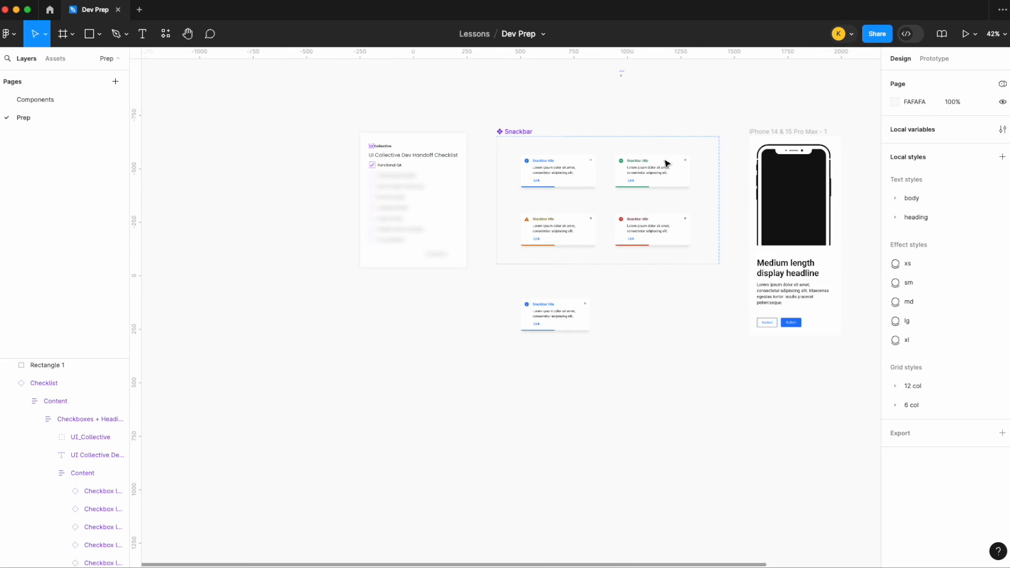
pyautogui.hscroll(3, 668, 154)
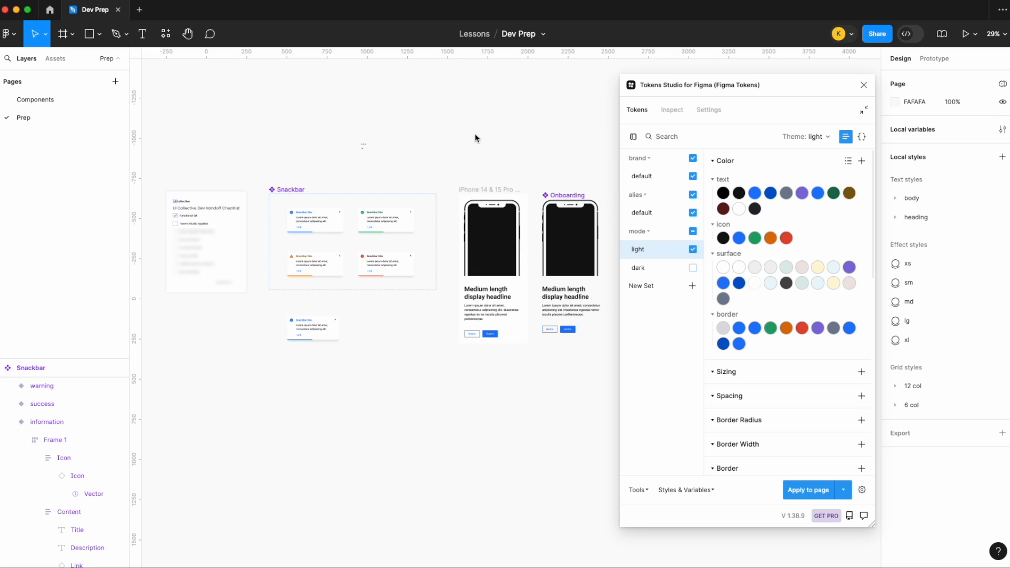
pyautogui.click(315, 218)
pyautogui.scroll(5, 318, 224)
pyautogui.click(313, 230)
pyautogui.click(313, 230)
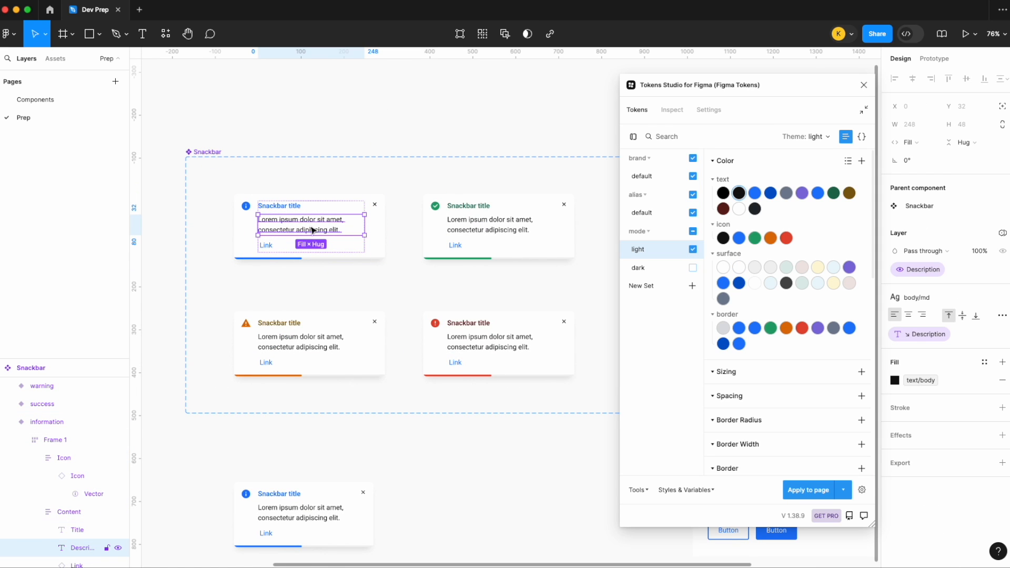
pyautogui.scroll(4, 282, 220)
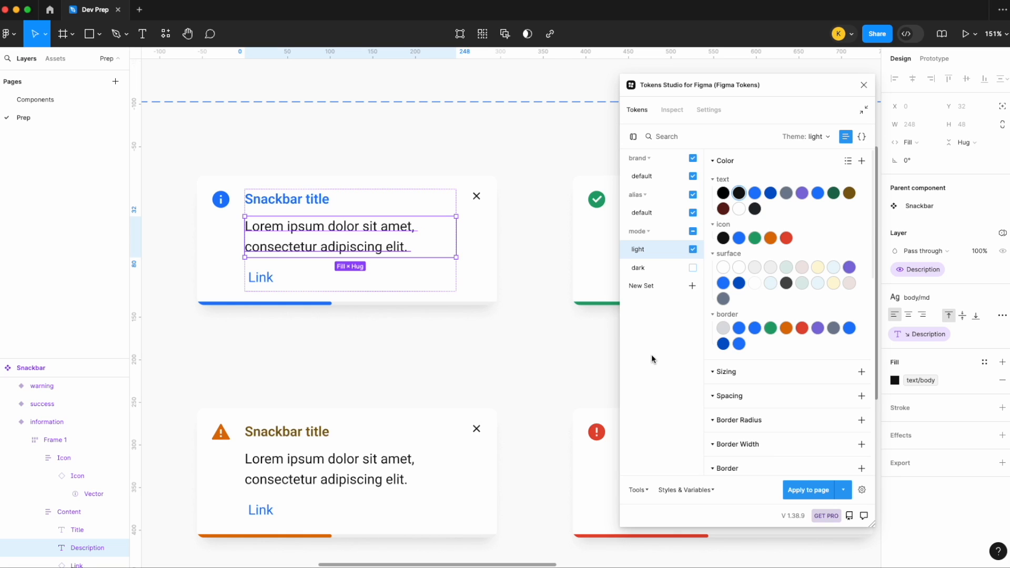
pyautogui.click(304, 206)
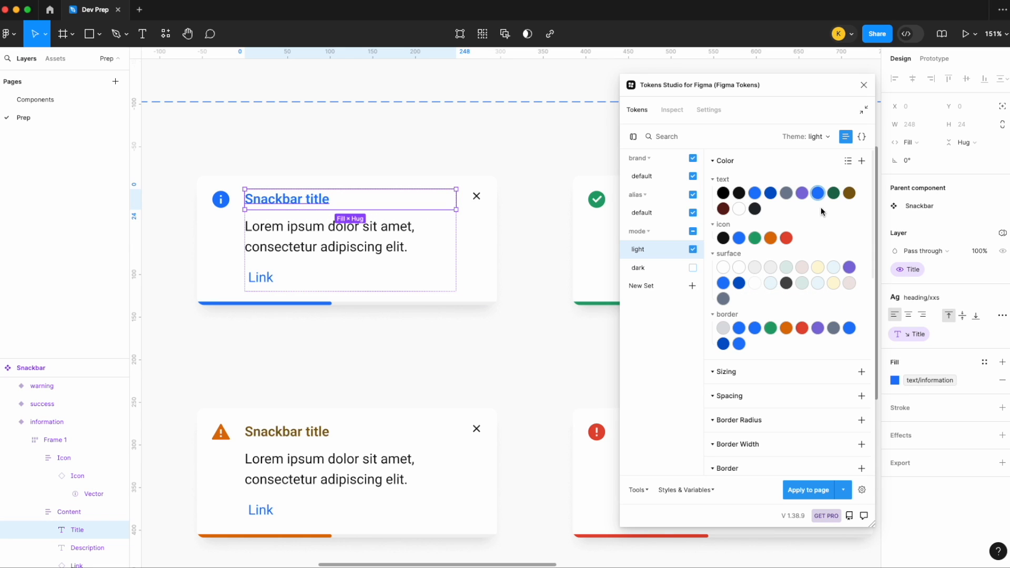
pyautogui.moveTo(819, 204)
pyautogui.click(312, 250)
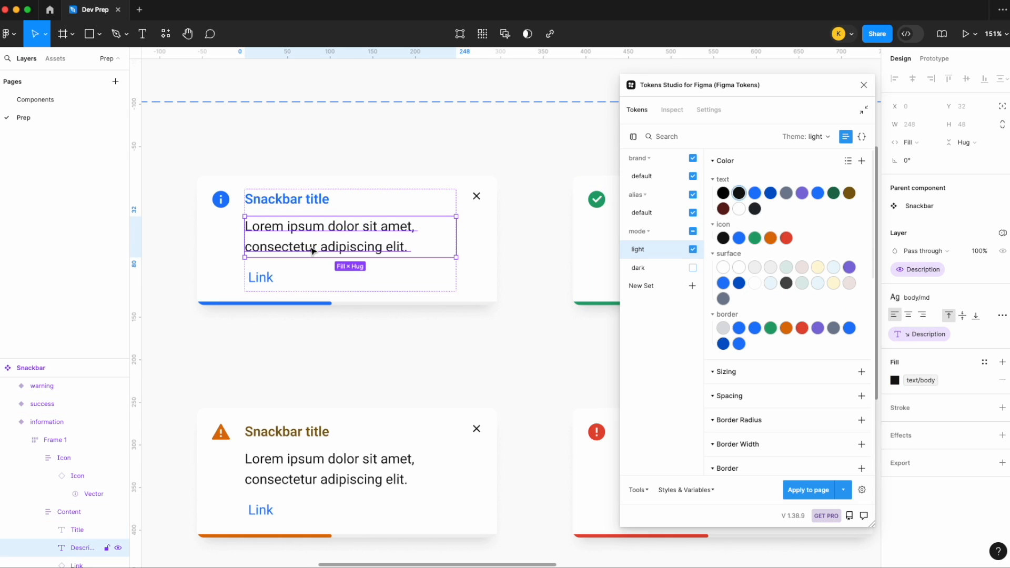
pyautogui.moveTo(745, 198)
pyautogui.click(530, 213)
pyautogui.scroll(-6, 530, 213)
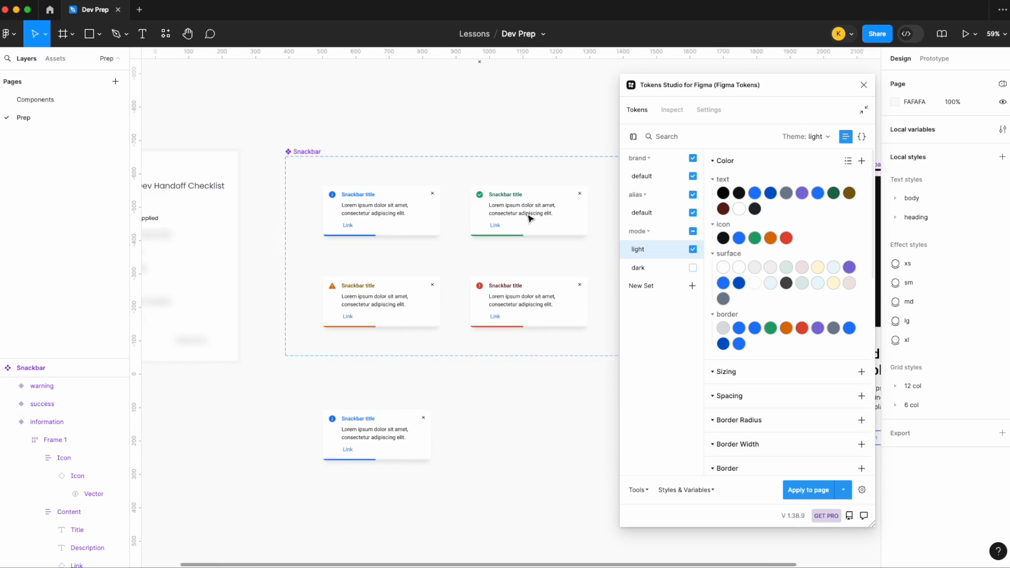
pyautogui.scroll(-4, 530, 218)
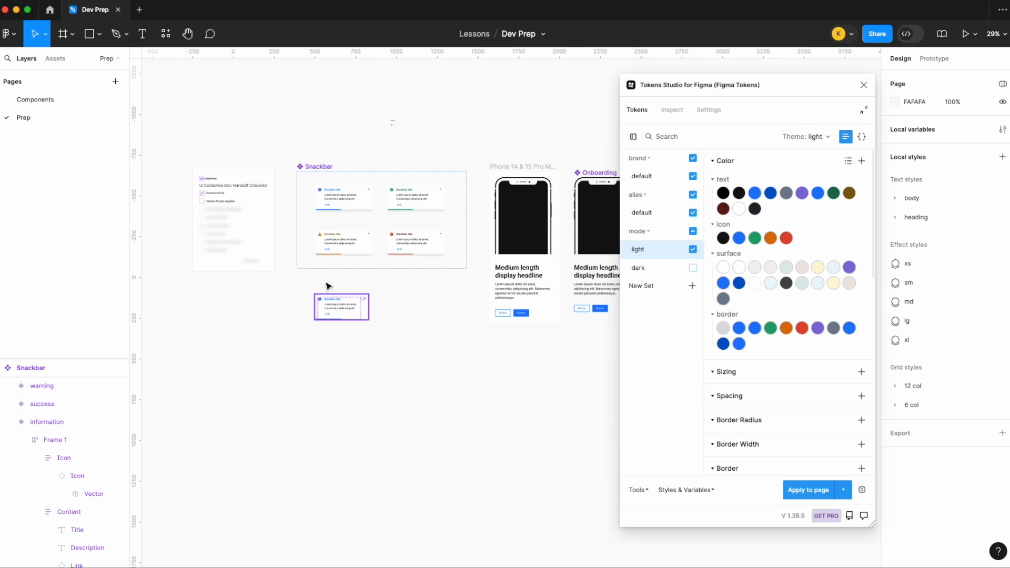
pyautogui.scroll(7, 342, 200)
pyautogui.hscroll(2, 476, 210)
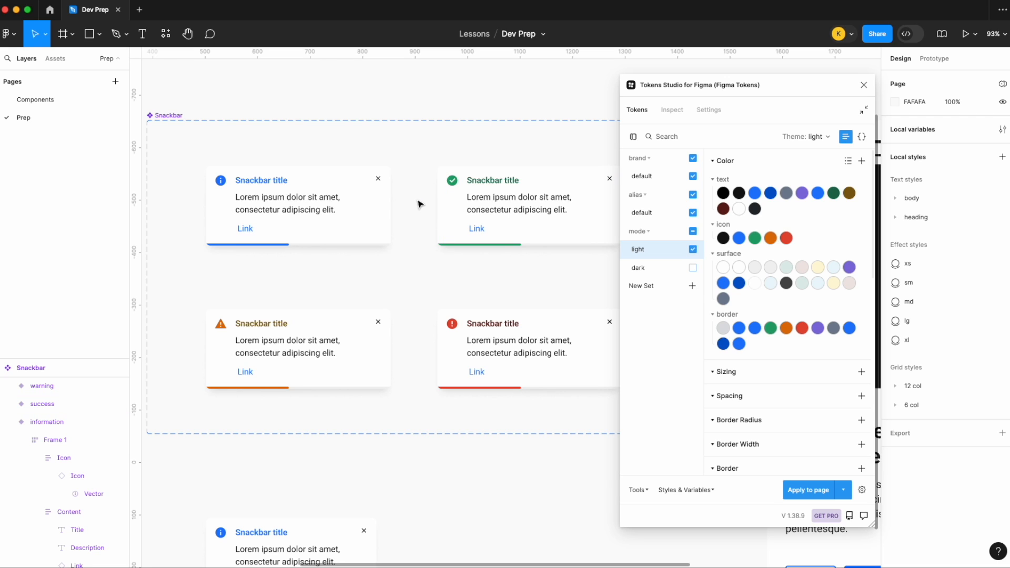
# - Set the Tokens Studio Applied checkbox in the dev handoff checklist to Selected
pyautogui.scroll(-5, 415, 203)
pyautogui.scroll(-2, 418, 202)
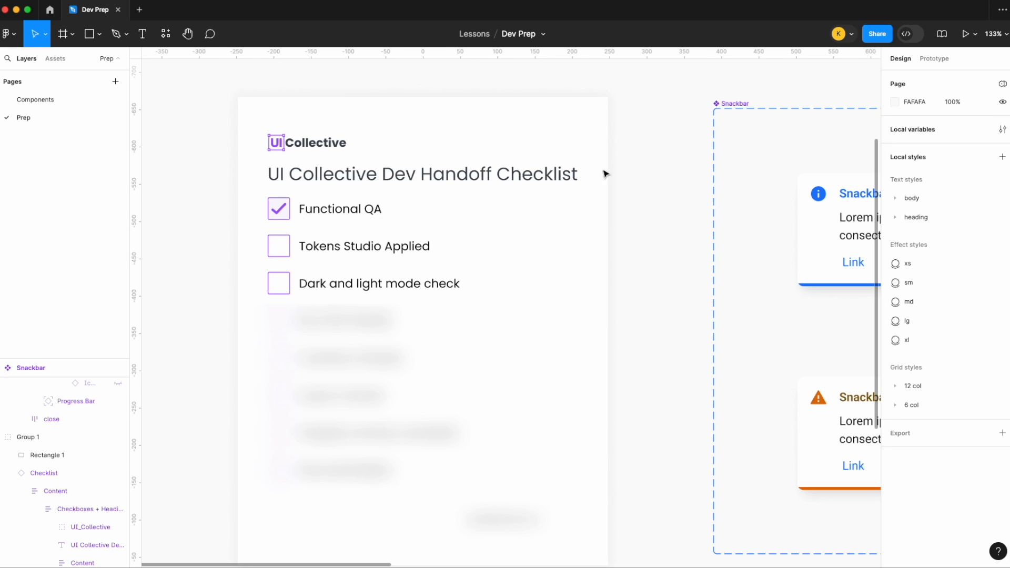
pyautogui.click(503, 230)
pyautogui.click(503, 229)
pyautogui.click(986, 311)
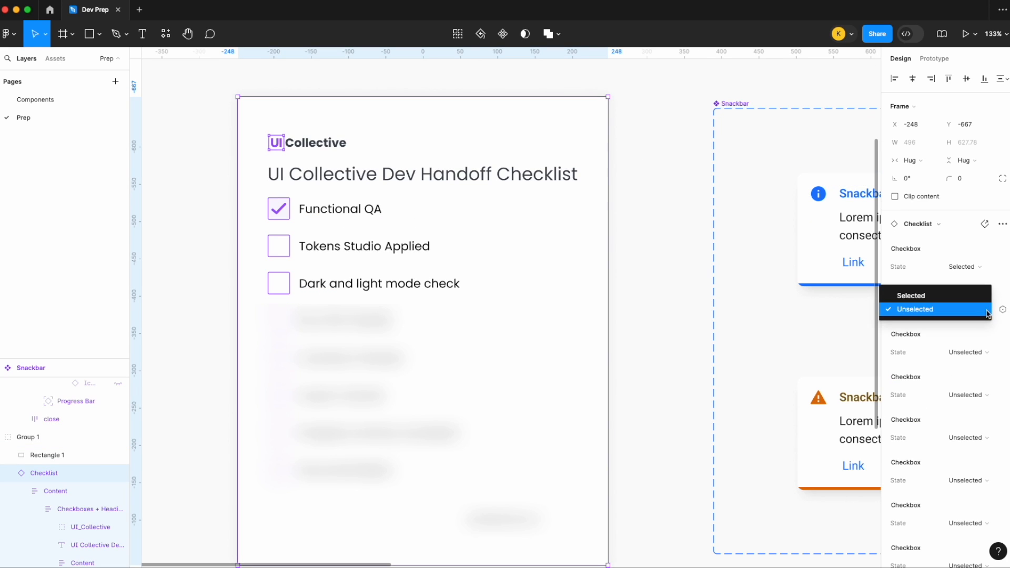
pyautogui.click(951, 296)
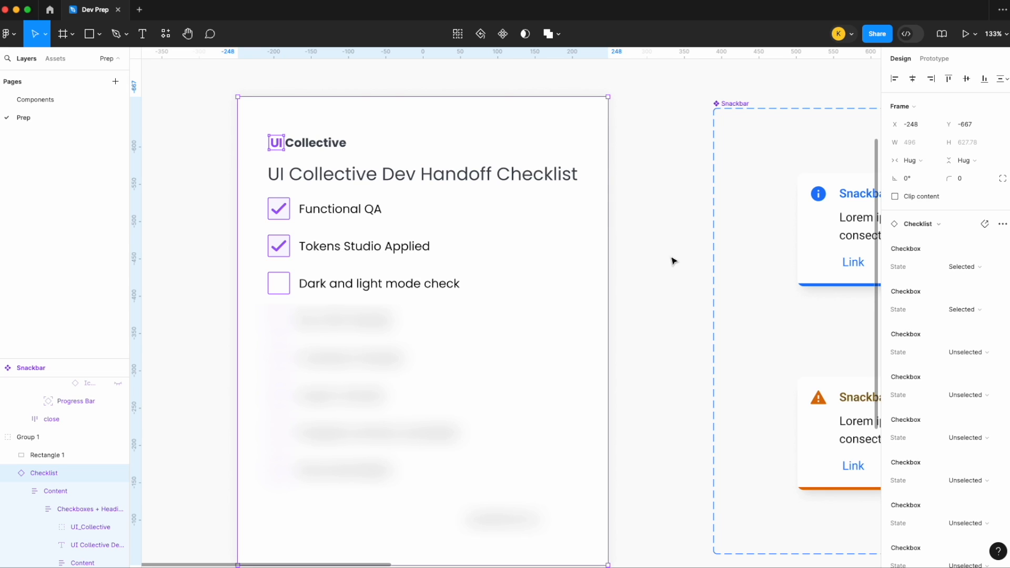
# - Draw a frame of about 559 × 318 around the standalone Snackbar instance and move it down to Y 535
pyautogui.scroll(-10, 673, 261)
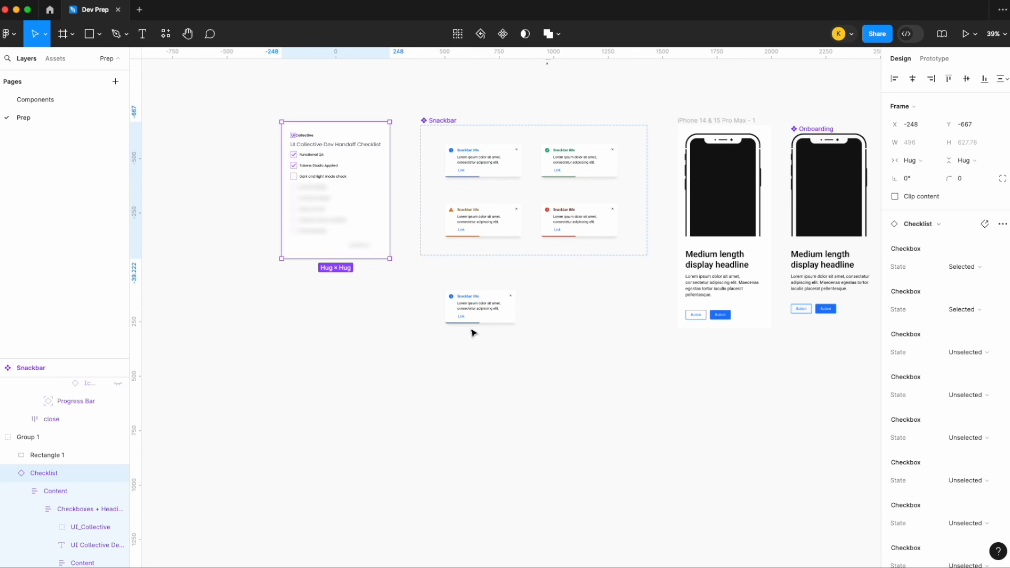
pyautogui.click(72, 34)
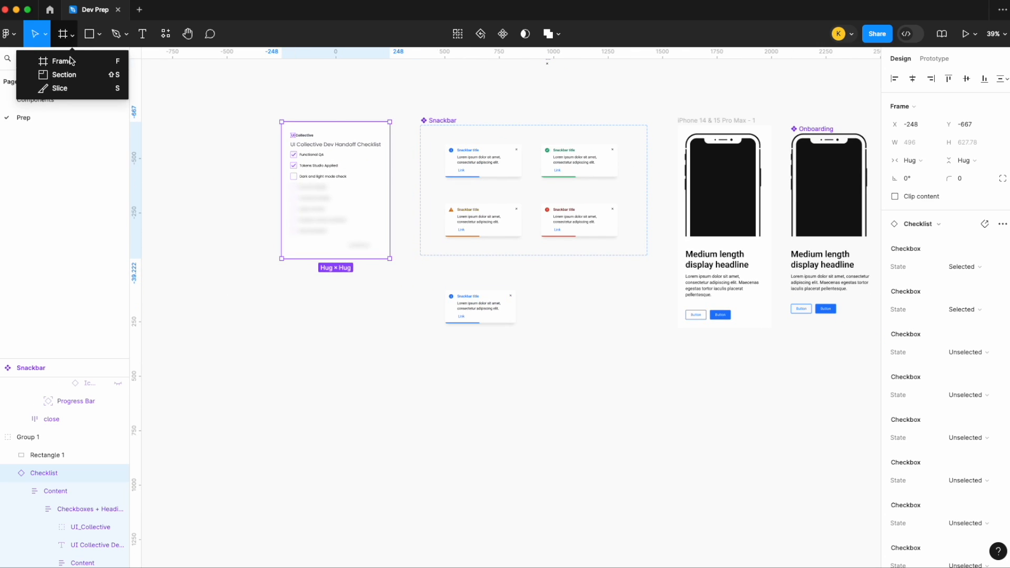
pyautogui.click(71, 61)
pyautogui.moveTo(420, 274); pyautogui.dragTo(542, 344)
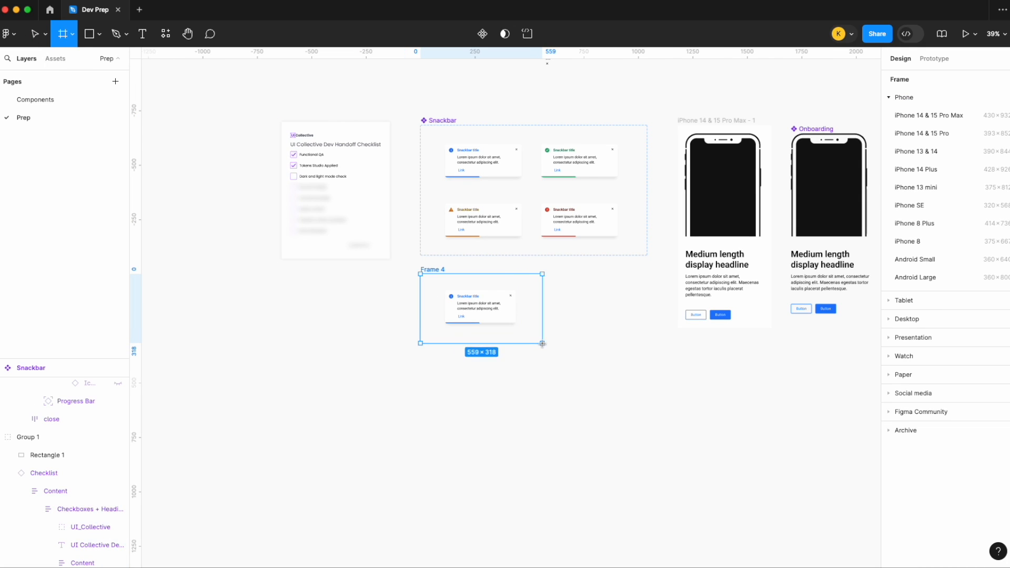
pyautogui.moveTo(441, 270); pyautogui.dragTo(442, 377)
# - Rename the new frame around the Snackbar instance as Light
pyautogui.scroll(-1, 441, 380)
pyautogui.scroll(3, 441, 380)
pyautogui.doubleClick(379, 324)
pyautogui.write('Lo')
pyautogui.press('BackSpace')
pyautogui.write('ight')
pyautogui.press('Return')
pyautogui.press('Escape')
# - Duplicate the Light frame with its Snackbar instance and rename the copy as Dark
pyautogui.scroll(-2, 400, 297)
pyautogui.hscroll(1, 400, 297)
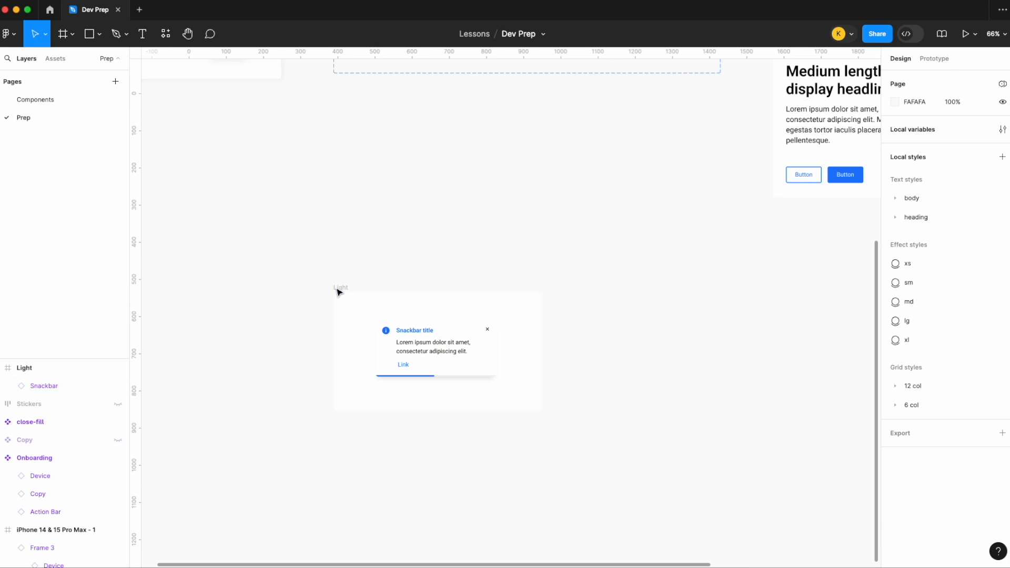
pyautogui.click(338, 291)
pyautogui.press('super+d')
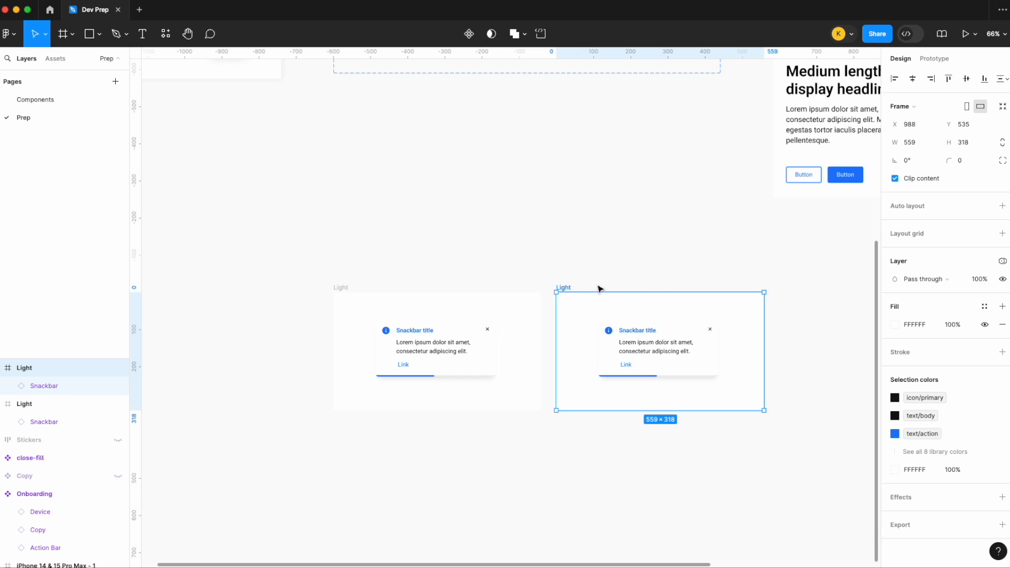
pyautogui.doubleClick(563, 288)
pyautogui.write('Dark')
pyautogui.press('Return')
pyautogui.click(418, 271)
# - Draw a frame of about 1312 × 573 around the Light and Dark frames and name it Stickers
pyautogui.click(72, 34)
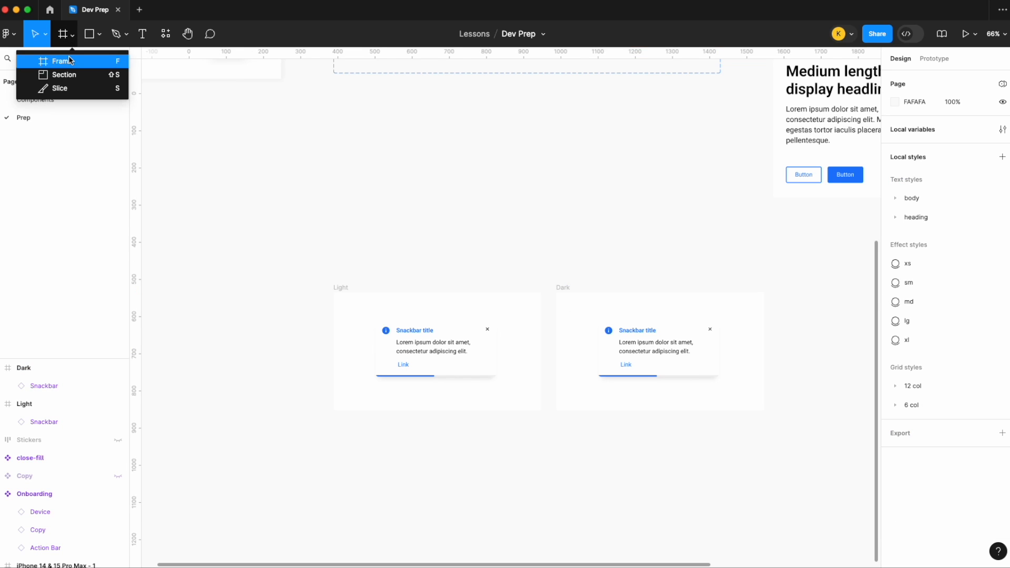
pyautogui.click(71, 60)
pyautogui.moveTo(311, 251); pyautogui.dragTo(799, 463)
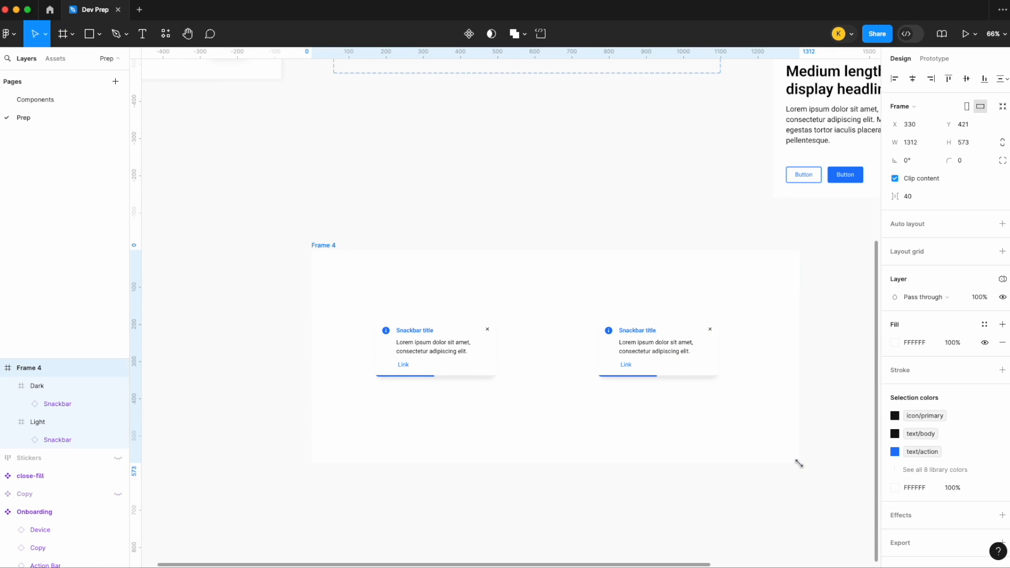
pyautogui.scroll(-2, 726, 405)
pyautogui.hscroll(1, 725, 405)
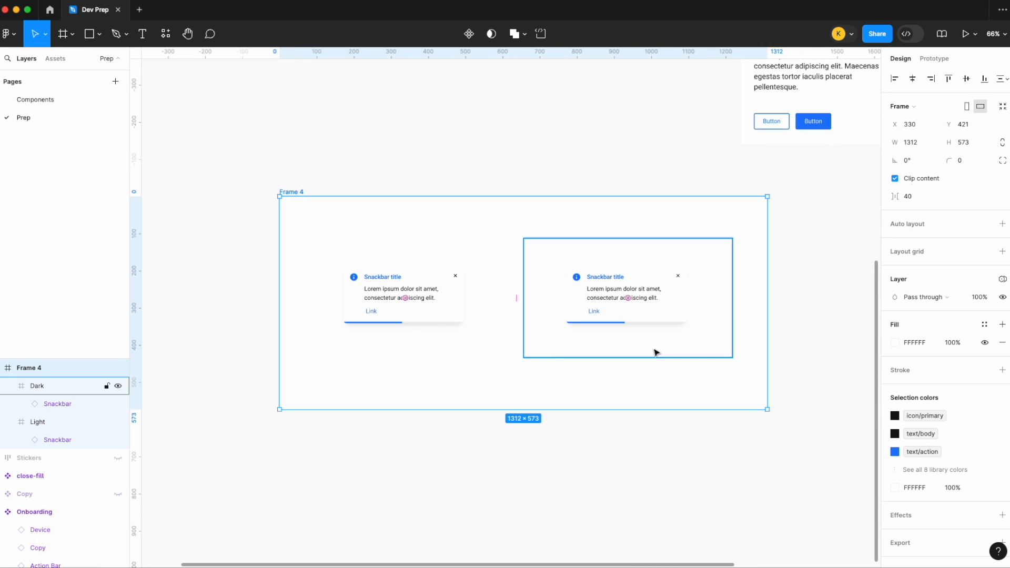
pyautogui.doubleClick(293, 192)
pyautogui.write('Stickers')
pyautogui.press('Return')
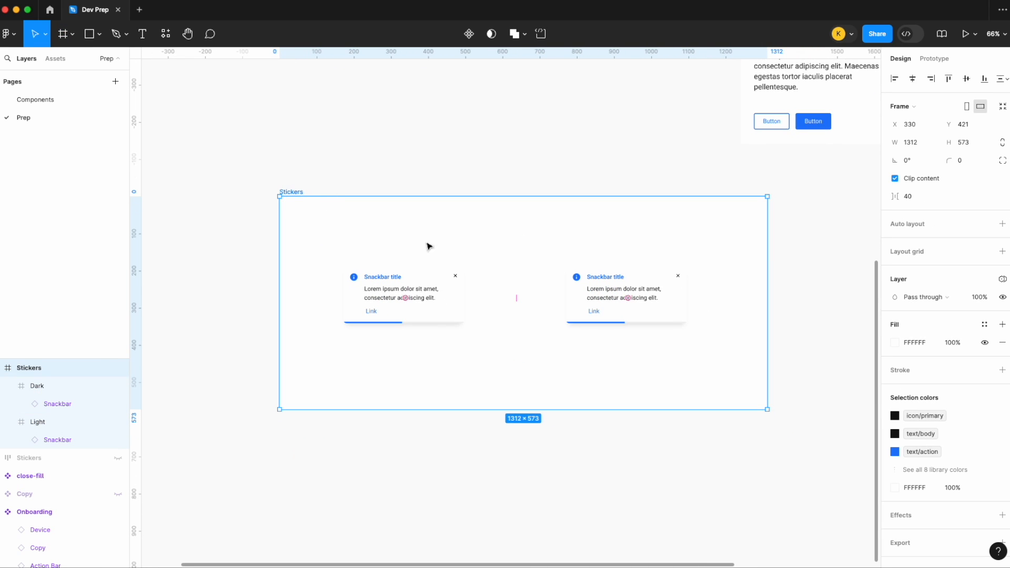
# - Set the mapped variable mode of the Dark frame to dark
pyautogui.click(578, 269)
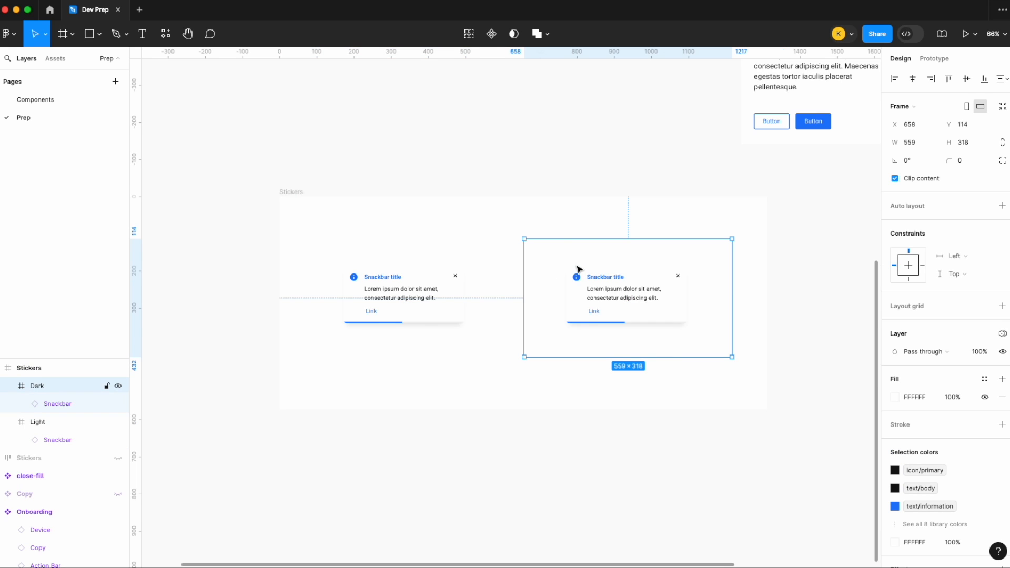
pyautogui.click(1003, 333)
pyautogui.moveTo(939, 370)
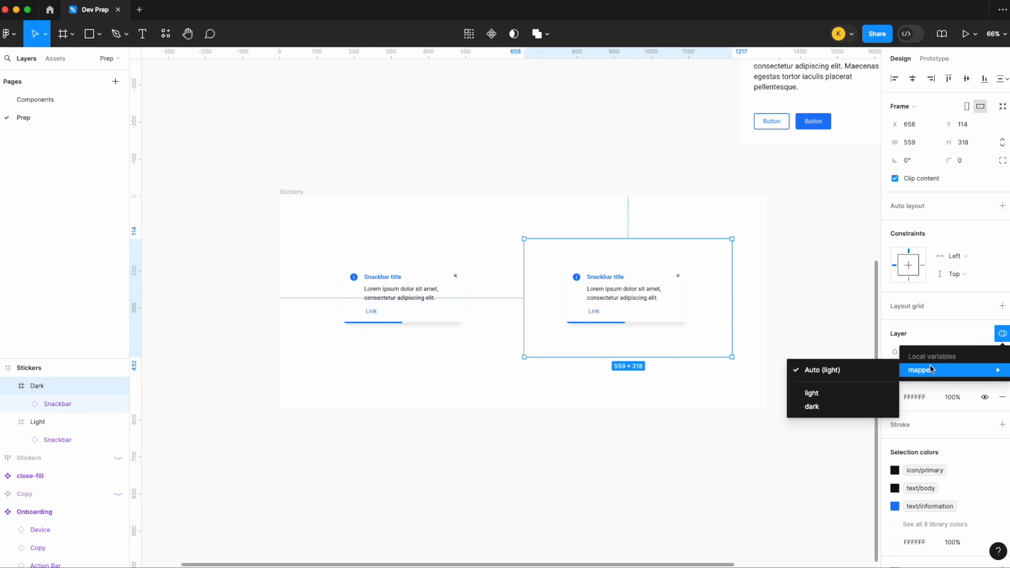
pyautogui.click(814, 406)
pyautogui.click(807, 343)
pyautogui.click(706, 273)
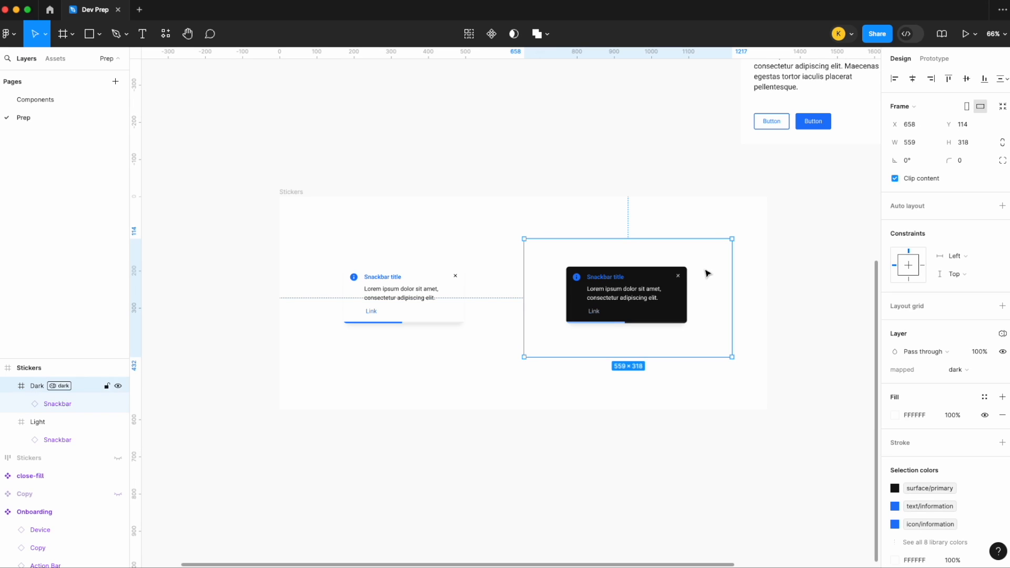
# - Change the Dark frame's background fill from white to black
pyautogui.click(901, 421)
pyautogui.moveTo(819, 348); pyautogui.dragTo(667, 487)
pyautogui.click(610, 474)
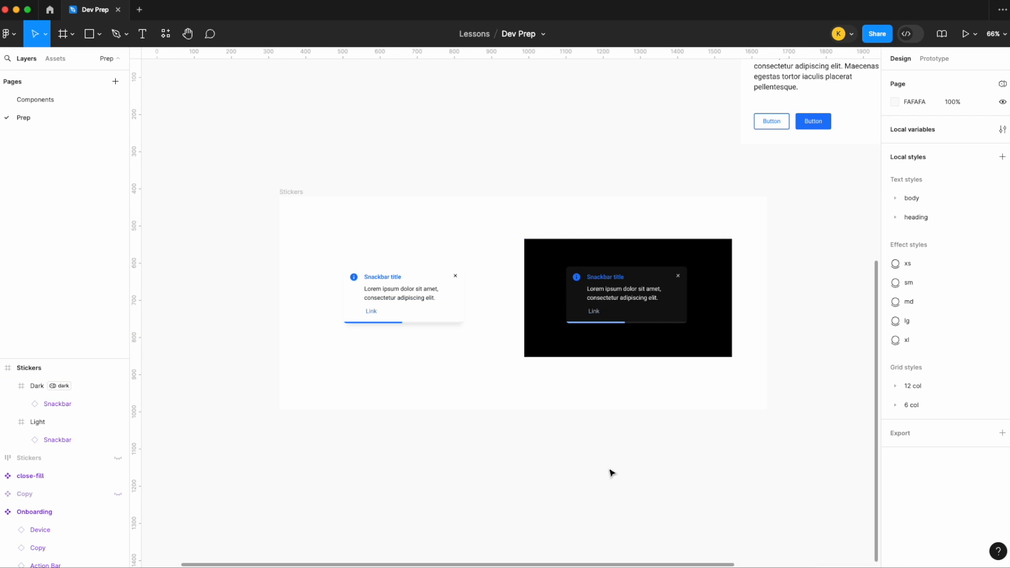
# - Compare the Snackbar in the Light and Dark frames and inspect the dark instance's Content layer and its colors
pyautogui.click(470, 340)
pyautogui.click(671, 338)
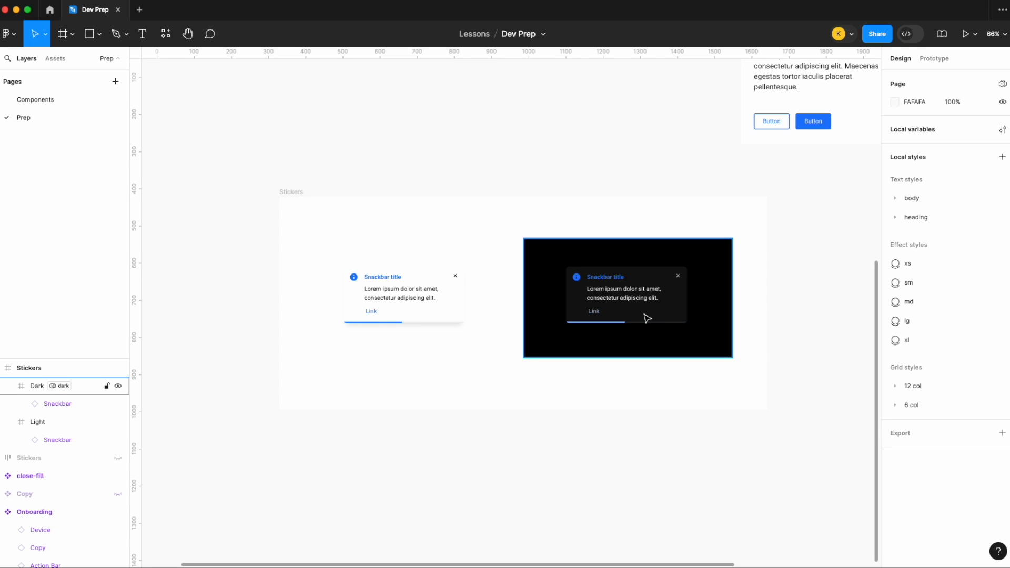
pyautogui.doubleClick(610, 293)
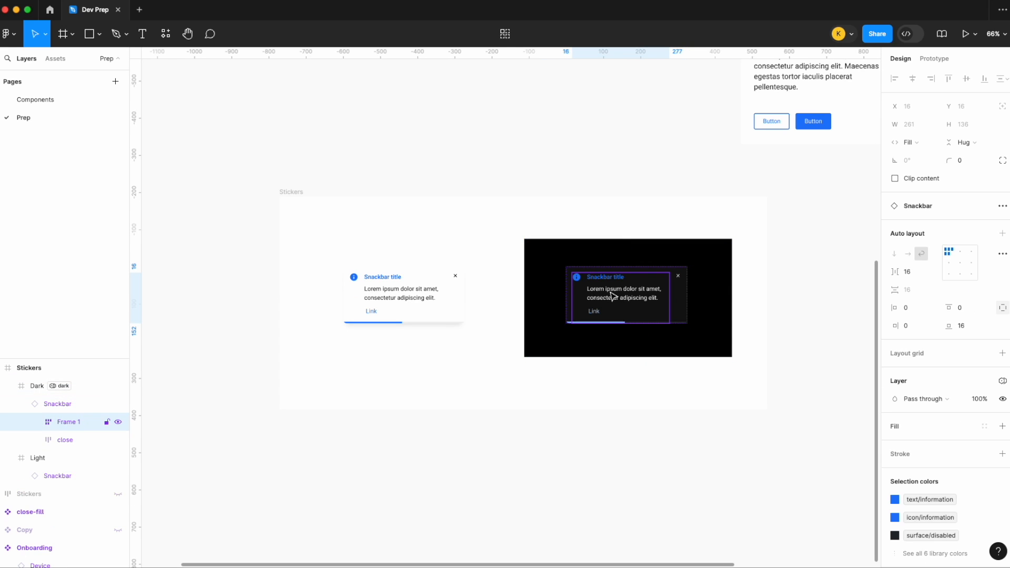
pyautogui.doubleClick(612, 296)
pyautogui.scroll(5, 611, 296)
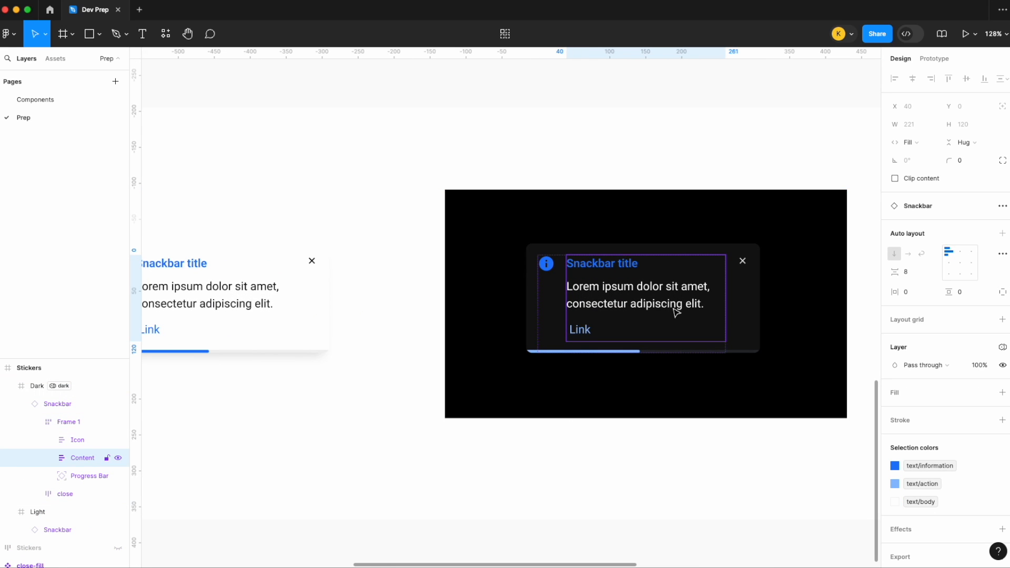
pyautogui.scroll(-6, 611, 189)
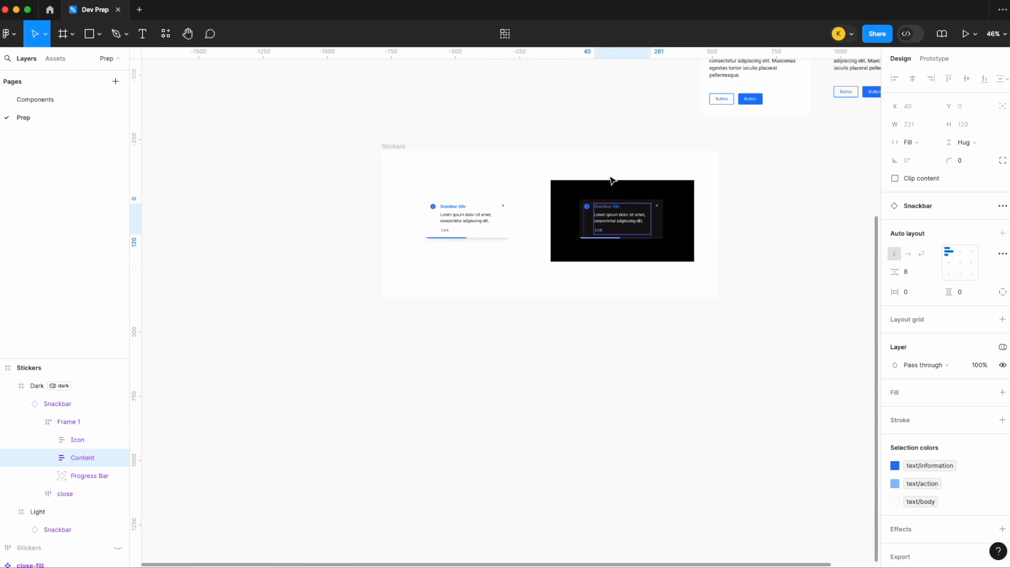
# - Delete the new Stickers frame holding the Light and Dark frames and unhide the prepared Stickers layer
pyautogui.click(394, 147)
pyautogui.press('Delete')
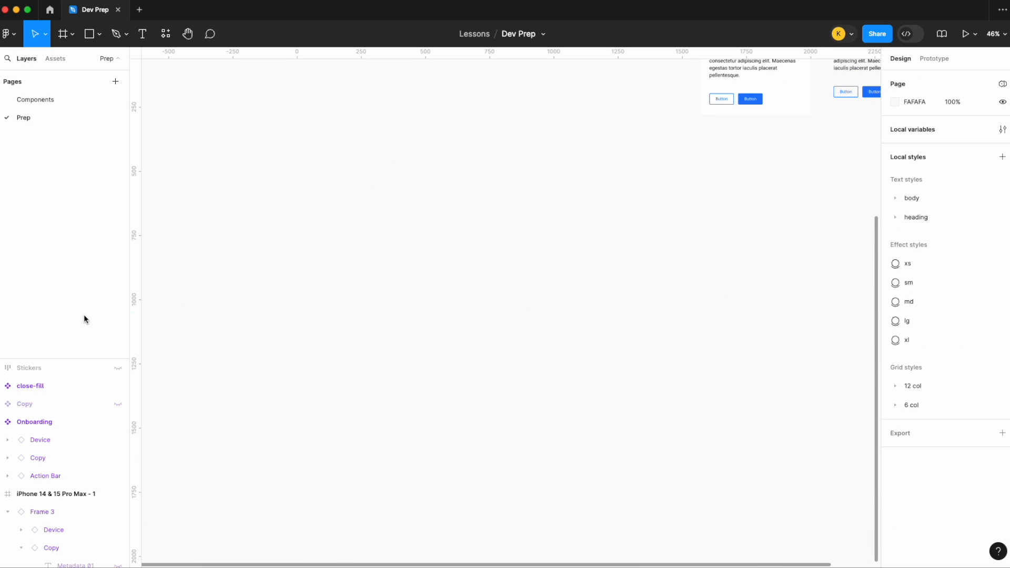
pyautogui.click(117, 367)
# - Examine the Snackbar feedback states and modifiers in the light and dark sticker sheets
pyautogui.scroll(-3, 401, 369)
pyautogui.scroll(-2, 401, 369)
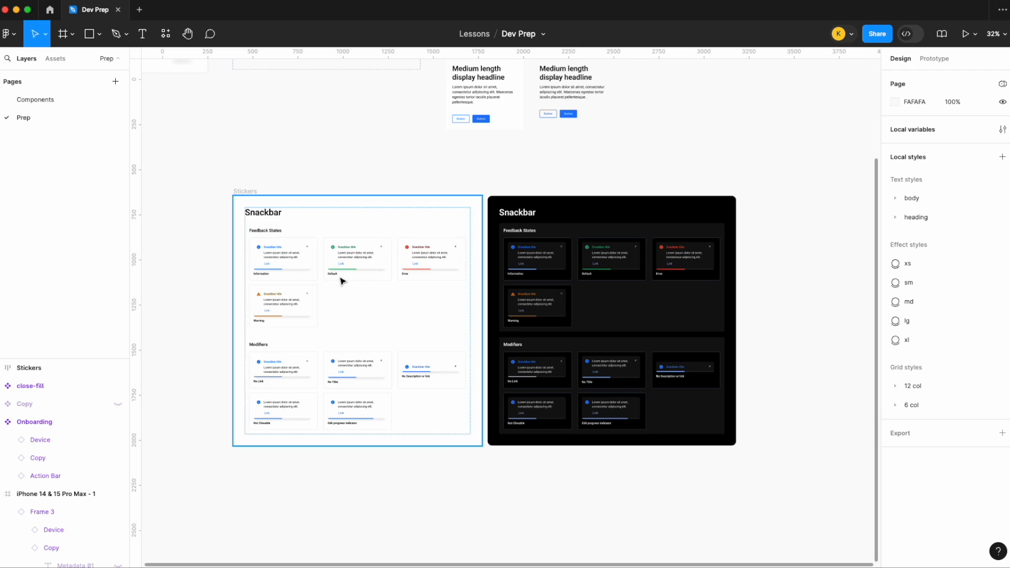
pyautogui.scroll(3, 316, 282)
pyautogui.scroll(-2, 288, 417)
pyautogui.hscroll(2, 289, 417)
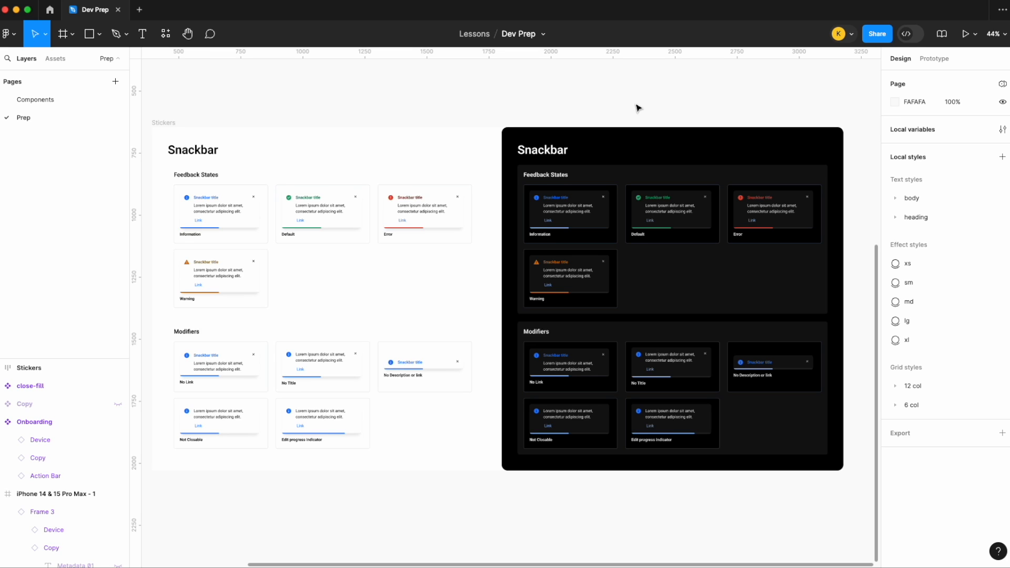
pyautogui.scroll(-5, 638, 107)
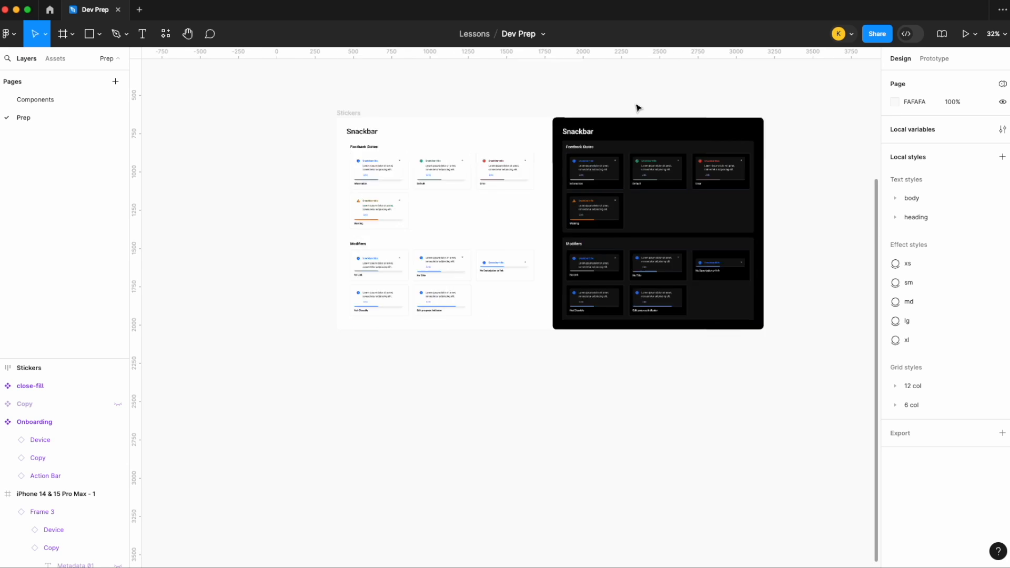
# - Set the Dark and light mode check checkbox in the dev handoff checklist to Selected
pyautogui.scroll(3, 637, 108)
pyautogui.scroll(8, 377, 141)
pyautogui.scroll(5, 377, 141)
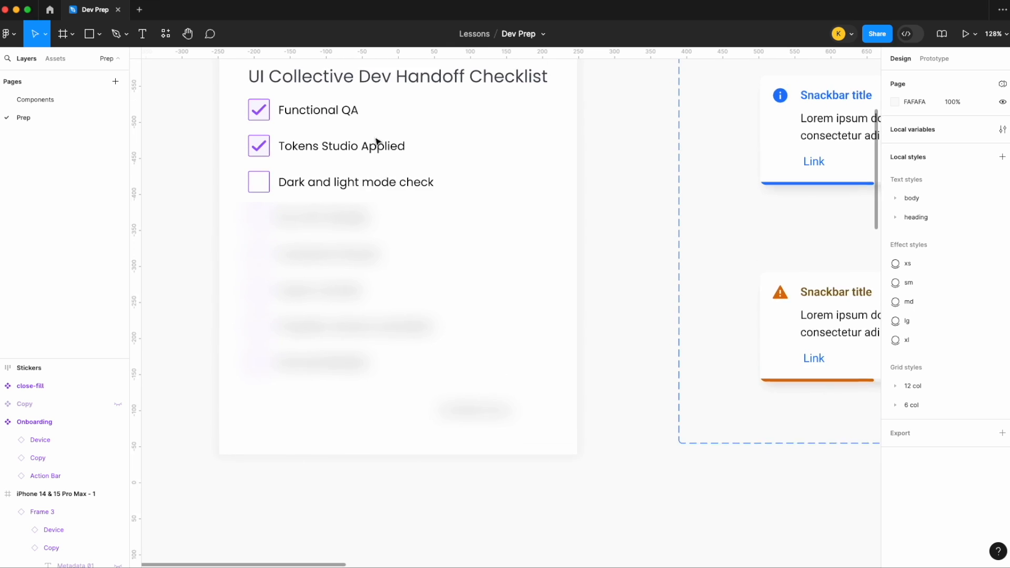
pyautogui.click(365, 234)
pyautogui.click(962, 352)
pyautogui.click(958, 335)
pyautogui.click(629, 228)
# - Launch the Design System Tracker plugin for the checklist's Run Design System Tracker item
pyautogui.scroll(-6, 629, 228)
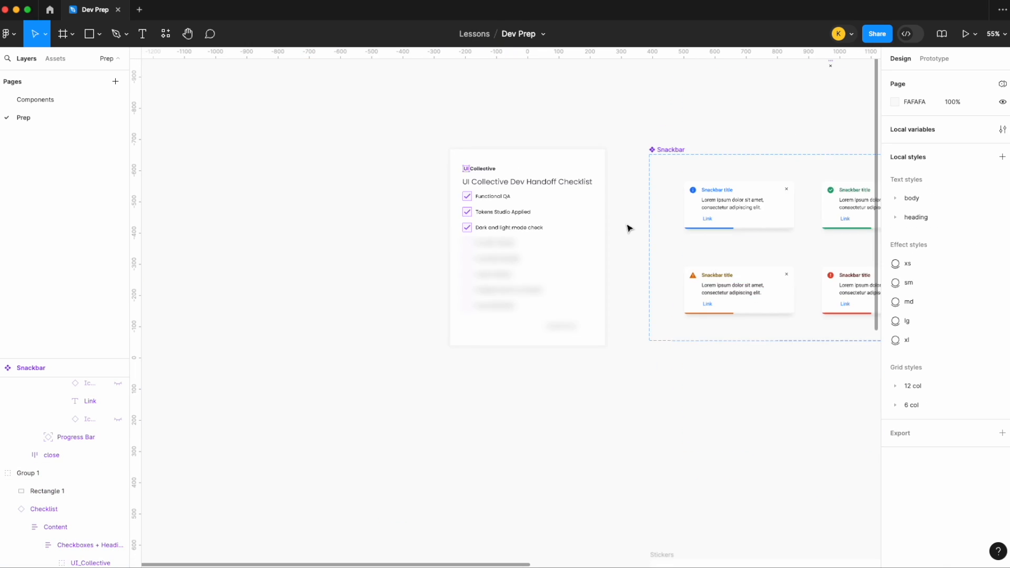
pyautogui.hscroll(5, 629, 227)
pyautogui.scroll(5, 562, 126)
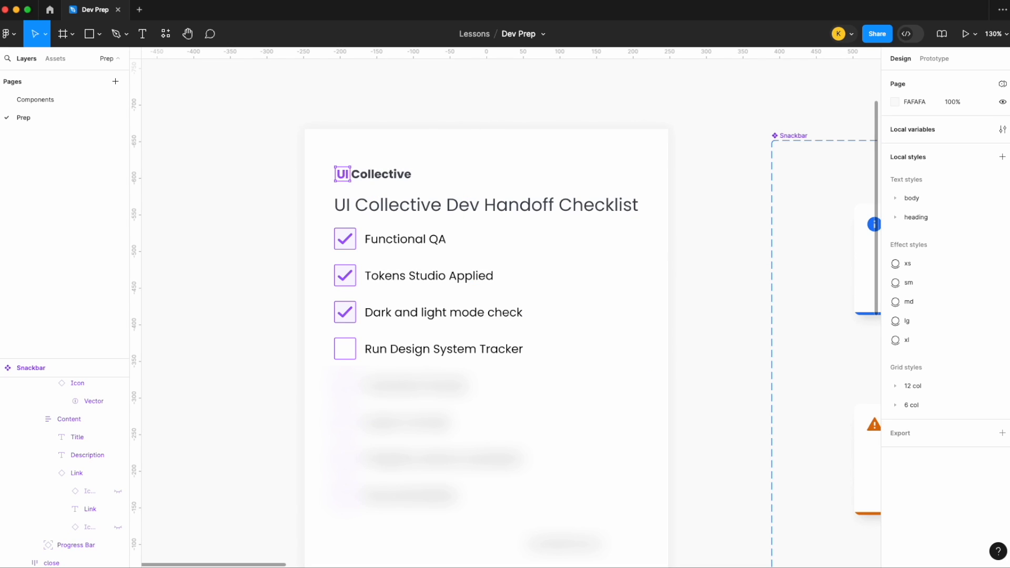
pyautogui.click(284, 0)
pyautogui.click(293, 4)
# - Scan the information variant of the Snackbar component with Design System Tracker
pyautogui.scroll(-5, 692, 114)
pyautogui.hscroll(7, 692, 114)
pyautogui.hscroll(-2, 692, 115)
pyautogui.scroll(-2, 692, 114)
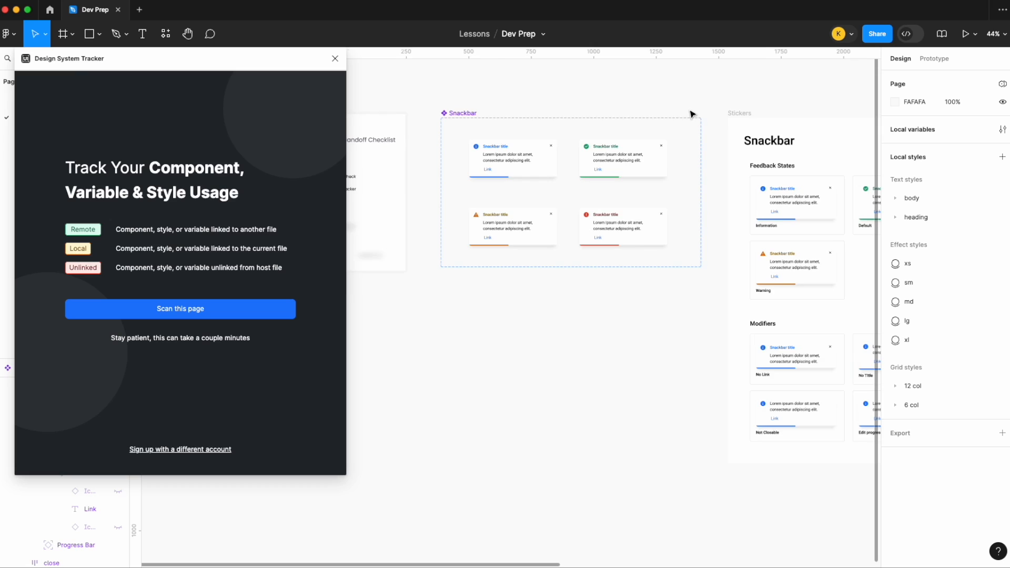
pyautogui.hscroll(-3, 692, 114)
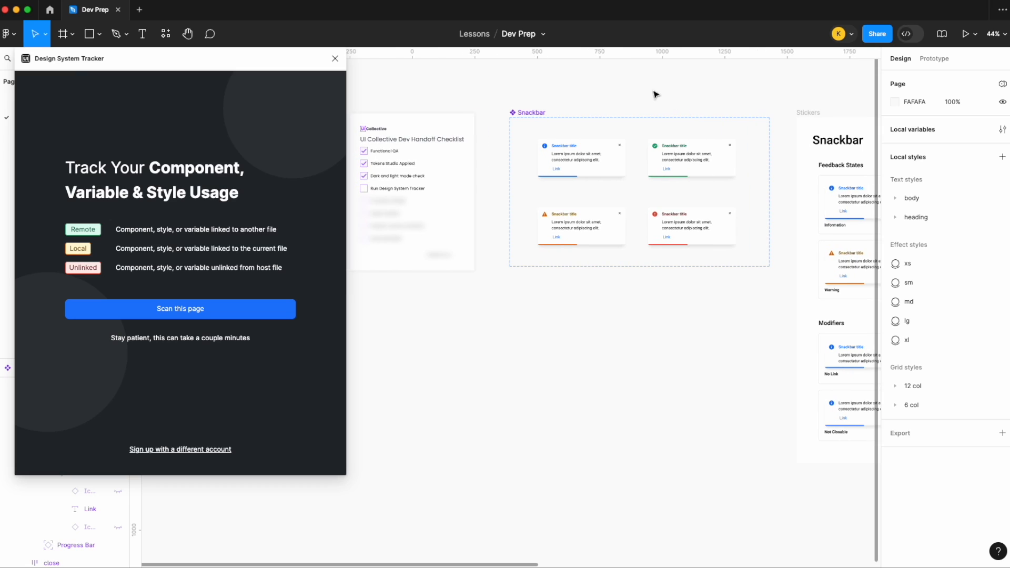
pyautogui.click(591, 166)
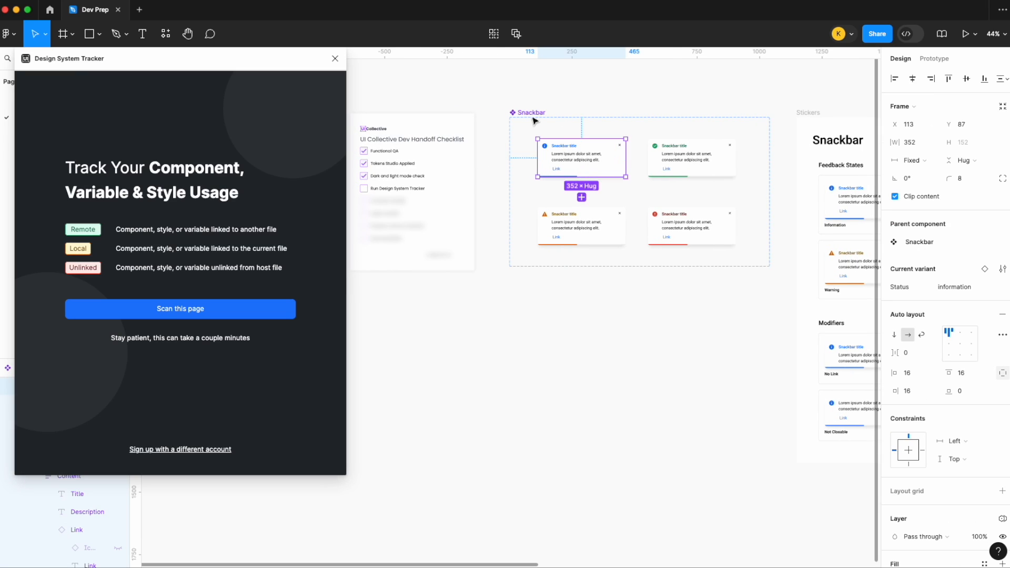
pyautogui.click(229, 314)
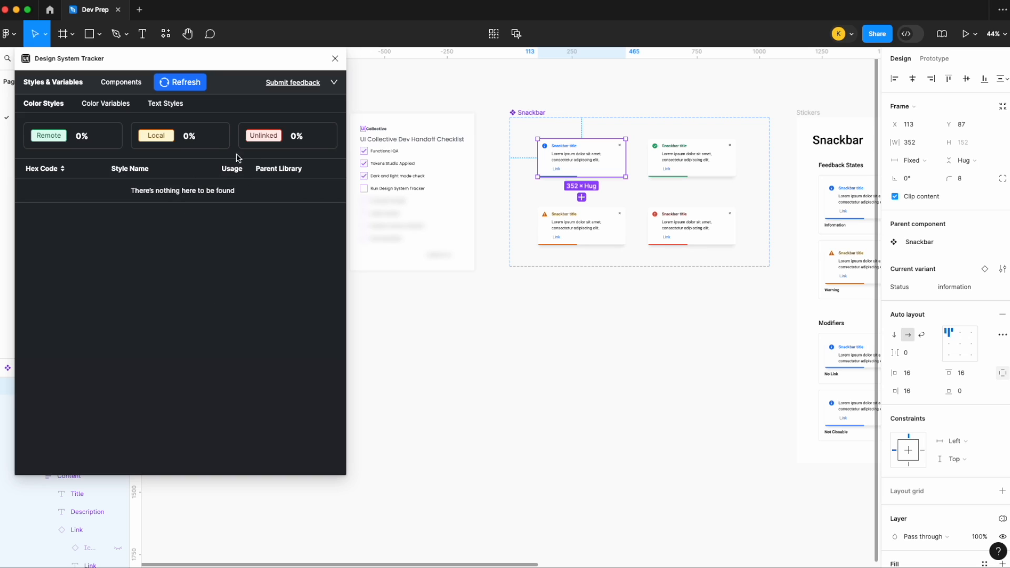
# - Review the scan results for color styles, color variables and text styles of the information Snackbar variant
pyautogui.click(121, 108)
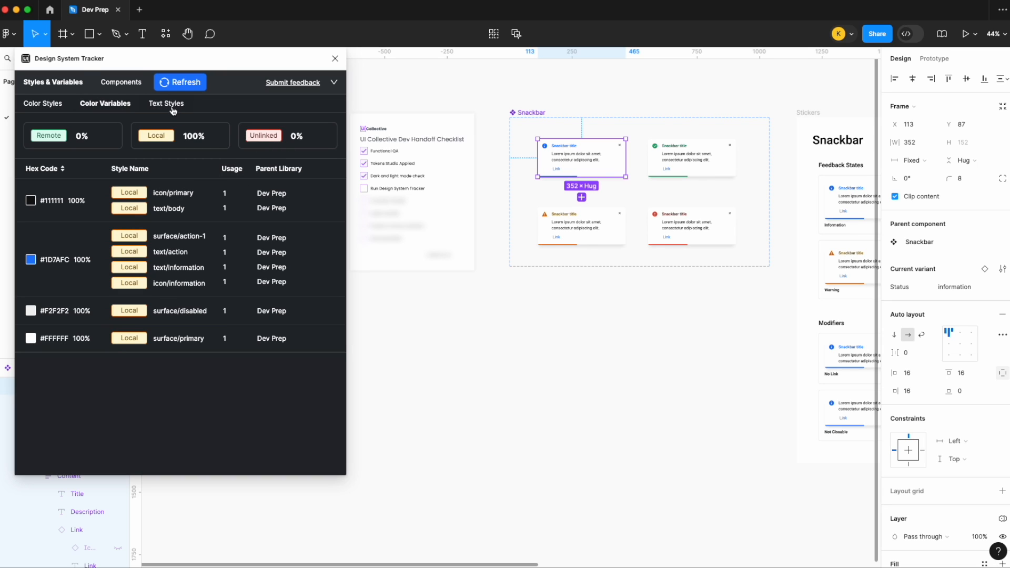
pyautogui.click(166, 103)
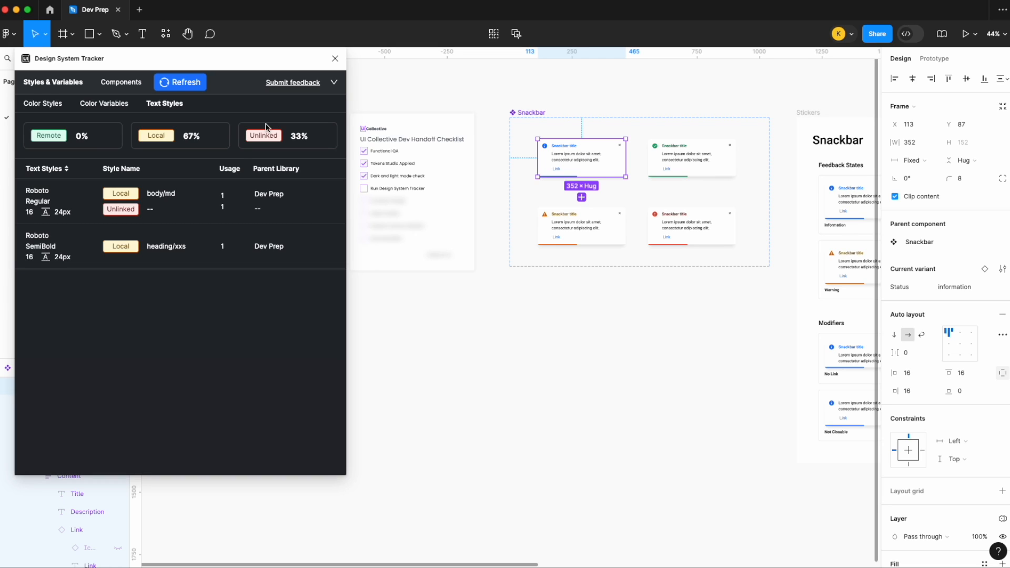
pyautogui.click(59, 105)
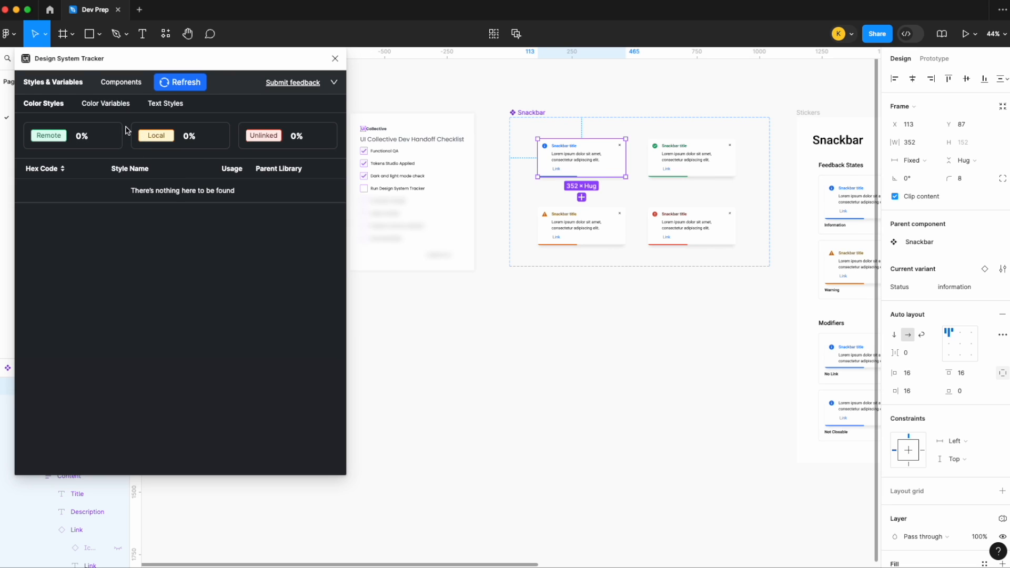
pyautogui.click(123, 108)
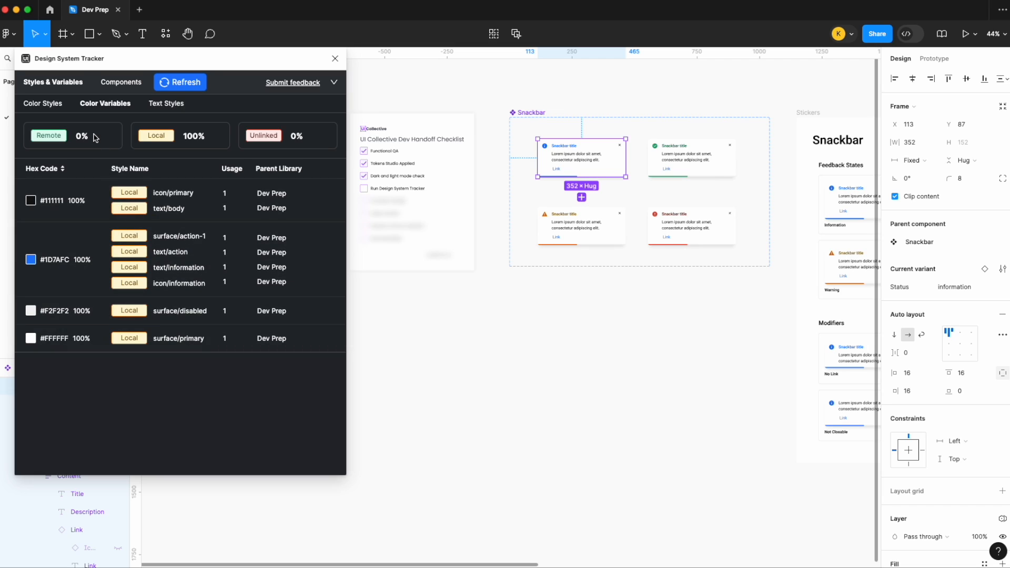
pyautogui.click(171, 104)
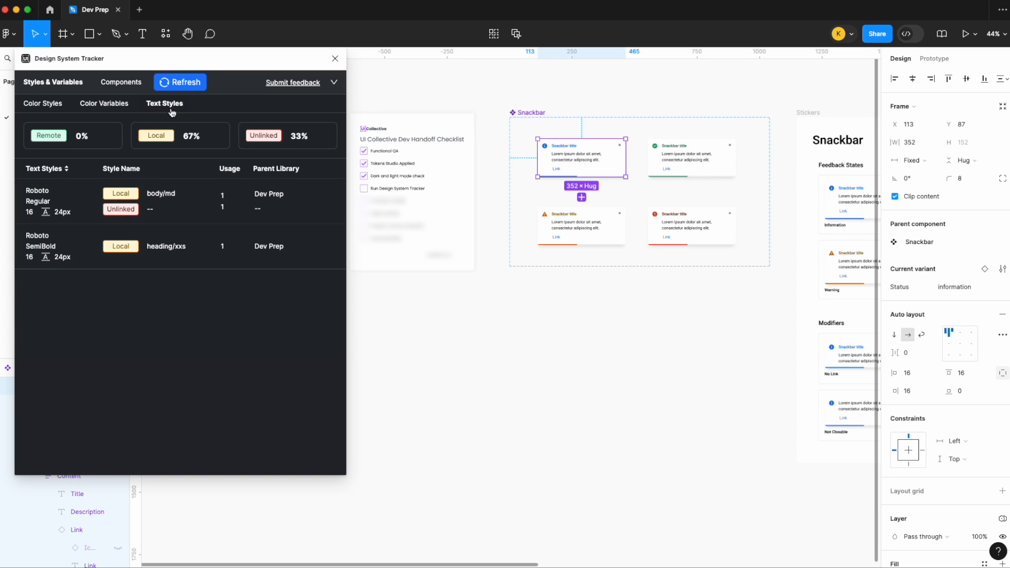
# - Locate the layers behind the Roboto Regular result and inspect the description text's style in the information Snackbar variant
pyautogui.click(169, 216)
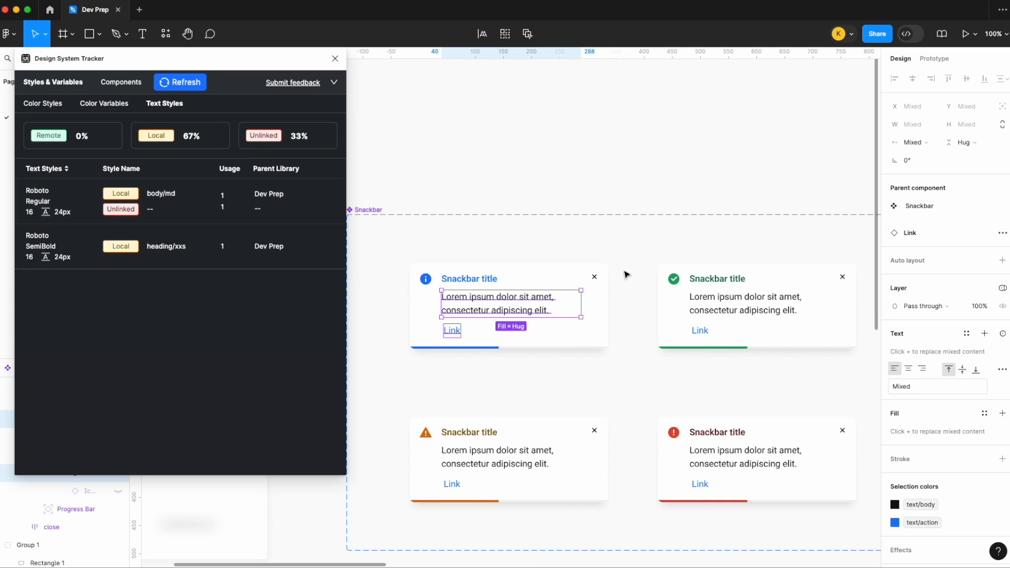
pyautogui.click(526, 269)
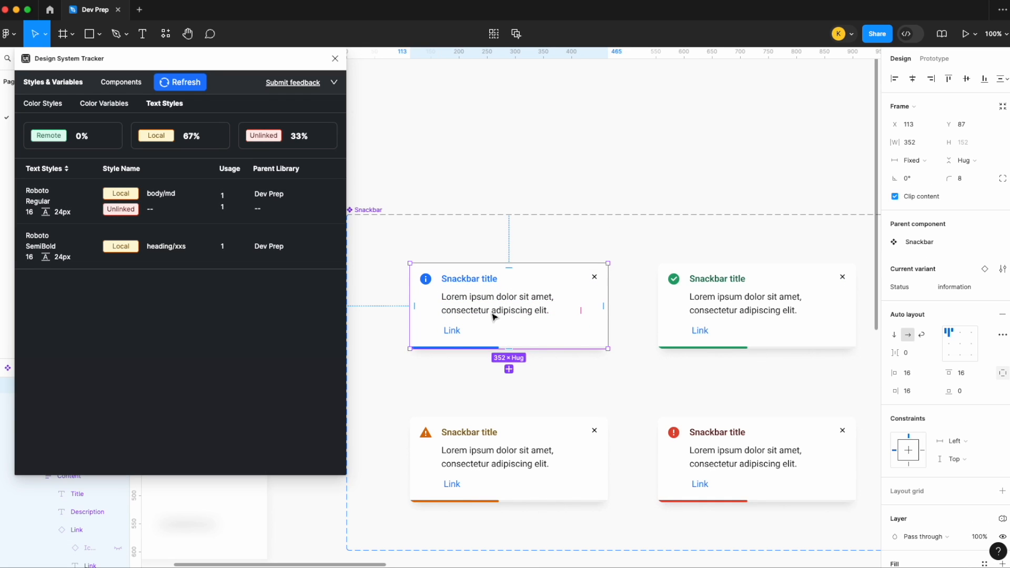
pyautogui.doubleClick(493, 314)
pyautogui.doubleClick(494, 315)
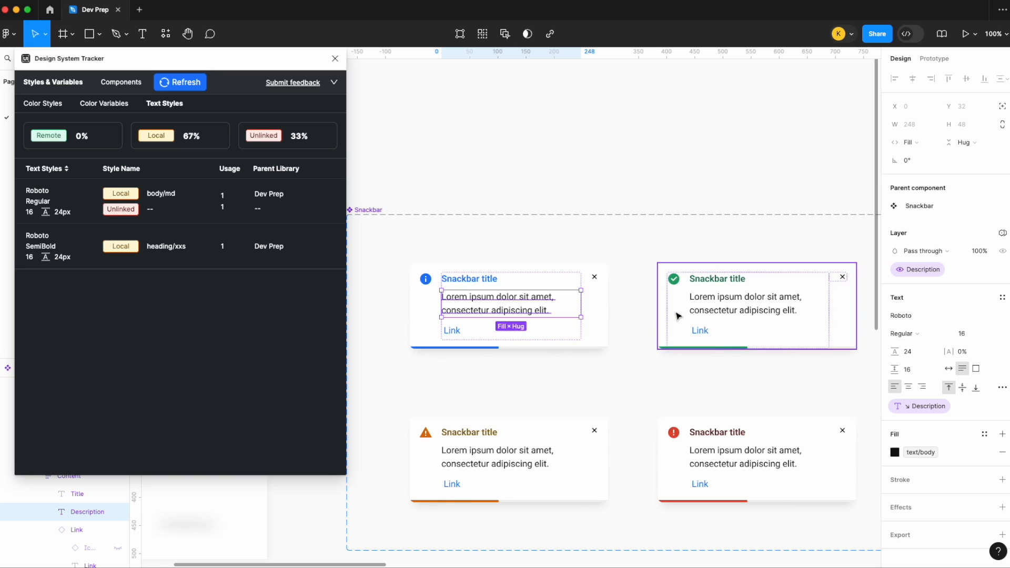
pyautogui.scroll(4, 496, 300)
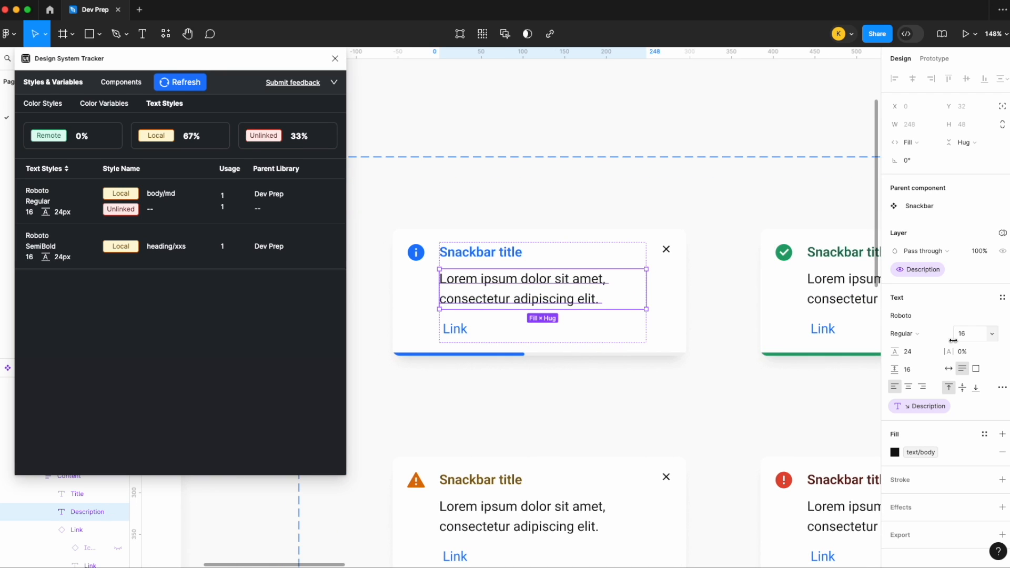
pyautogui.click(605, 123)
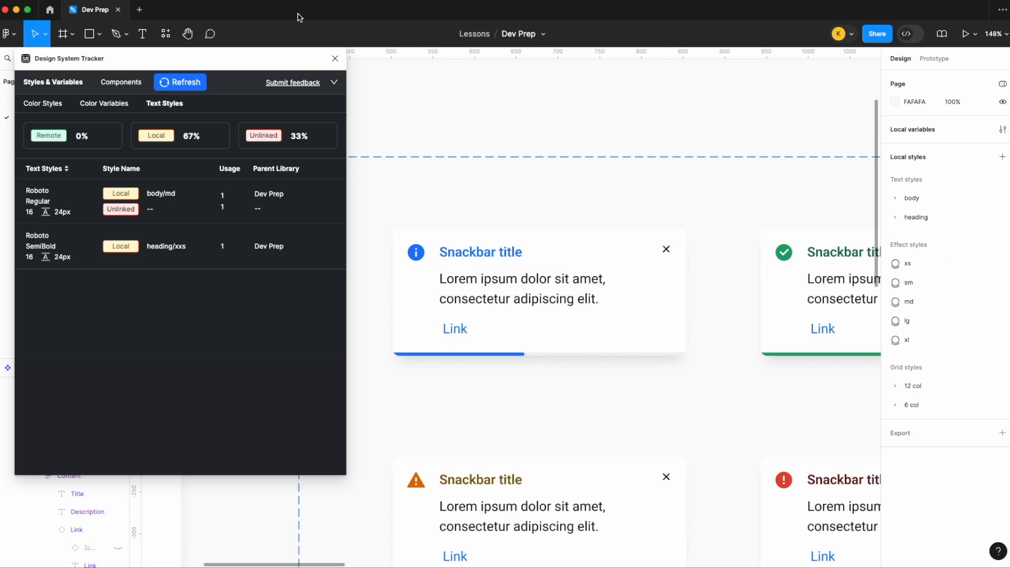
# - Launch the Tokens Studio plugin with the information variant of the Snackbar component in view
pyautogui.click(265, 0)
pyautogui.click(289, 14)
pyautogui.hscroll(4, 514, 226)
pyautogui.scroll(-1, 514, 225)
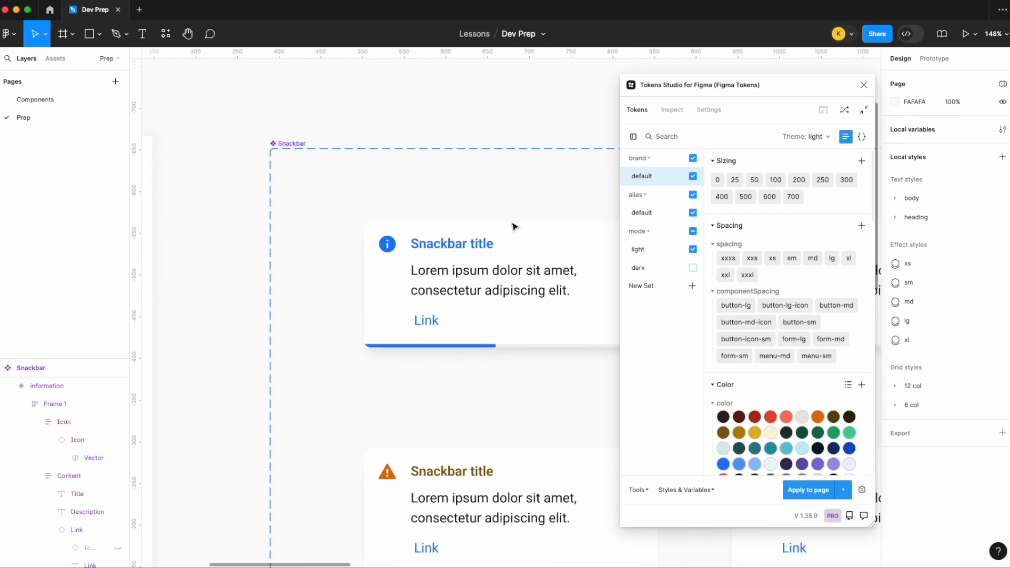
# - Apply the body md typography token to the description text in the information Snackbar variant and close Tokens Studio
pyautogui.click(450, 279)
pyautogui.doubleClick(451, 278)
pyautogui.doubleClick(450, 279)
pyautogui.doubleClick(451, 279)
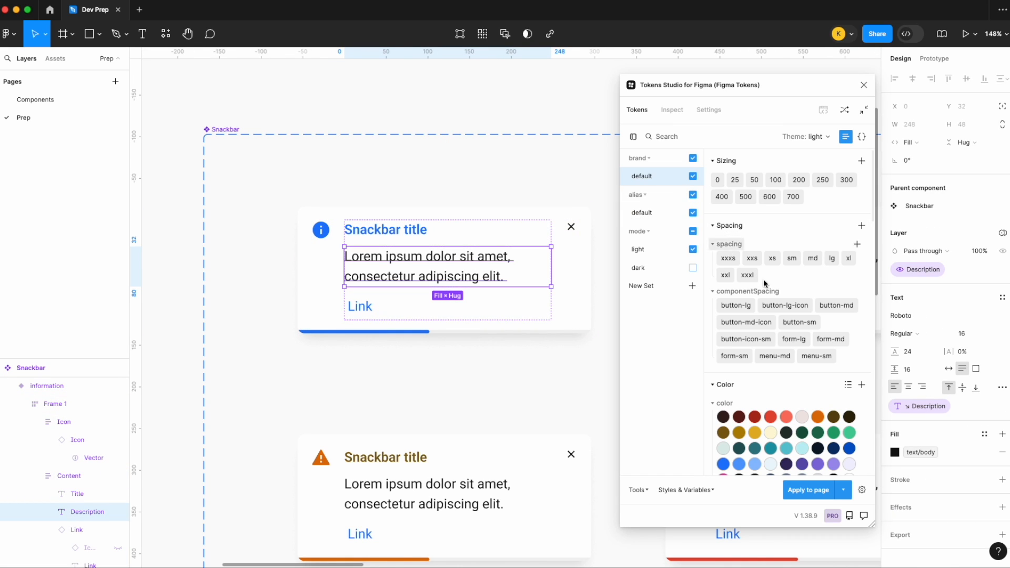
pyautogui.scroll(-1, 783, 344)
pyautogui.scroll(-8, 782, 345)
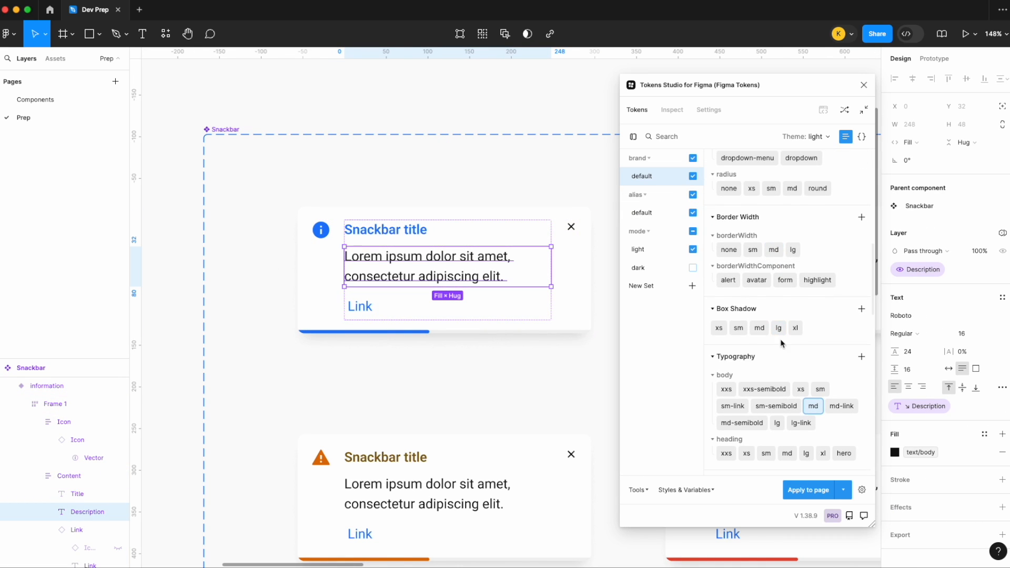
pyautogui.scroll(-1, 785, 364)
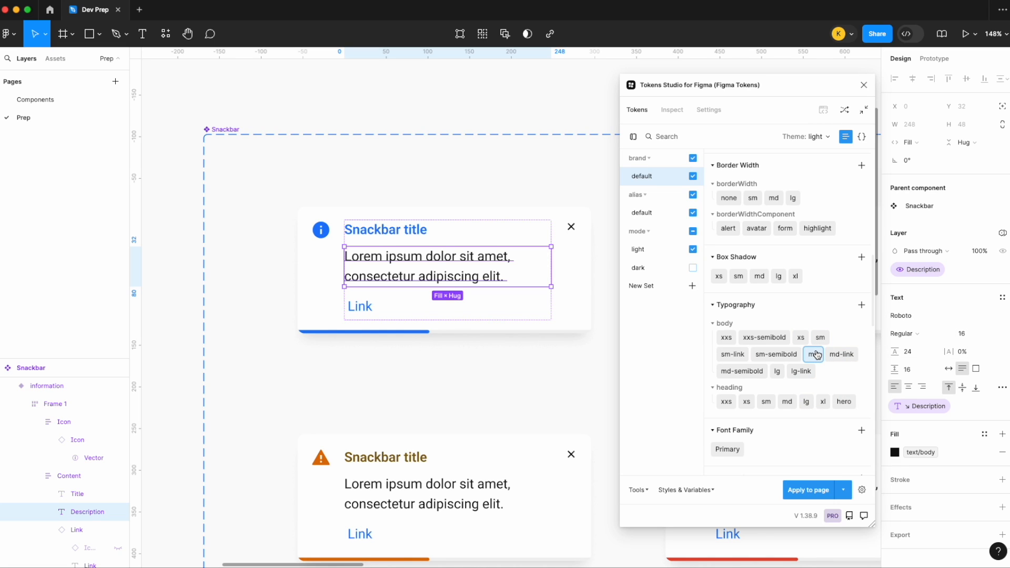
pyautogui.moveTo(815, 361)
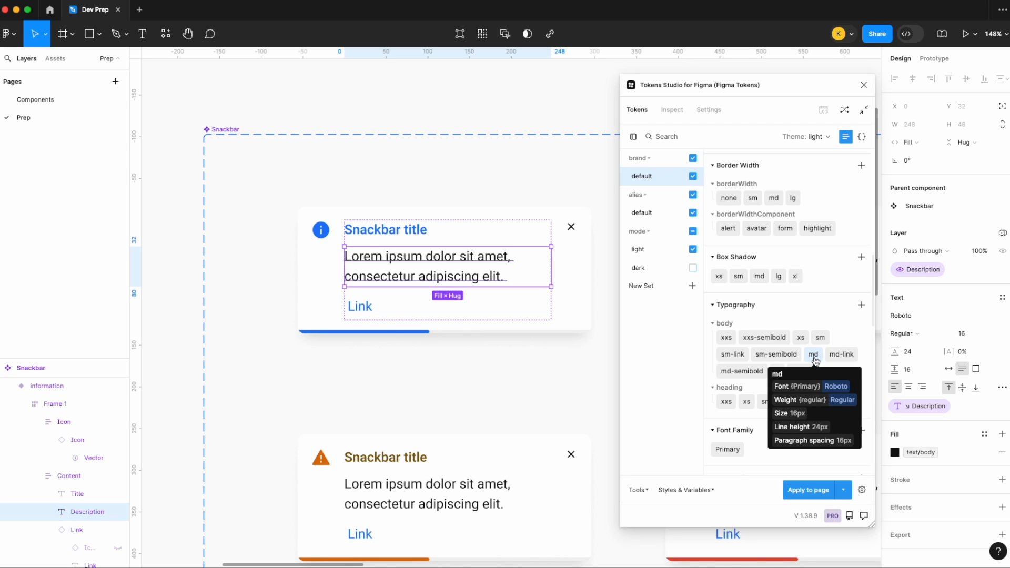
pyautogui.click(814, 355)
pyautogui.moveTo(789, 349)
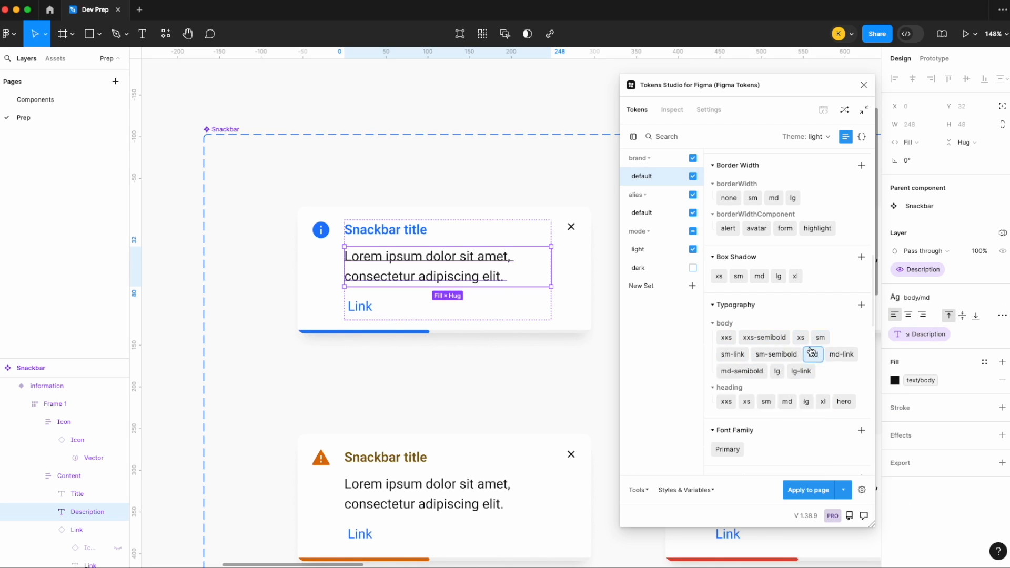
pyautogui.click(864, 84)
# - Launch Design System Tracker again and rescan the information variant of the Snackbar component
pyautogui.click(636, 91)
pyautogui.hotkey('shift', '1')
pyautogui.hscroll(3, 637, 92)
pyautogui.scroll(-1, 636, 92)
pyautogui.click(269, 0)
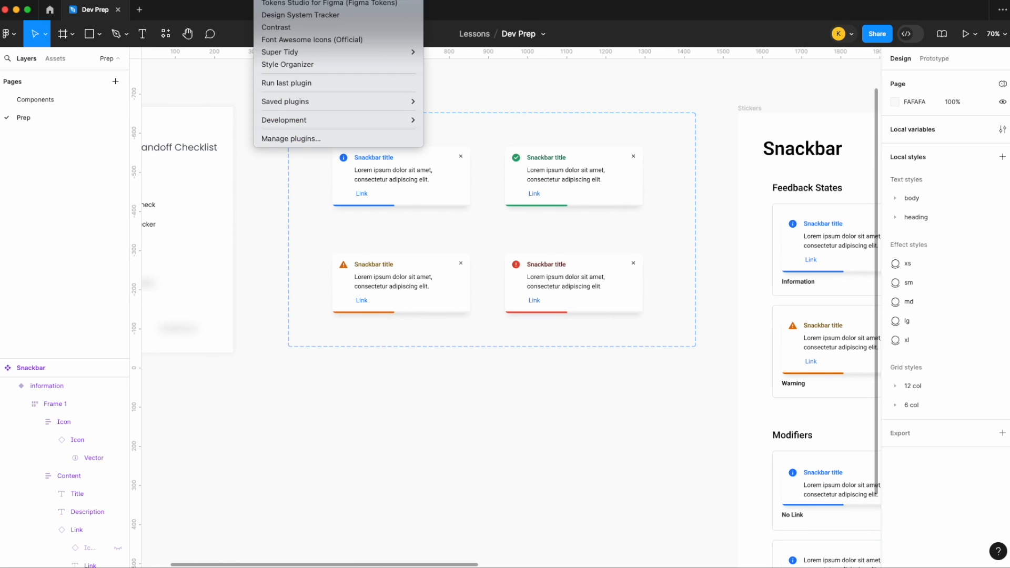
pyautogui.click(293, 14)
pyautogui.hscroll(-3, 488, 89)
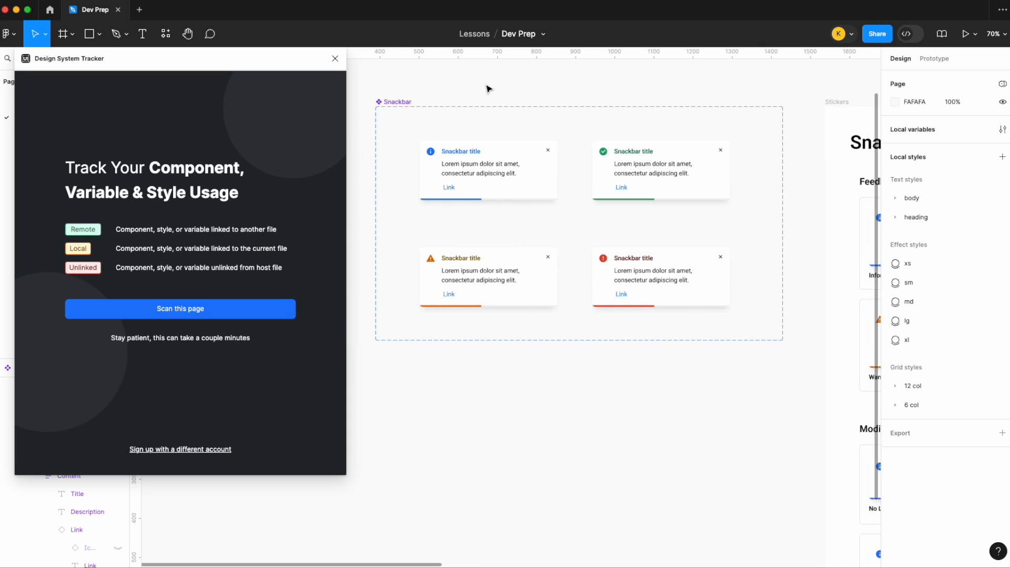
pyautogui.click(451, 145)
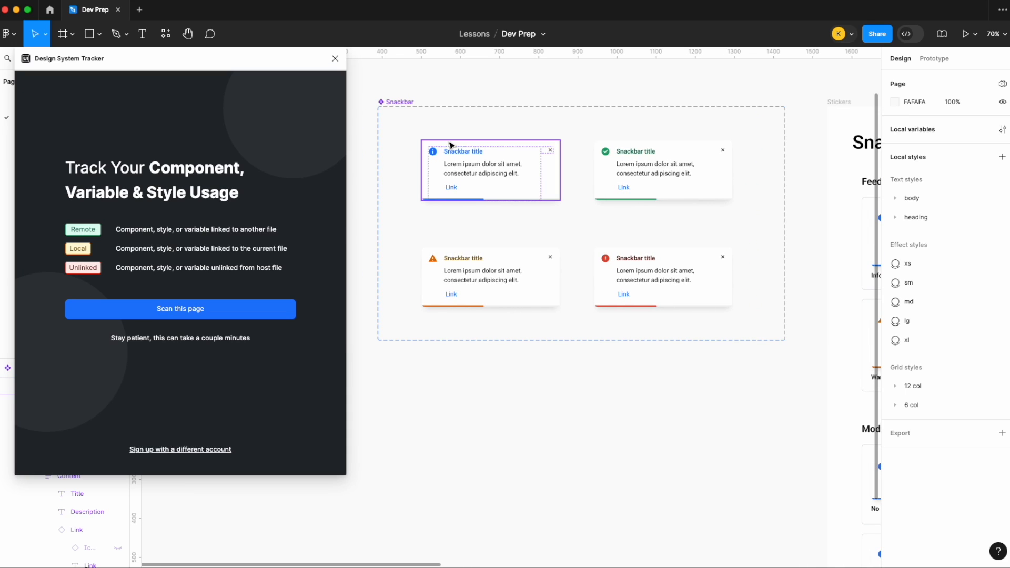
pyautogui.click(219, 310)
# - Review the color variables and text styles in the information variant's new scan, and close the plugin
pyautogui.click(116, 103)
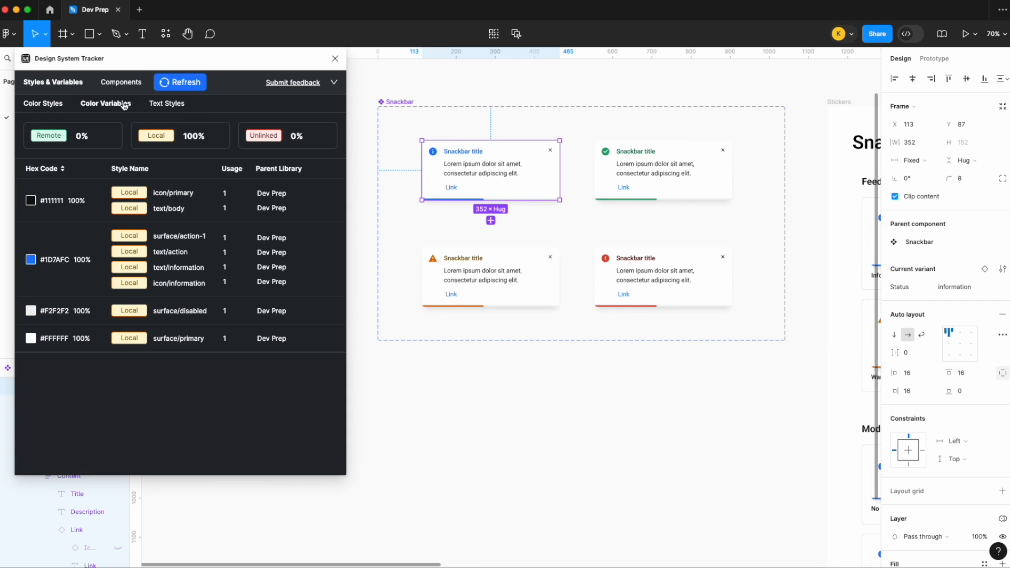
pyautogui.click(167, 104)
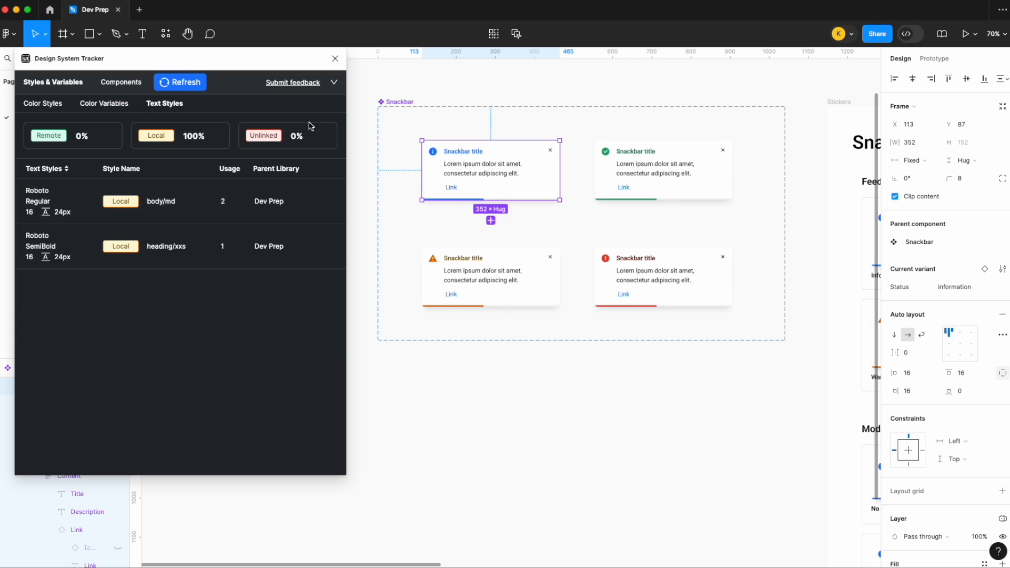
pyautogui.click(337, 59)
# - Scan the entire Snackbar component set with all its variants in Design System Tracker
pyautogui.click(409, 102)
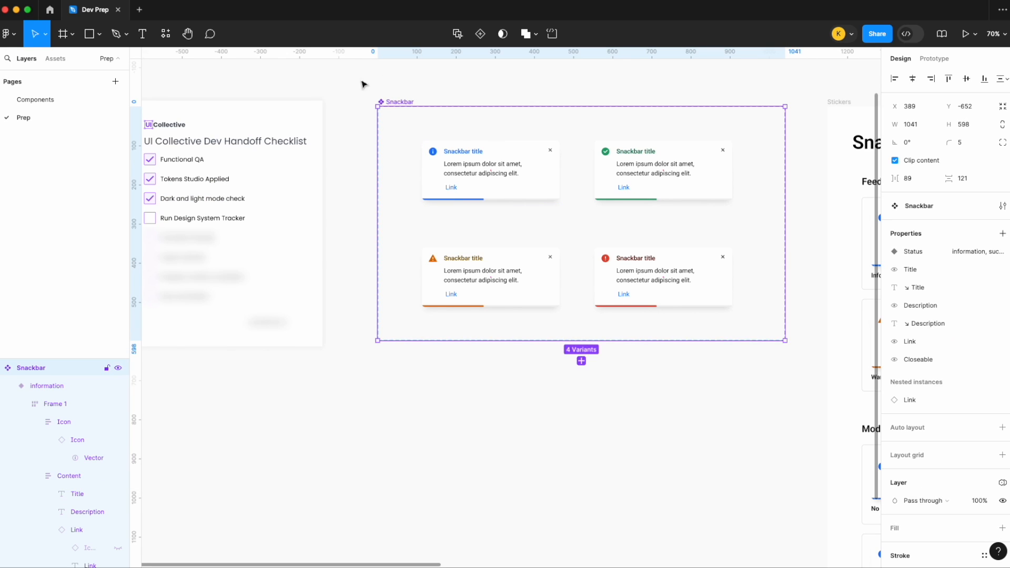
pyautogui.click(270, 0)
pyautogui.click(288, 5)
pyautogui.click(231, 312)
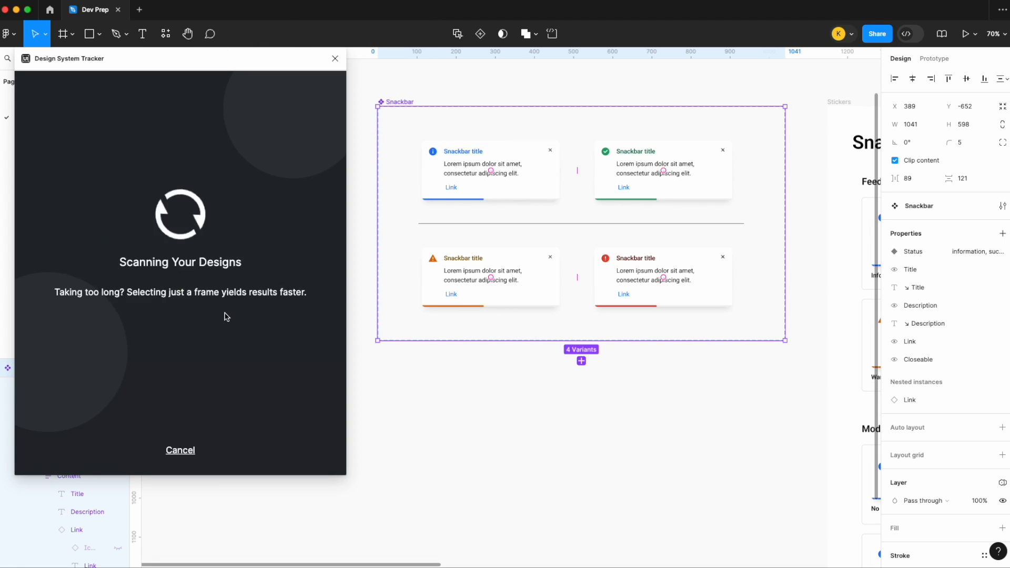
# - Review the color variables and text styles results for the full Snackbar component set, and close the plugin
pyautogui.click(111, 105)
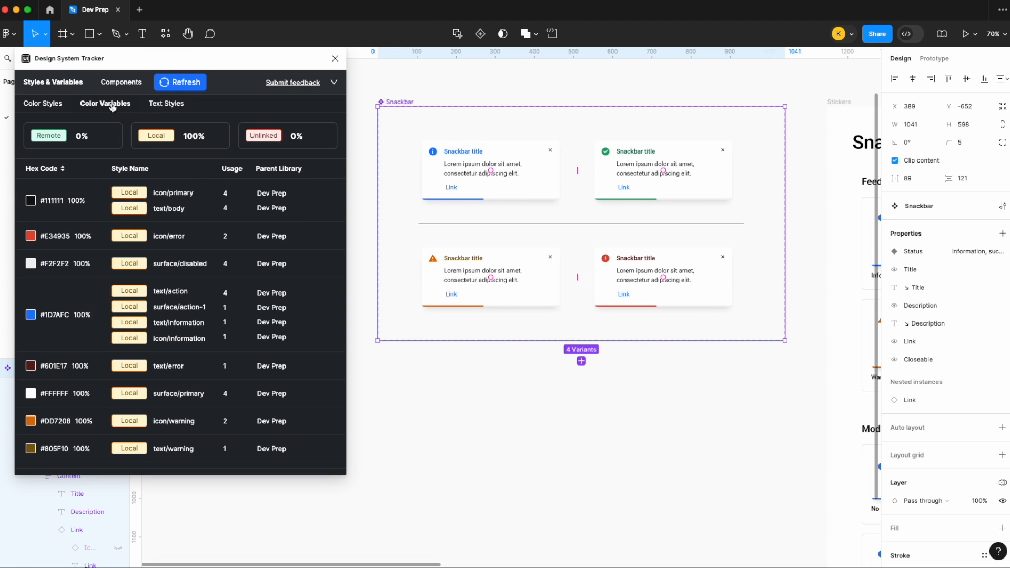
pyautogui.scroll(-1, 143, 259)
pyautogui.scroll(1, 142, 259)
pyautogui.click(166, 105)
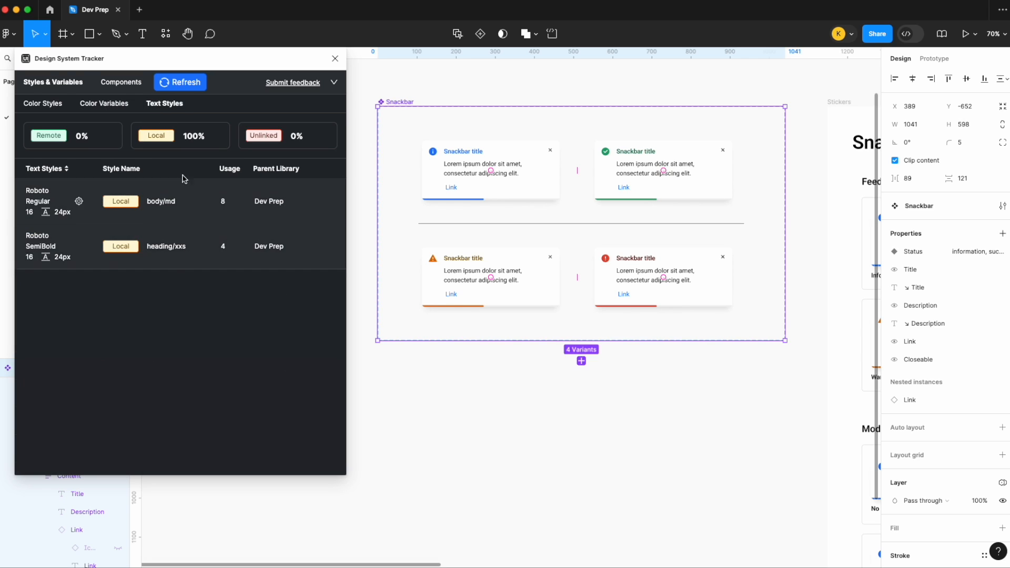
pyautogui.click(334, 59)
# - Set the Run Design System Tracker checkbox to Selected in the dev handoff checklist
pyautogui.press('Escape')
pyautogui.hotkey('shift', '1')
pyautogui.click(216, 200)
pyautogui.scroll(5, 216, 200)
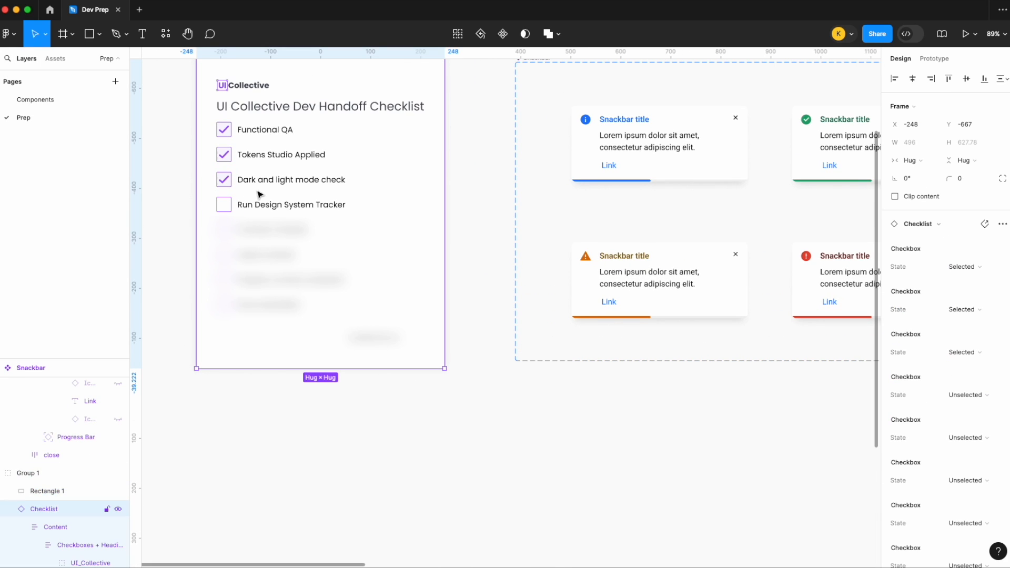
pyautogui.scroll(-1, 931, 358)
pyautogui.click(951, 367)
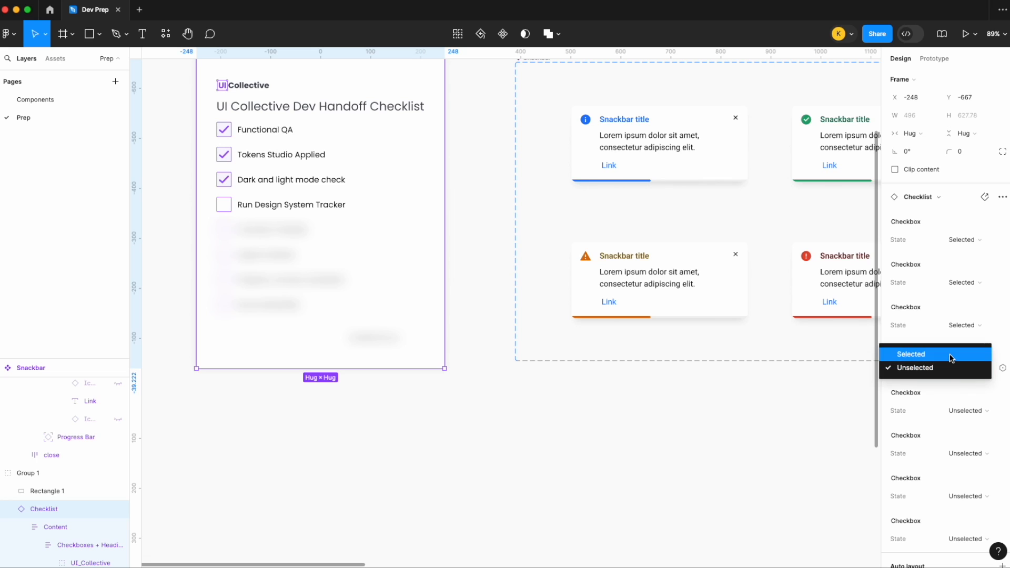
pyautogui.click(951, 354)
pyautogui.scroll(2, 579, 415)
pyautogui.click(491, 310)
# - Launch the Contrast plugin to test the Snackbar component
pyautogui.scroll(-5, 492, 310)
pyautogui.hscroll(5, 492, 311)
pyautogui.scroll(-2, 492, 310)
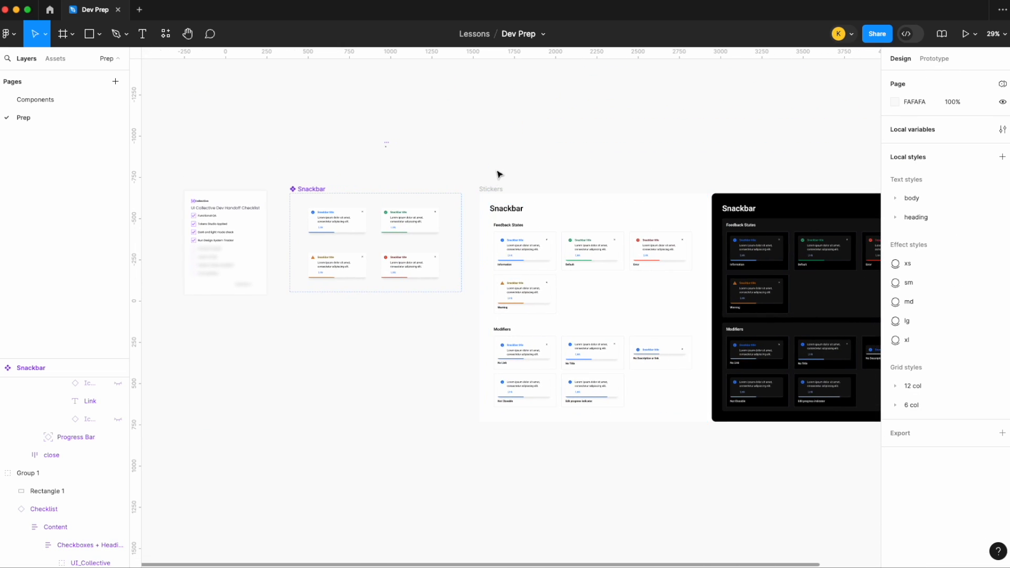
pyautogui.scroll(-1, 354, 105)
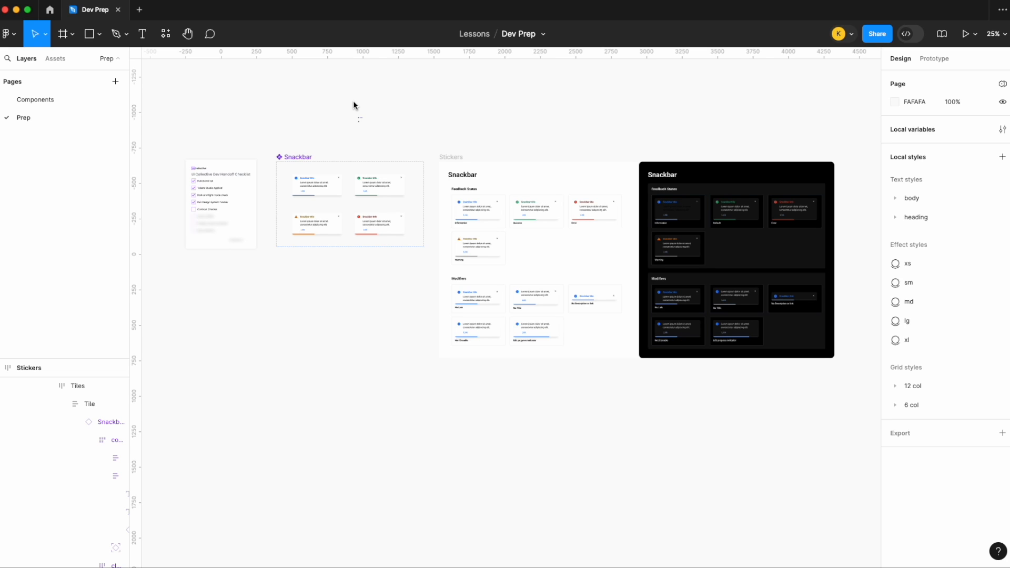
pyautogui.scroll(4, 282, 124)
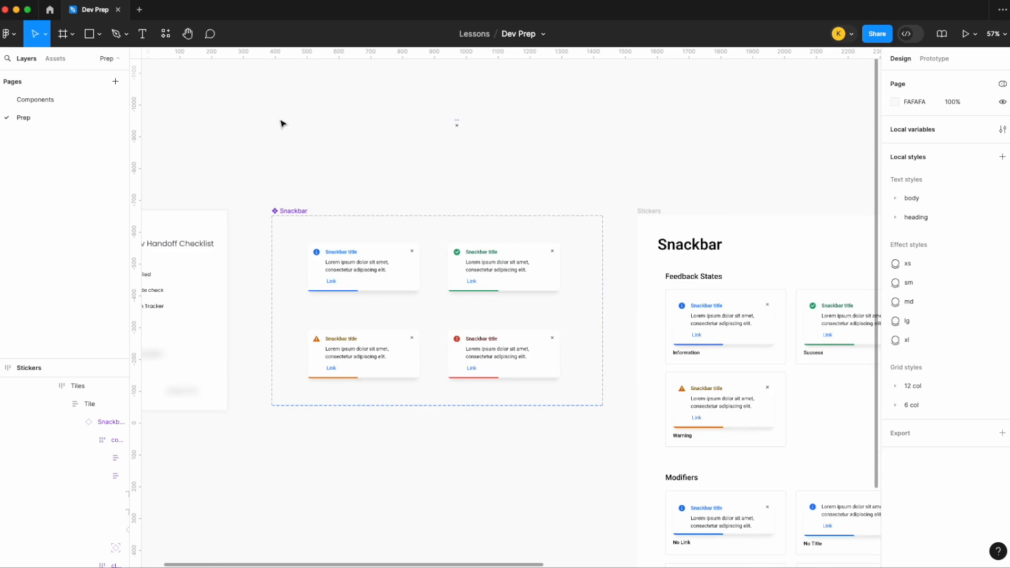
pyautogui.hscroll(-2, 374, 241)
pyautogui.hscroll(6, 374, 240)
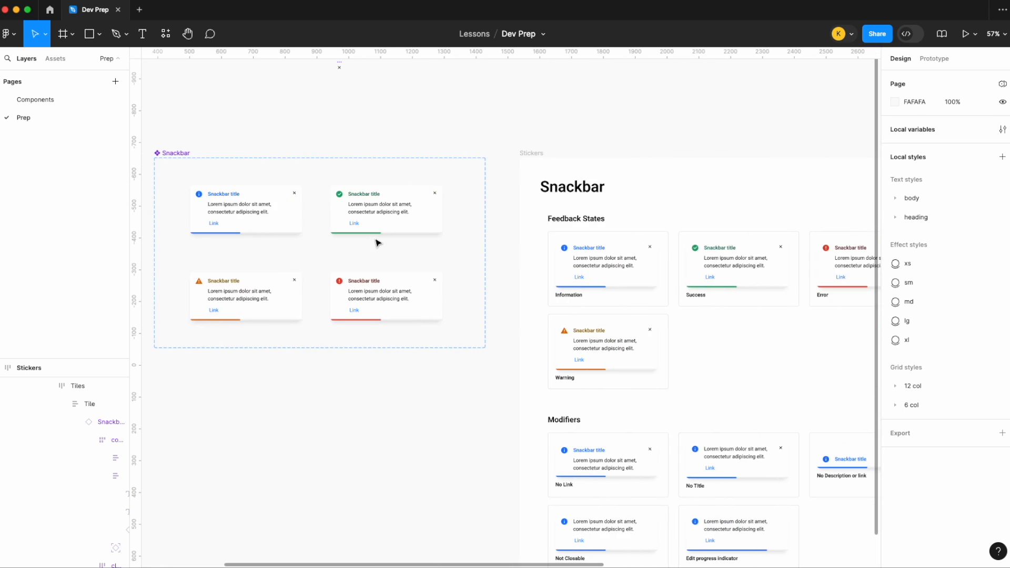
pyautogui.hscroll(-2, 354, 227)
pyautogui.click(266, 0)
pyautogui.click(276, 3)
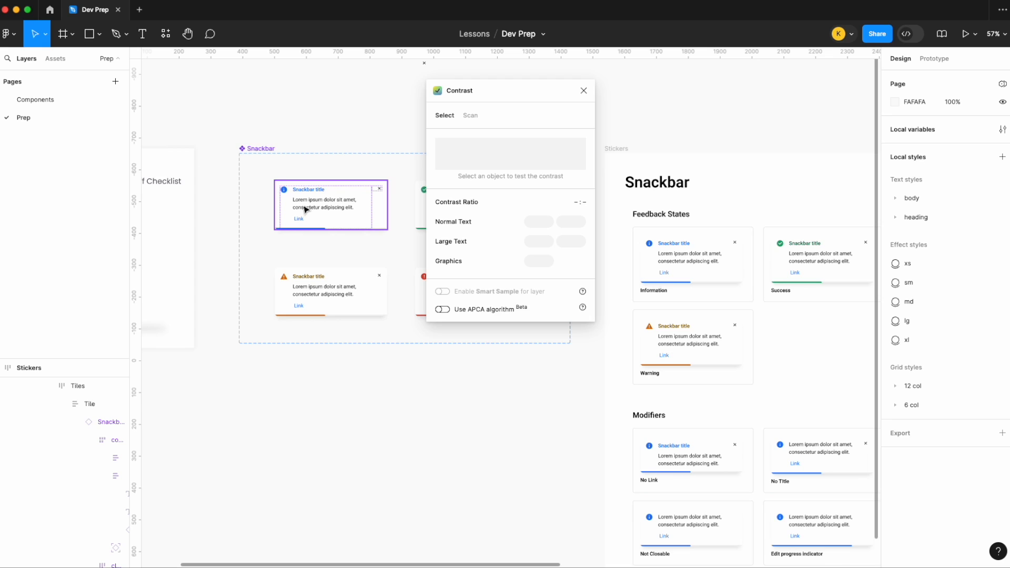
# - Check the contrast of the description text in the information Snackbar variant and close the plugin
pyautogui.scroll(8, 314, 205)
pyautogui.click(321, 204)
pyautogui.doubleClick(321, 204)
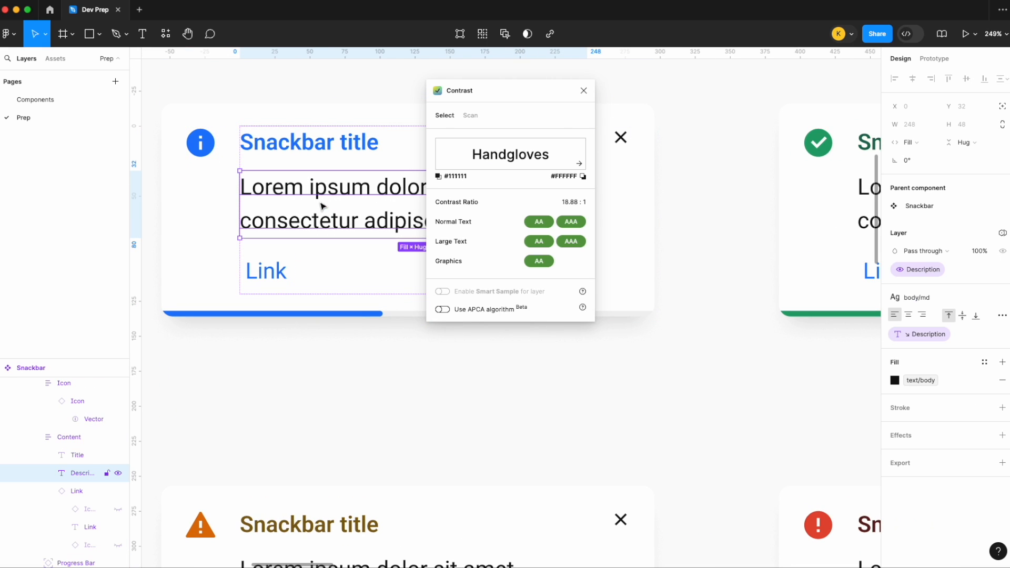
pyautogui.hscroll(3, 321, 206)
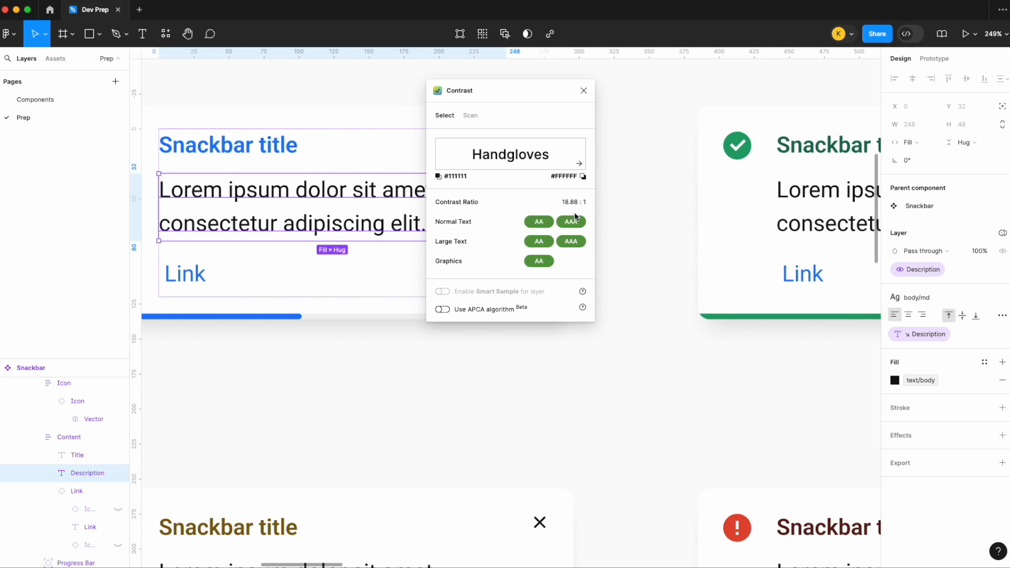
pyautogui.click(580, 97)
# - Reopen the Contrast plugin and check the contrast of the information Snackbar variant's close icon
pyautogui.scroll(-5, 581, 97)
pyautogui.hscroll(3, 581, 97)
pyautogui.scroll(2, 580, 97)
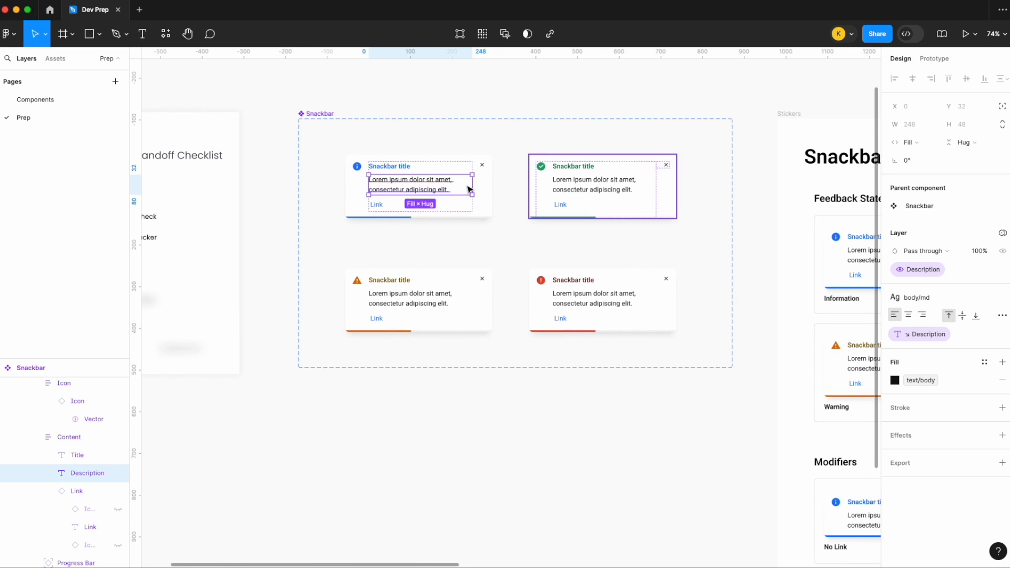
pyautogui.scroll(5, 465, 184)
pyautogui.click(515, 124)
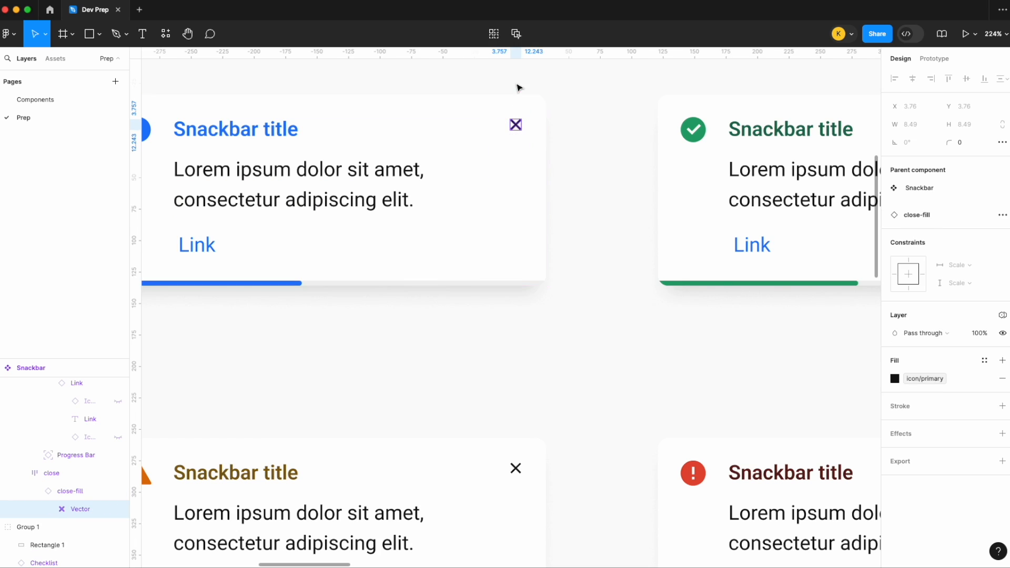
pyautogui.click(519, 86)
pyautogui.moveTo(529, 100); pyautogui.dragTo(352, 102)
pyautogui.click(515, 126)
pyautogui.click(516, 127)
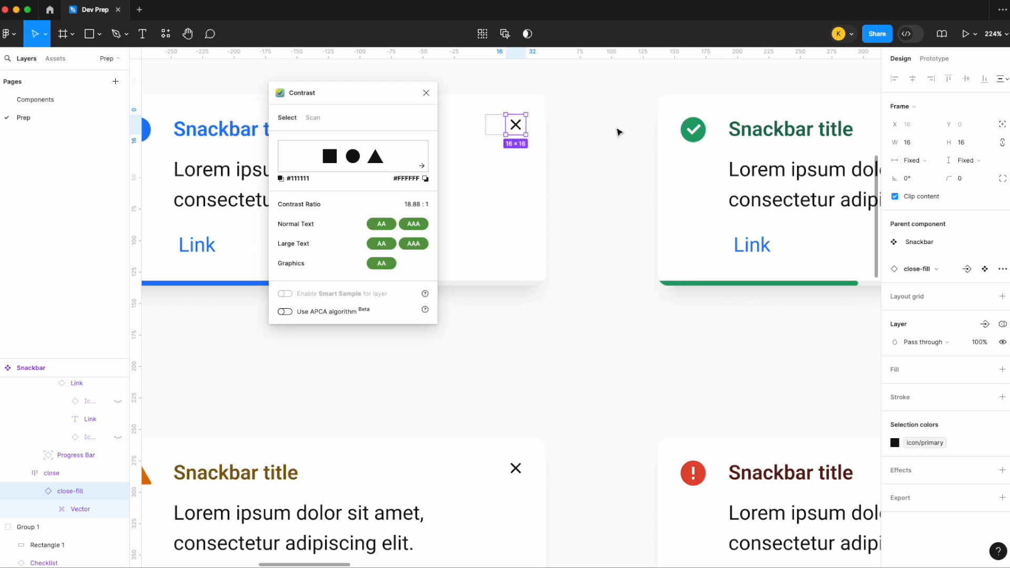
# - Check the contrast of the description text in the dark mode Information Snackbar sticker
pyautogui.click(619, 133)
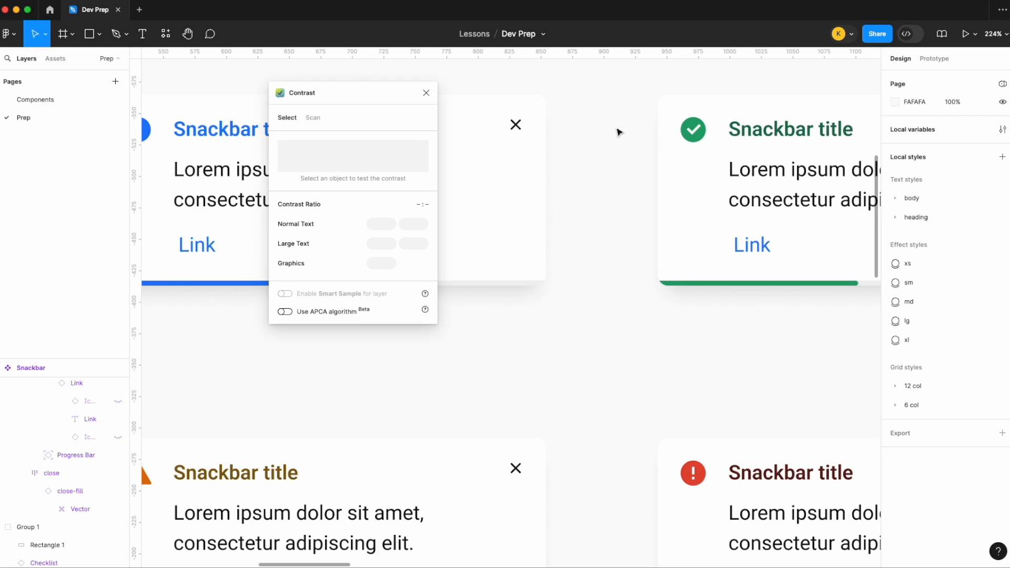
pyautogui.scroll(-5, 619, 133)
pyautogui.hscroll(5, 619, 133)
pyautogui.hscroll(15, 619, 133)
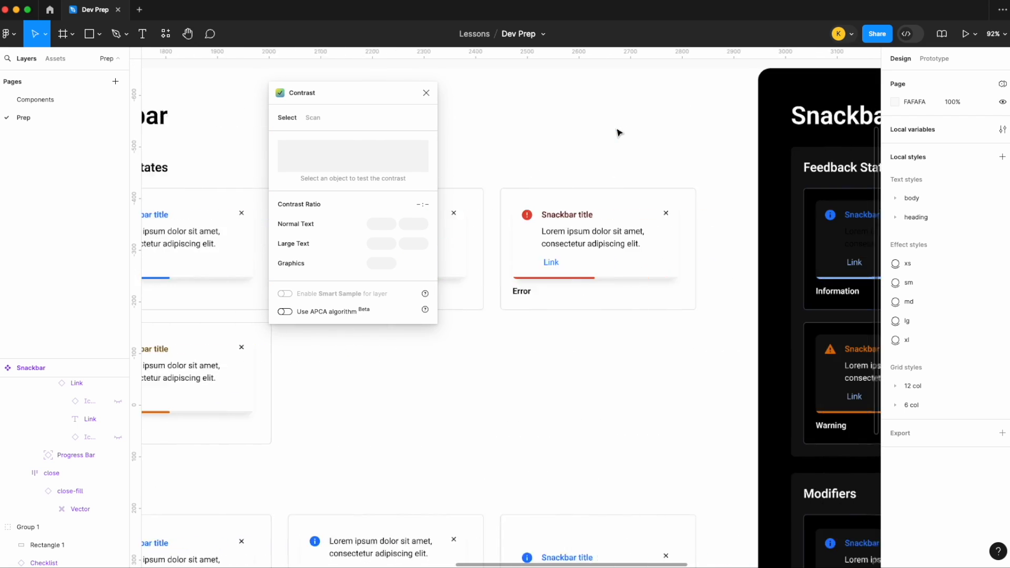
pyautogui.scroll(5, 560, 214)
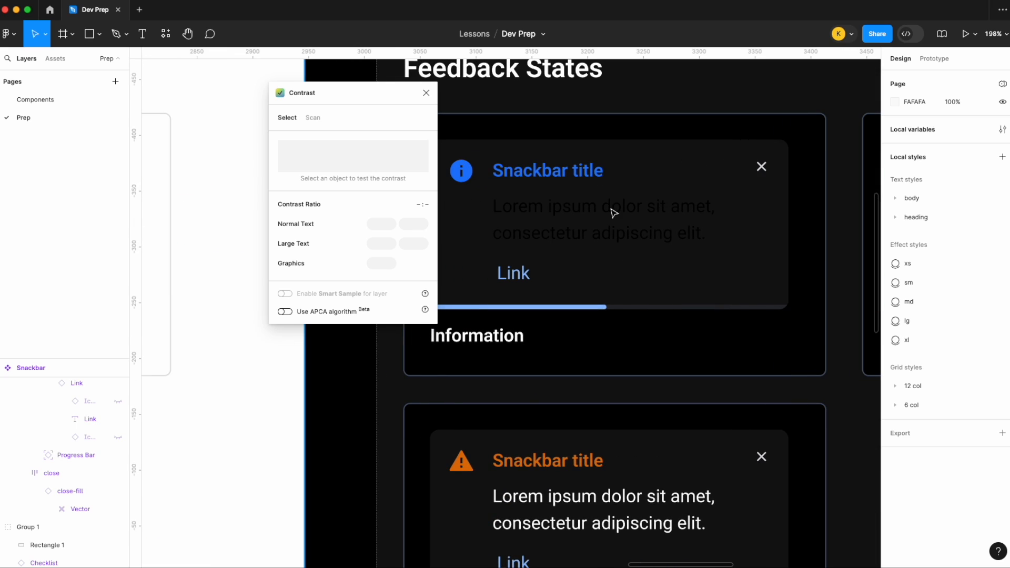
pyautogui.doubleClick(614, 213)
pyautogui.doubleClick(614, 213)
pyautogui.doubleClick(614, 213)
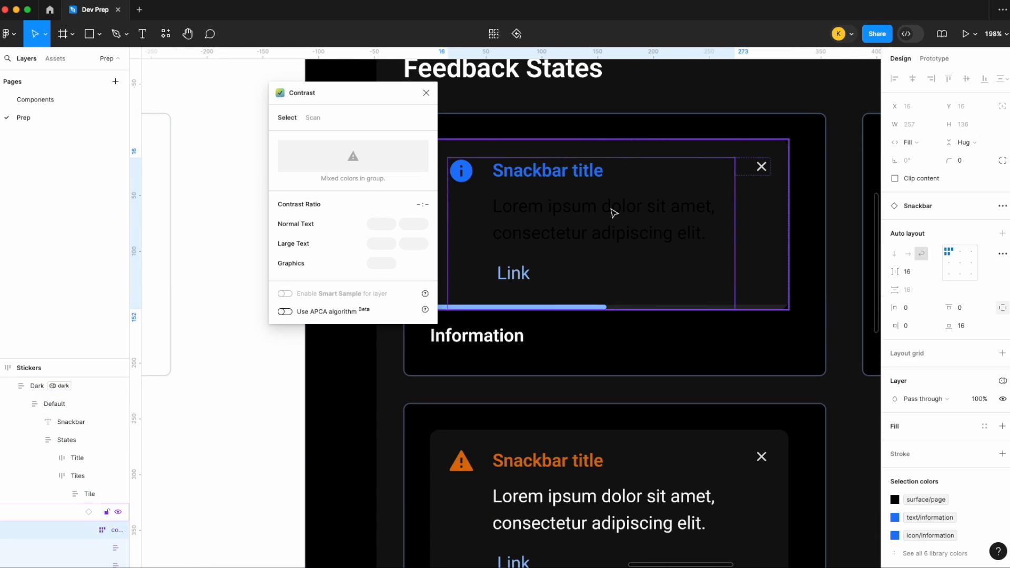
pyautogui.doubleClick(614, 213)
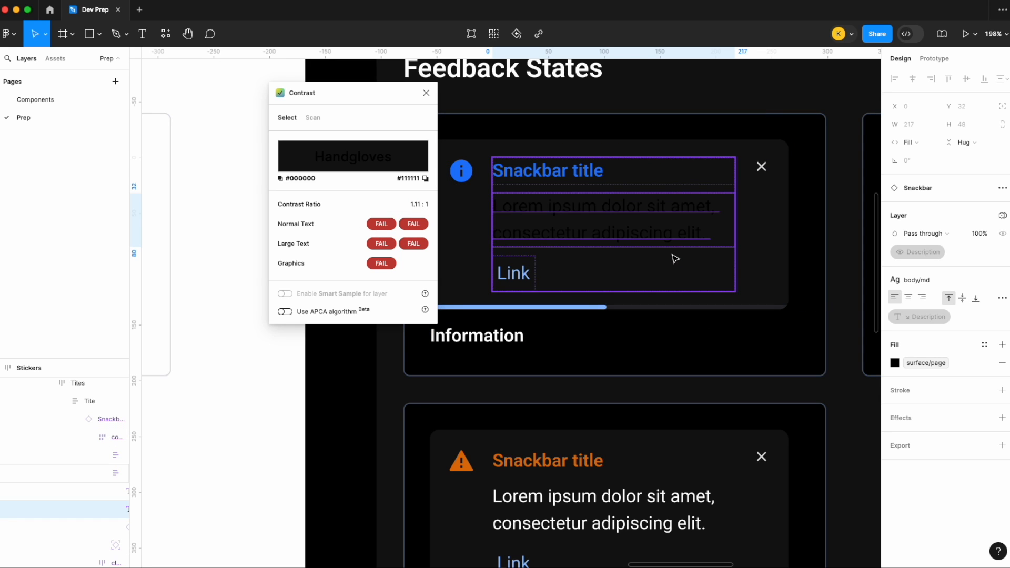
# - Check the contrast of the description text and the warning icon in the dark mode Warning Snackbar sticker
pyautogui.scroll(-5, 654, 426)
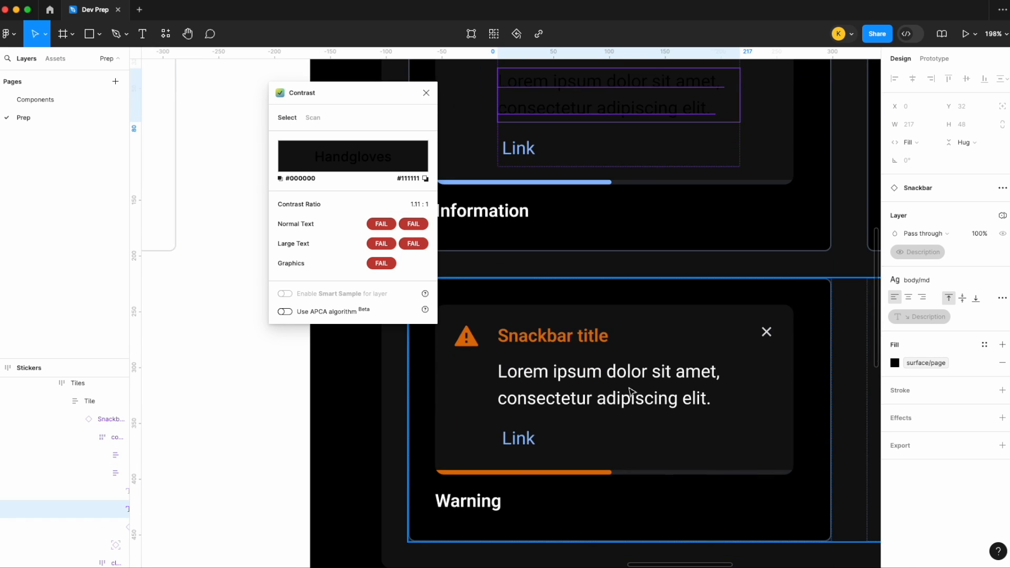
pyautogui.click(631, 391)
pyautogui.doubleClick(631, 391)
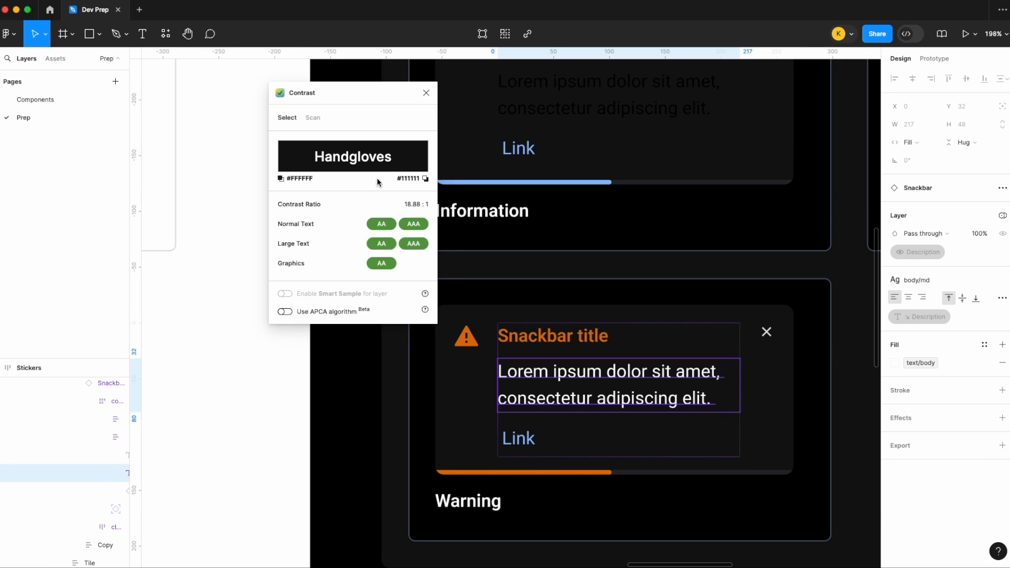
pyautogui.click(473, 340)
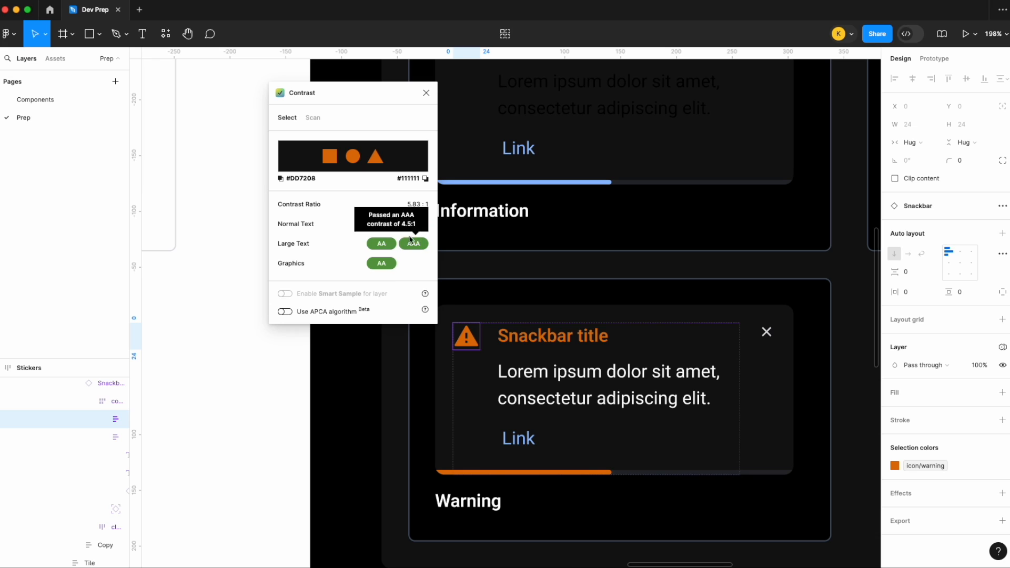
# - Review the contrast ratings for the dark mode warning icon and close the Contrast plugin
pyautogui.moveTo(416, 228)
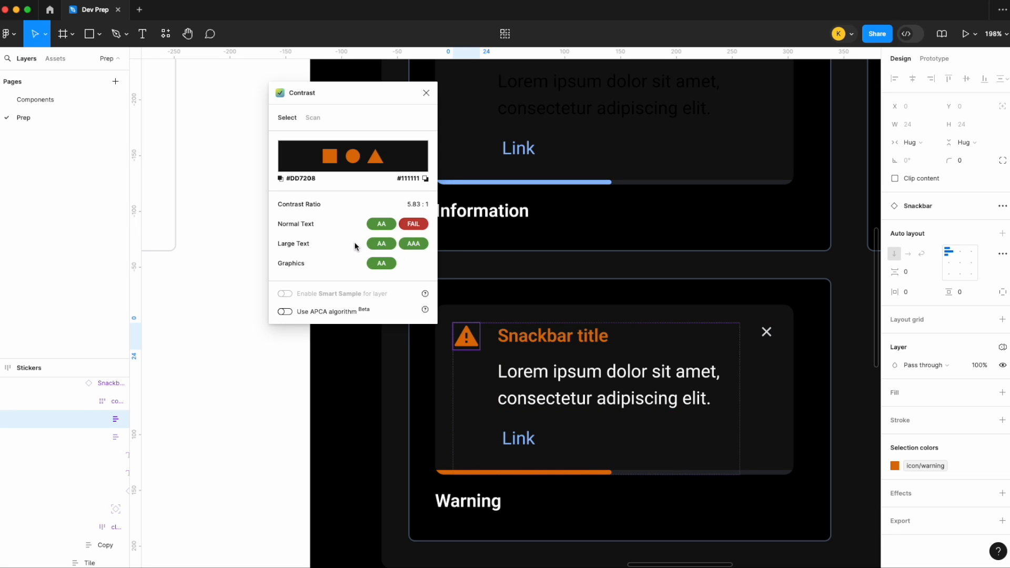
pyautogui.click(426, 92)
pyautogui.click(248, 133)
# - Mark the Contrast Checker item in the handoff checklist as Selected
pyautogui.scroll(-10, 244, 132)
pyautogui.hscroll(-10, 242, 129)
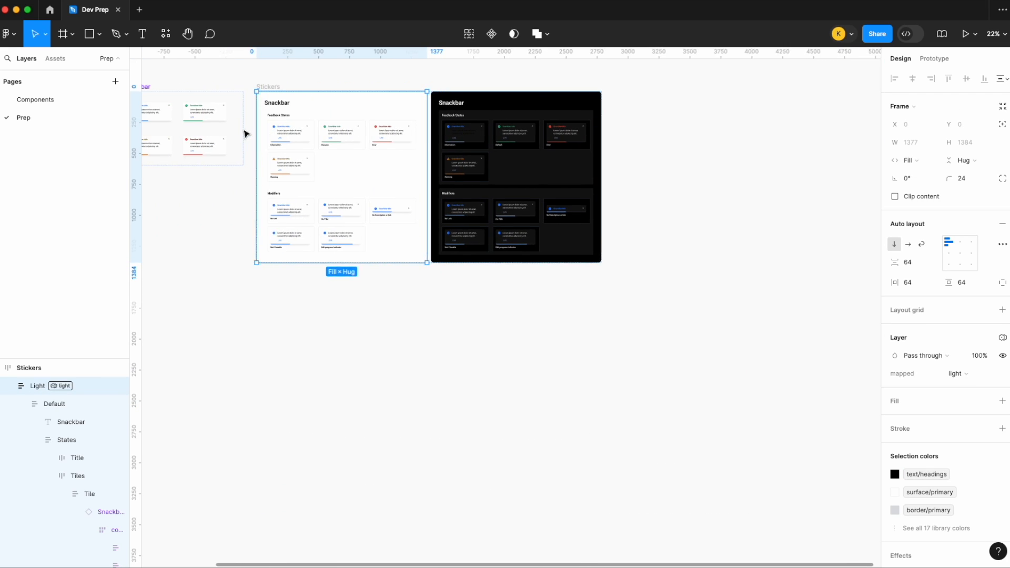
pyautogui.scroll(6, 242, 121)
pyautogui.scroll(6, 265, 145)
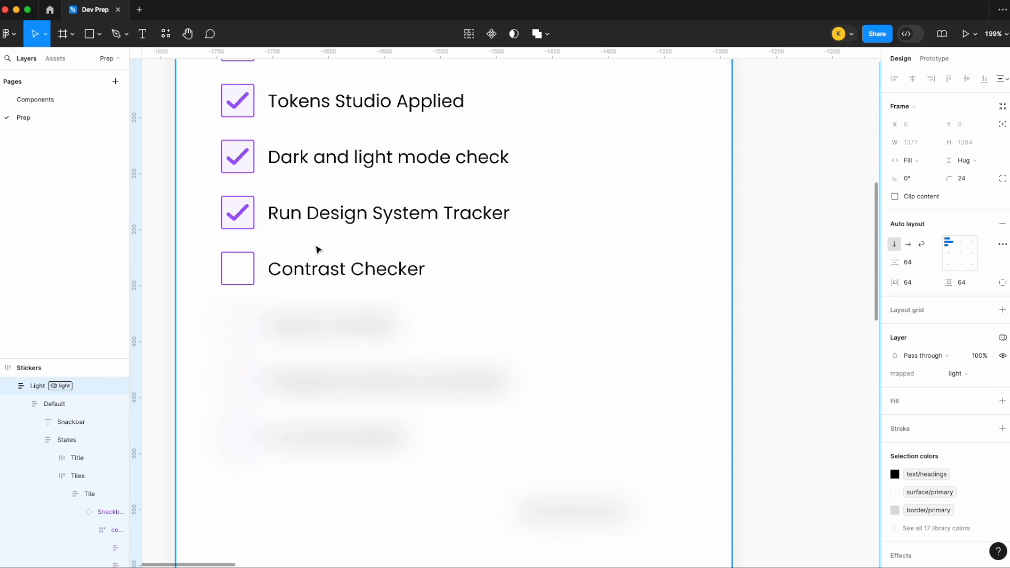
pyautogui.click(309, 266)
pyautogui.doubleClick(309, 267)
pyautogui.scroll(-2, 958, 403)
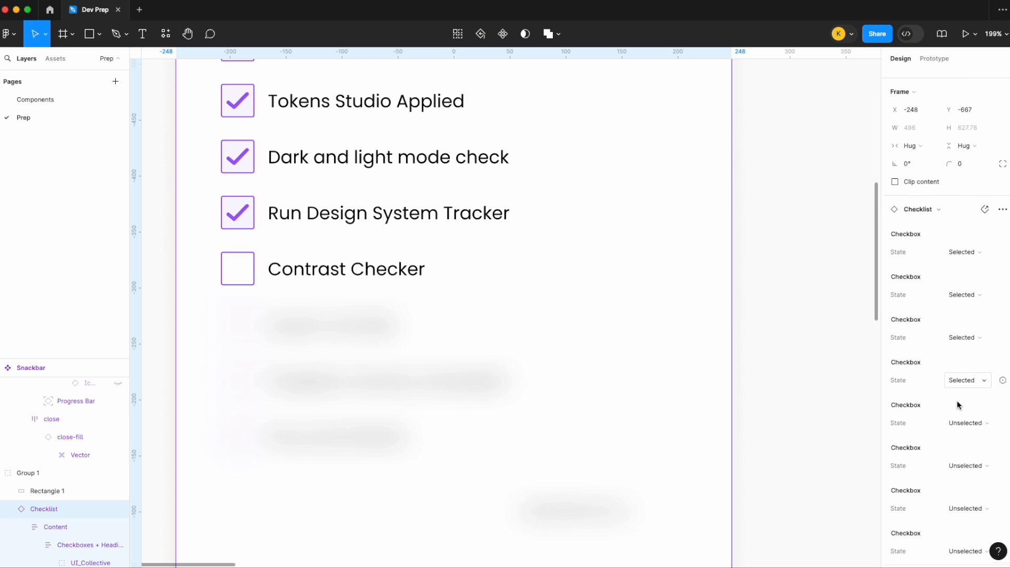
pyautogui.click(964, 386)
pyautogui.click(958, 374)
pyautogui.click(781, 218)
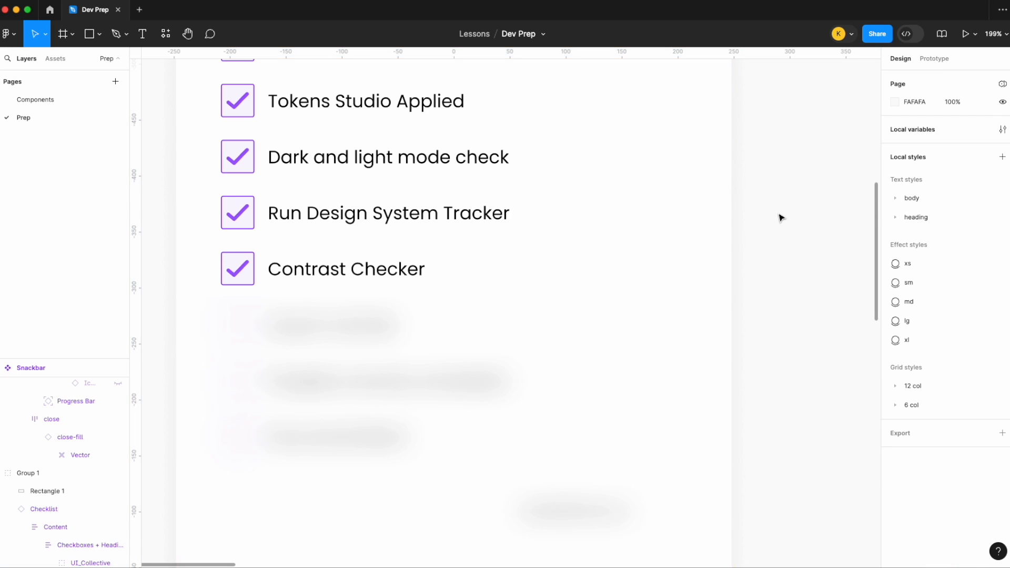
# - Rename the Text layer in the information Snackbar variant to "Description"
pyautogui.scroll(-10, 781, 217)
pyautogui.hscroll(3, 781, 218)
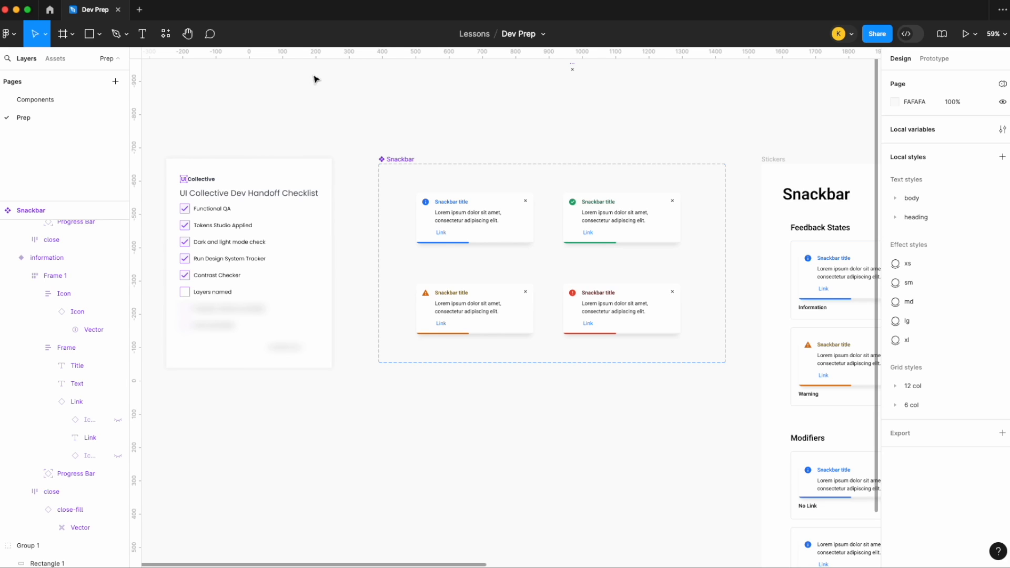
pyautogui.click(455, 216)
pyautogui.scroll(-1, 52, 304)
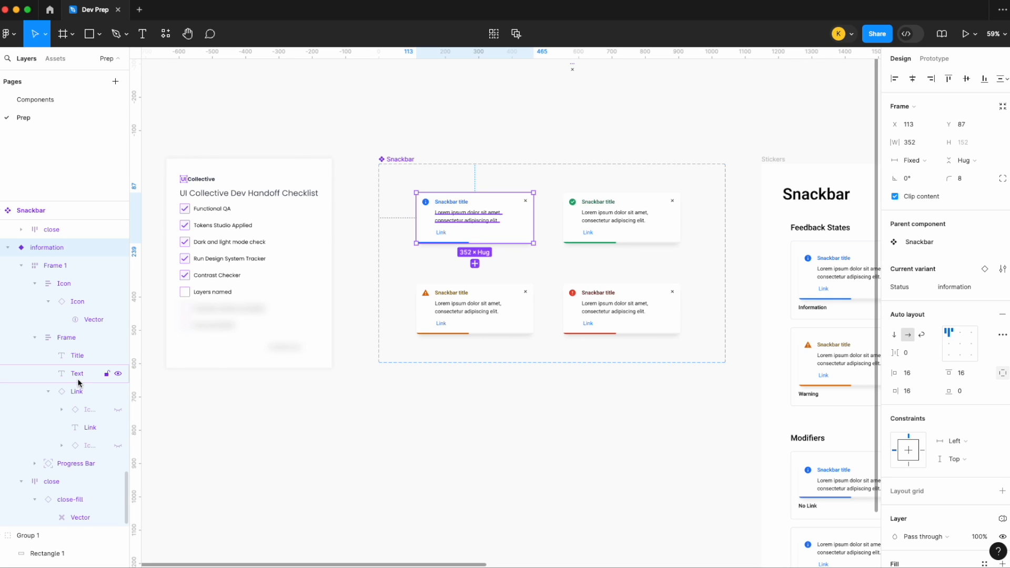
pyautogui.click(77, 356)
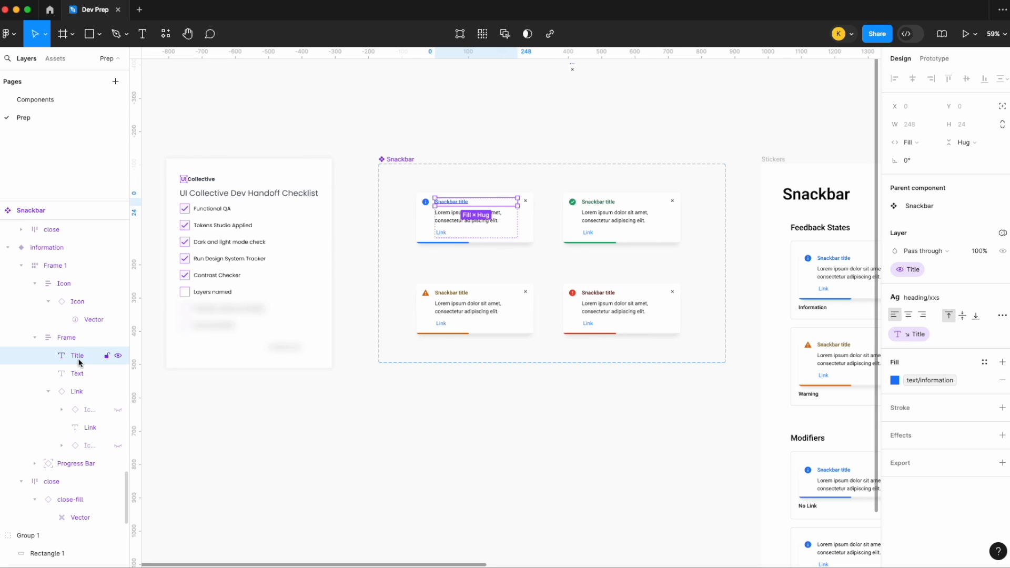
pyautogui.click(82, 374)
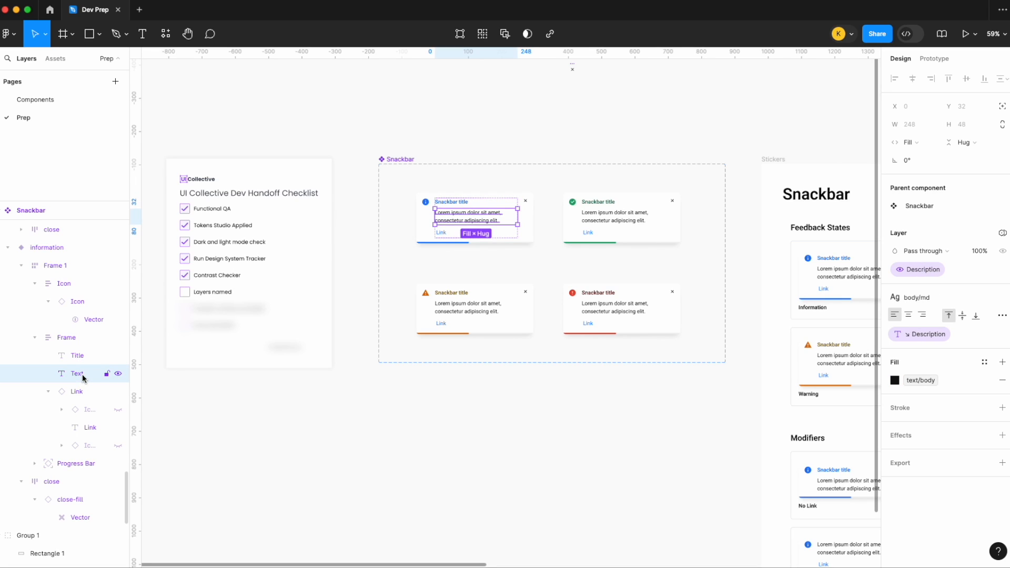
pyautogui.doubleClick(82, 374)
pyautogui.write('Description')
pyautogui.press('Return')
# - Rename the frame holding the title, description and link to "Content"
pyautogui.click(76, 341)
pyautogui.doubleClick(73, 338)
pyautogui.write('Content')
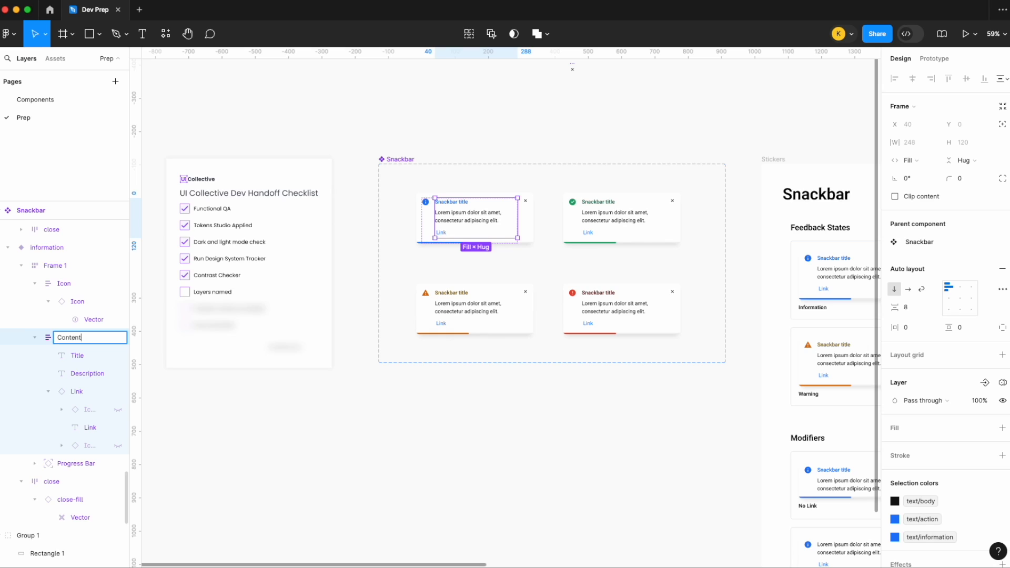
pyautogui.press('Return')
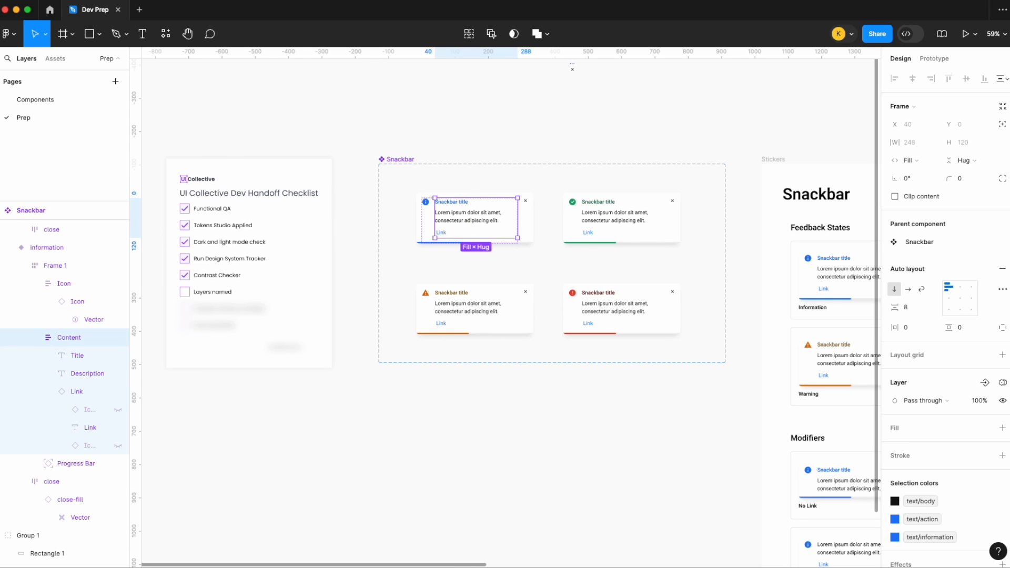
# - Rename the information variant's Frame 1 layer to "Content and Icon"
pyautogui.click(59, 266)
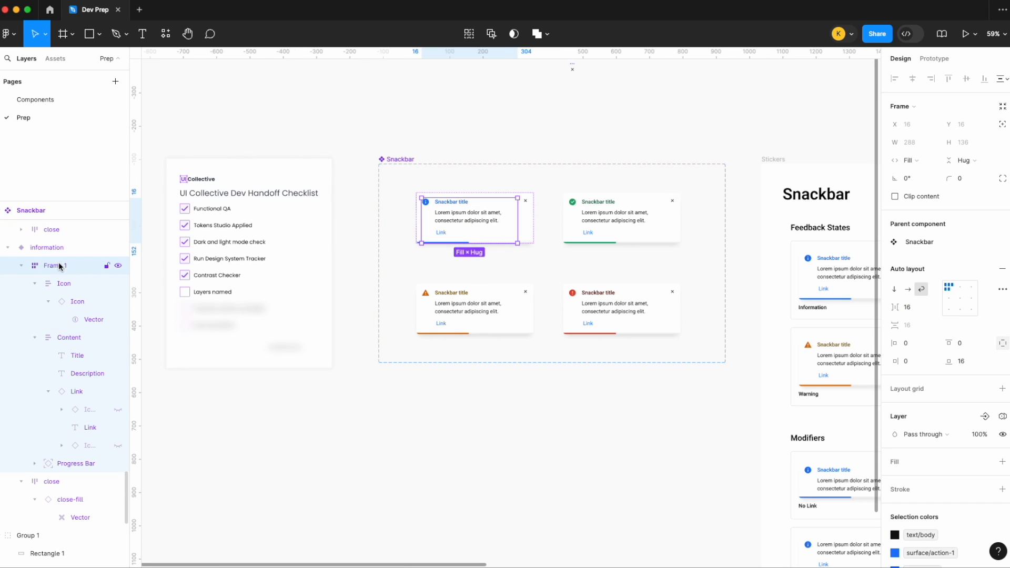
pyautogui.doubleClick(60, 266)
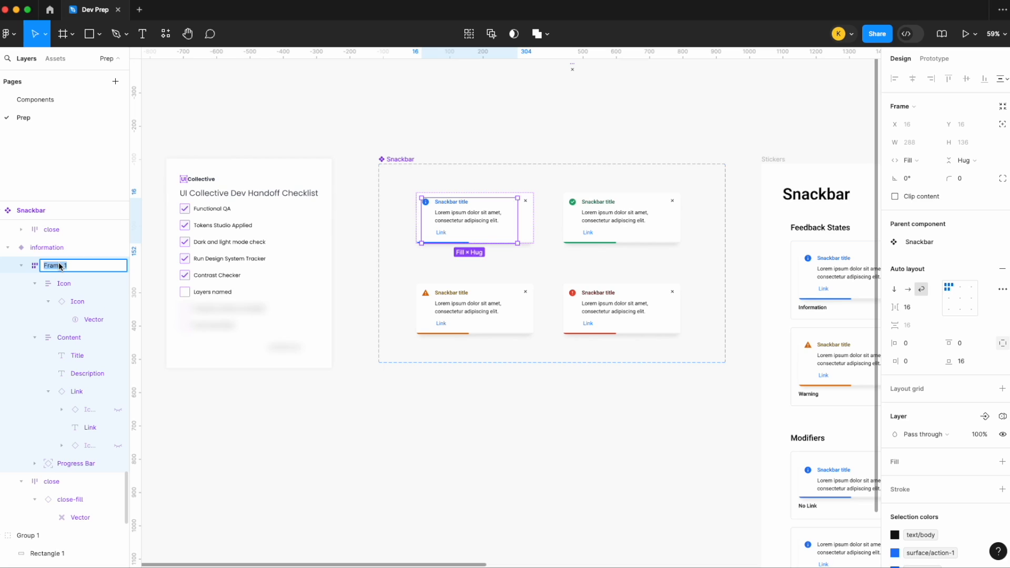
pyautogui.write('Content')
pyautogui.write(' + Icon')
pyautogui.press('BackSpace')
pyautogui.press('BackSpace')
pyautogui.press('BackSpace')
pyautogui.press('BackSpace')
pyautogui.press('BackSpace')
pyautogui.press('BackSpace')
pyautogui.write('and Icon')
pyautogui.press('Return')
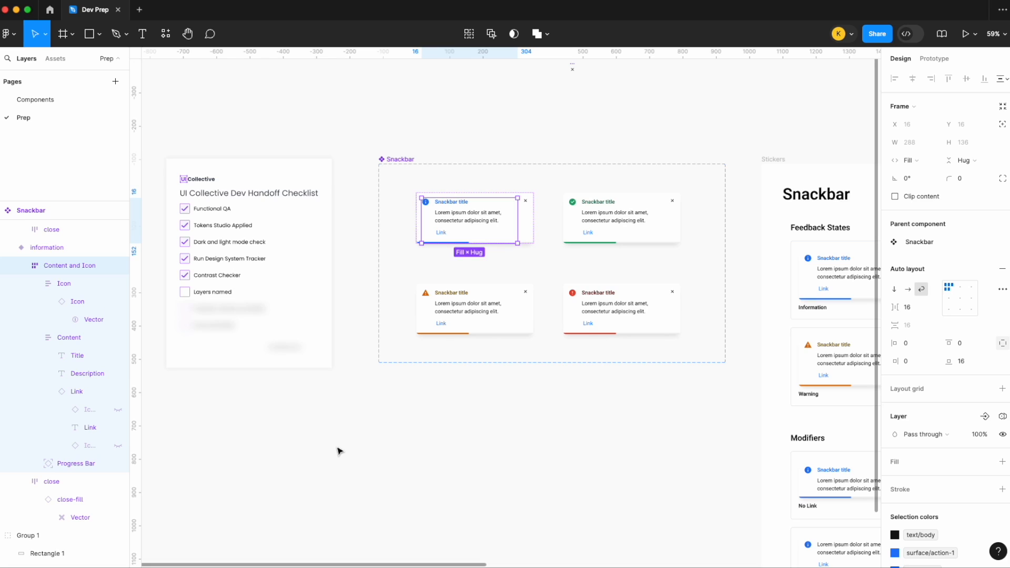
pyautogui.click(338, 451)
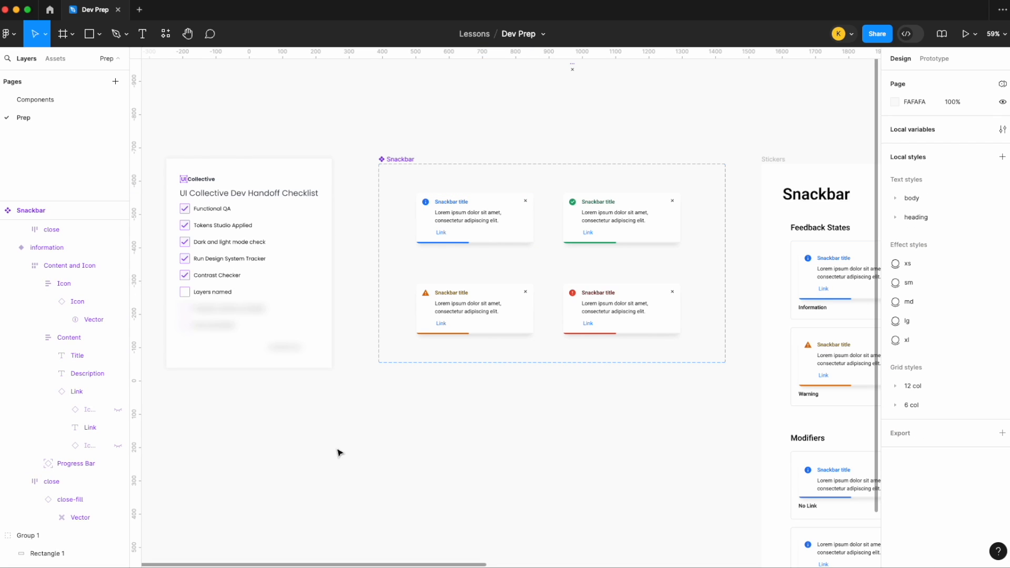
# - Mark the Layers named item in the handoff checklist as Selected
pyautogui.click(238, 286)
pyautogui.scroll(-2, 918, 403)
pyautogui.click(966, 408)
pyautogui.click(961, 399)
pyautogui.click(445, 479)
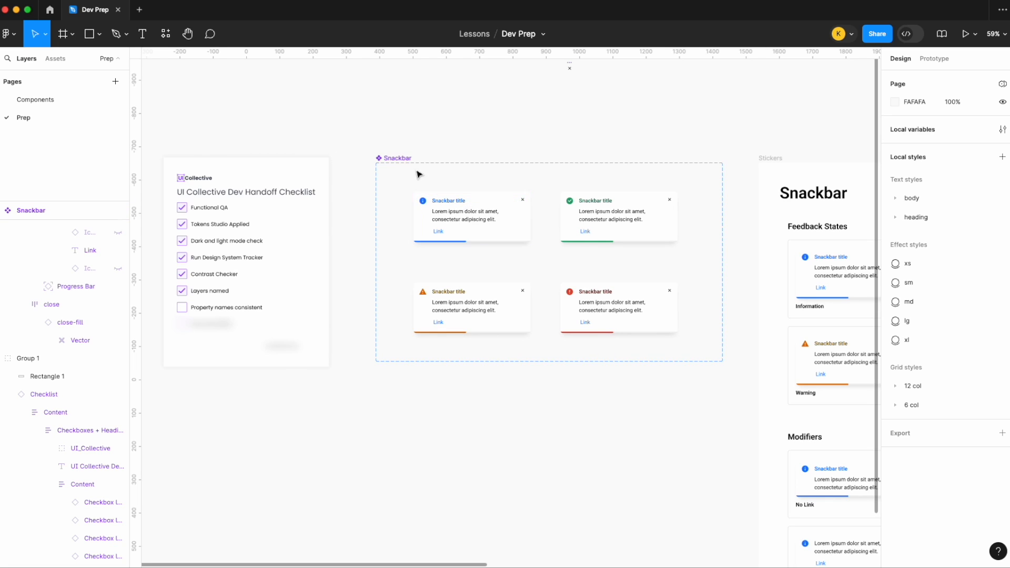
# - Capitalize the Snackbar component set's variant property name as "Status"
pyautogui.click(405, 158)
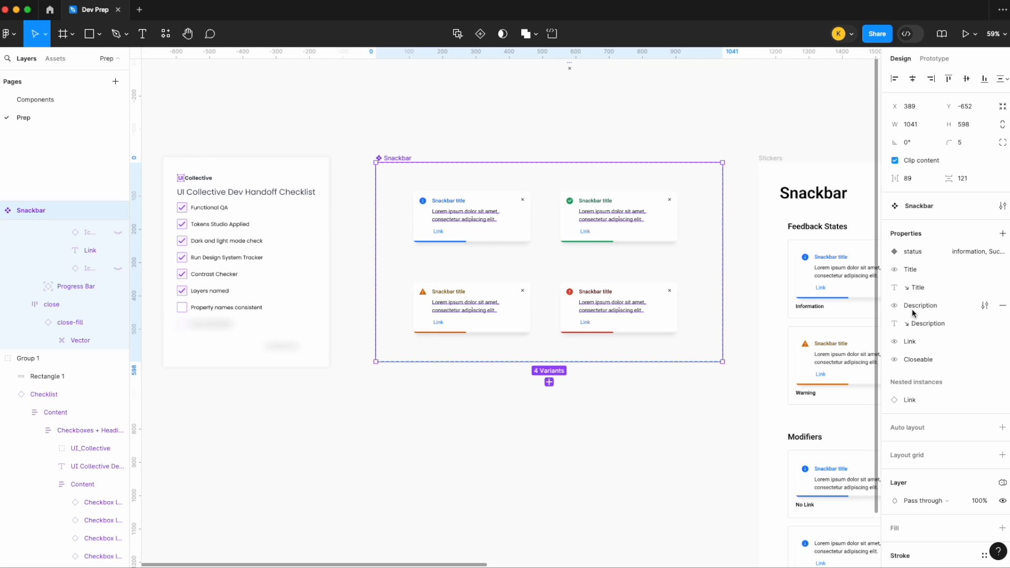
pyautogui.doubleClick(918, 254)
pyautogui.press('Left')
pyautogui.press('BackSpace')
pyautogui.write('S')
pyautogui.press('Return')
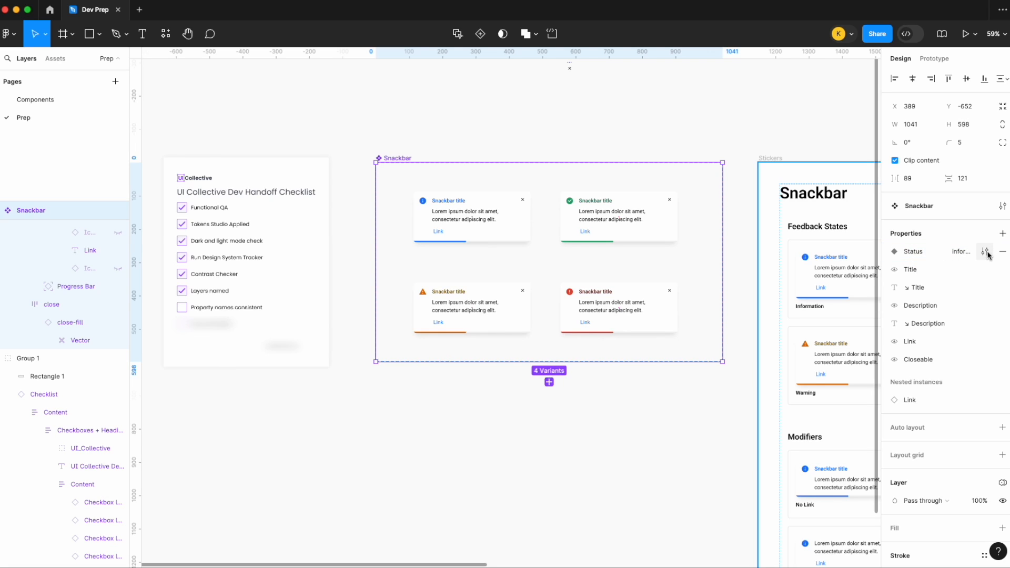
# - Change the Status property's Success and Warning values to lowercase "success" and "warning"
pyautogui.click(986, 252)
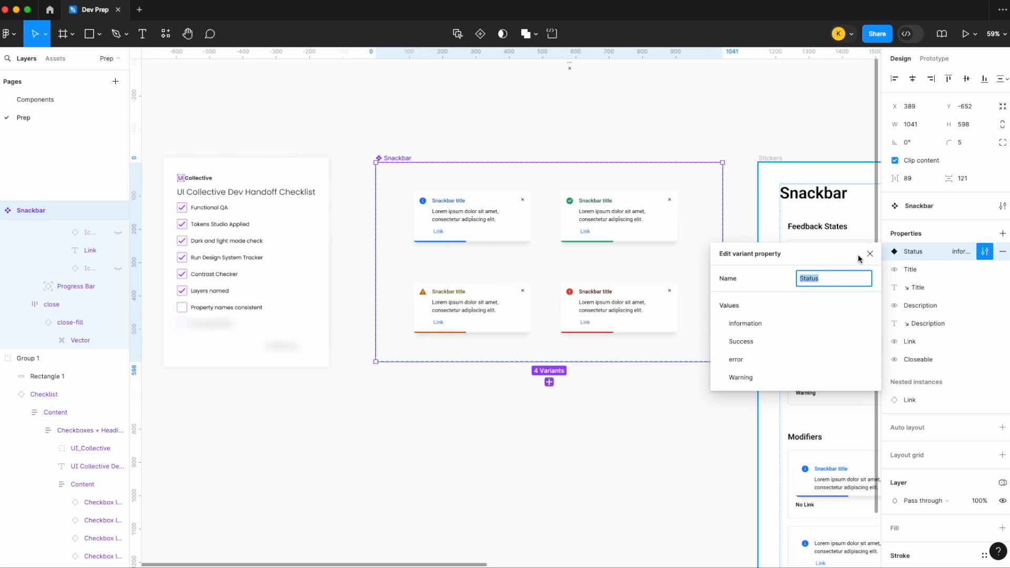
pyautogui.click(732, 340)
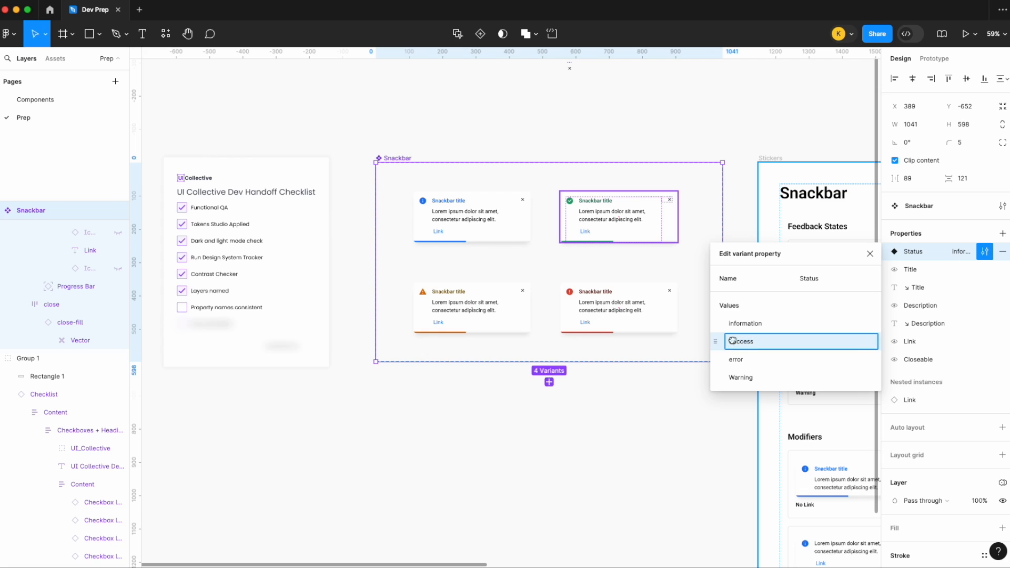
pyautogui.press('BackSpace')
pyautogui.write('s')
pyautogui.doubleClick(735, 377)
pyautogui.click(735, 378)
pyautogui.press('BackSpace')
pyautogui.write('w')
pyautogui.press('Return')
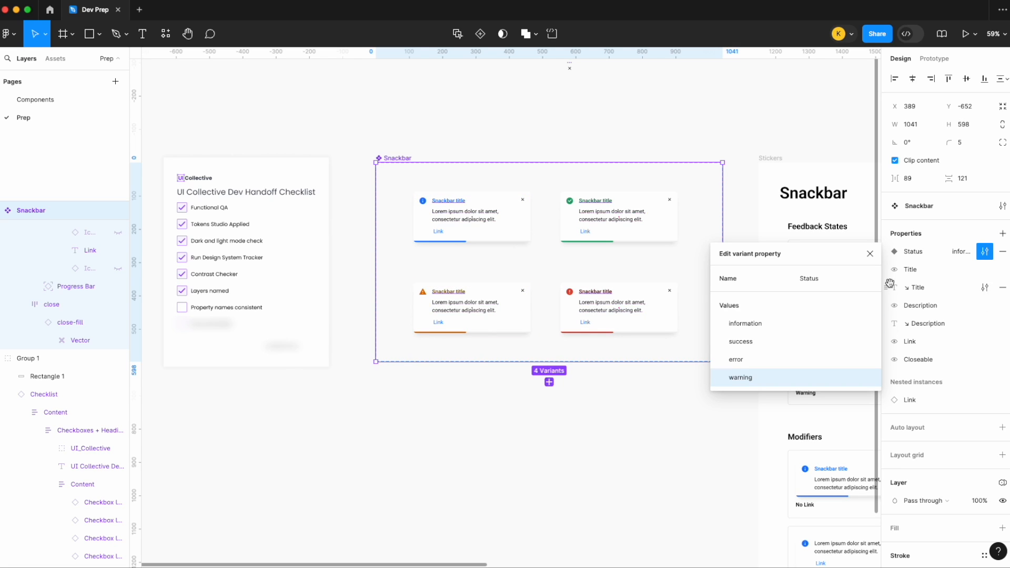
pyautogui.click(870, 254)
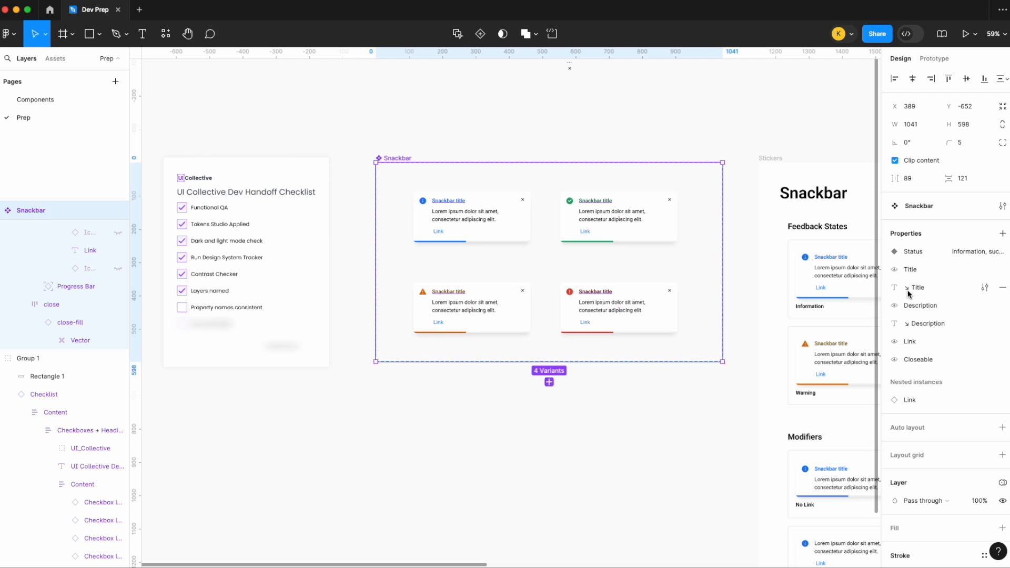
# - Mark the Property names consistent item in the handoff checklist as Selected
pyautogui.click(637, 424)
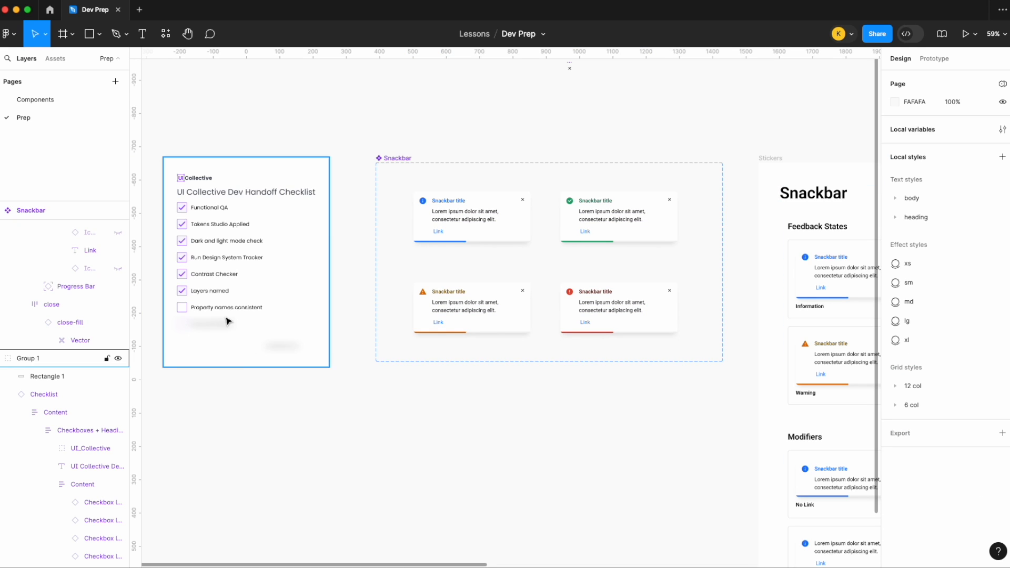
pyautogui.keyDown('ctrl'); pyautogui.scroll(5, 227, 318); pyautogui.keyUp('ctrl')
pyautogui.click(324, 293)
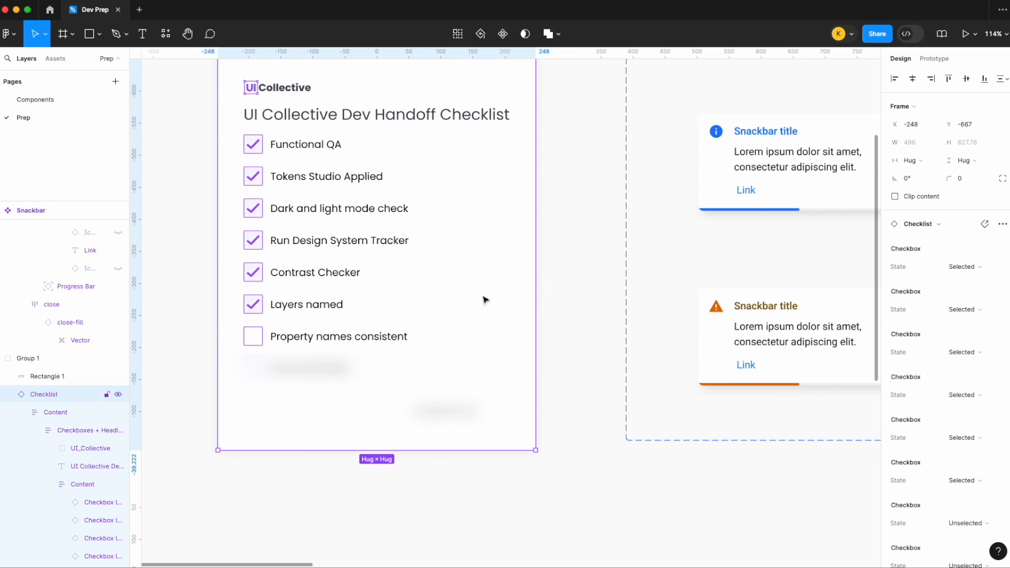
pyautogui.scroll(-4, 970, 421)
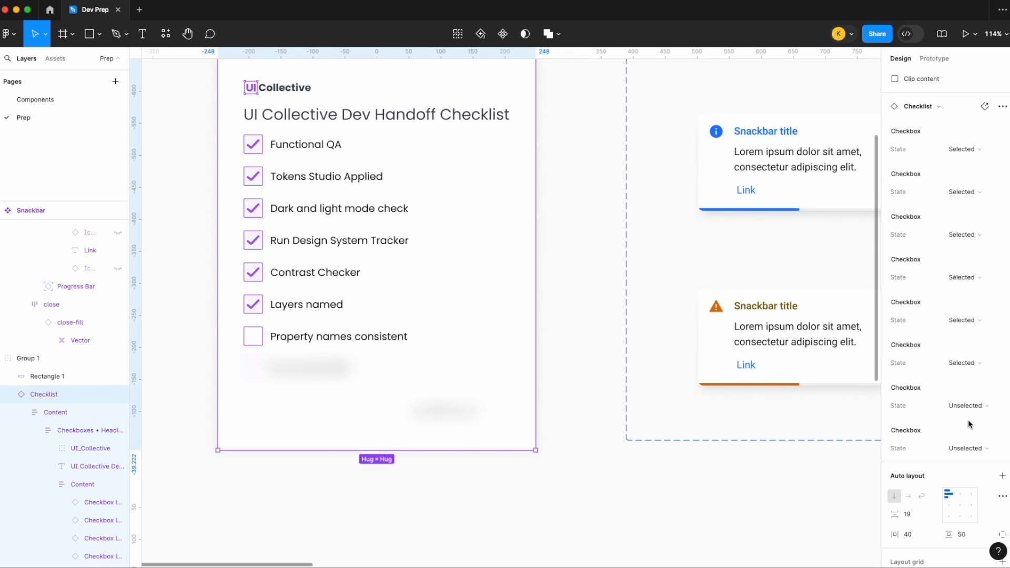
pyautogui.click(969, 406)
pyautogui.click(945, 393)
pyautogui.click(636, 483)
# - Read through the Snackbar documentation card, covering its status, usage guidelines and accessibility considerations
pyautogui.scroll(-10, 678, 359)
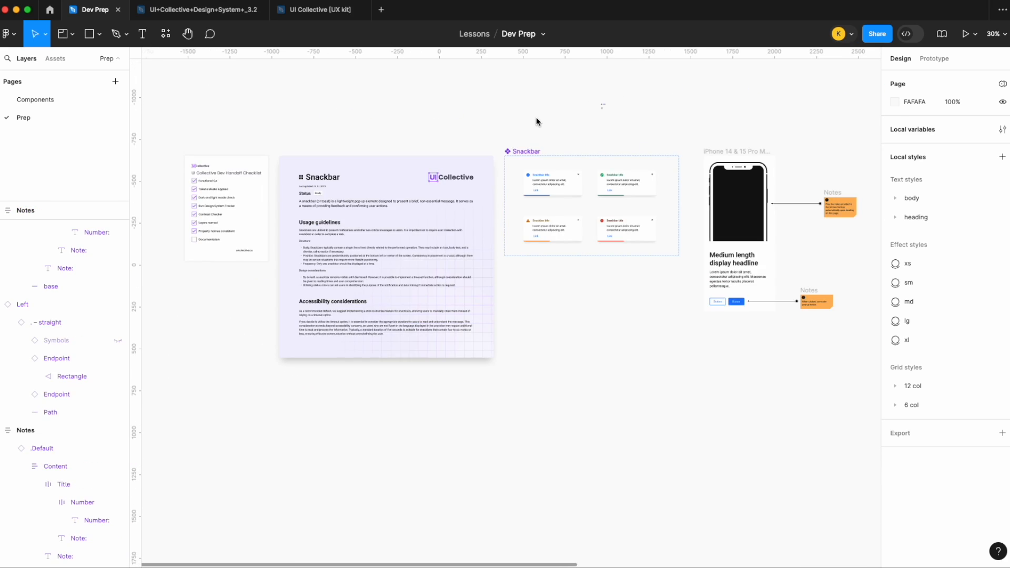
pyautogui.hscroll(2, 519, 106)
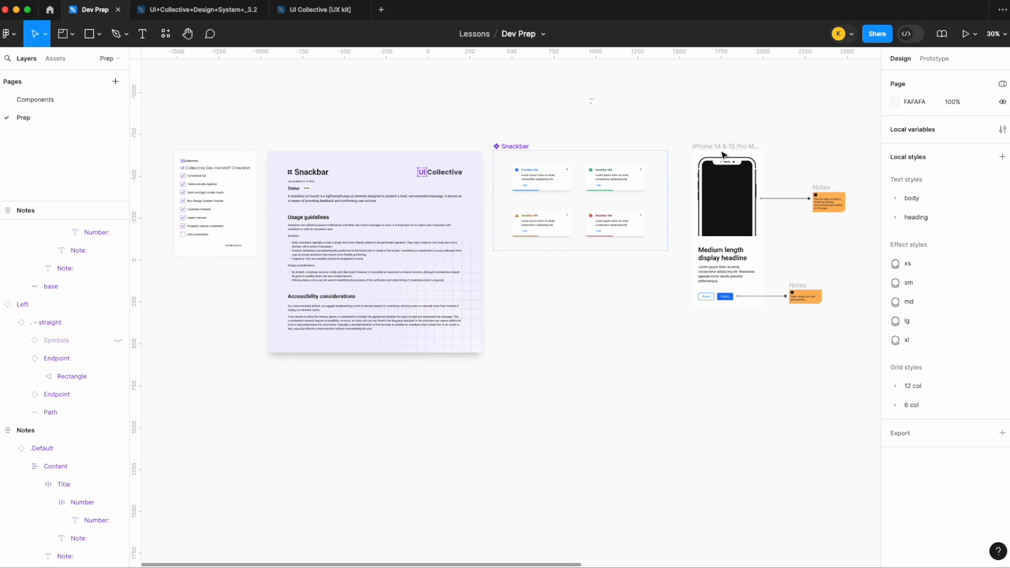
pyautogui.scroll(5, 361, 189)
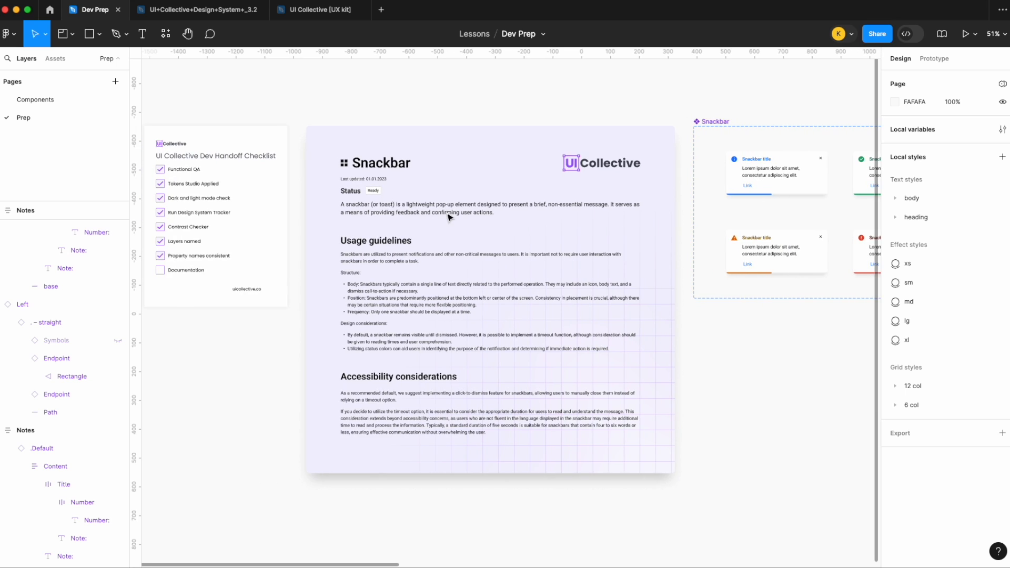
pyautogui.scroll(5, 473, 203)
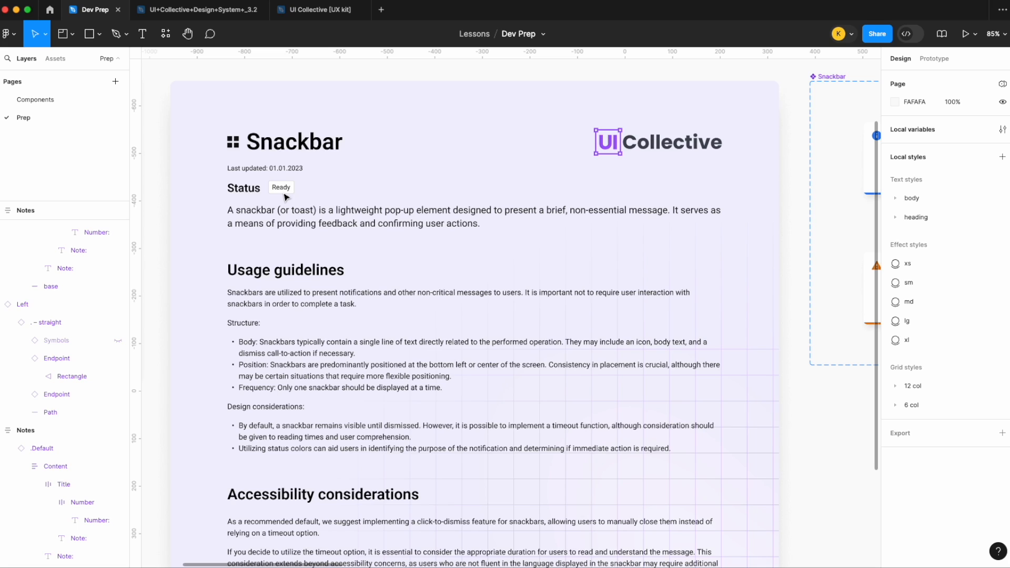
pyautogui.scroll(-1, 372, 272)
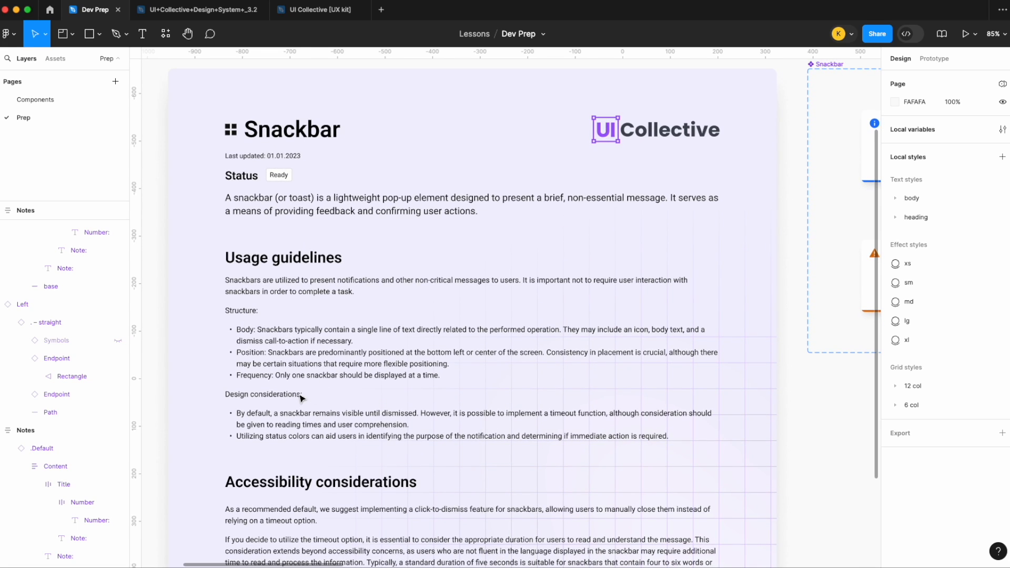
pyautogui.scroll(-5, 301, 398)
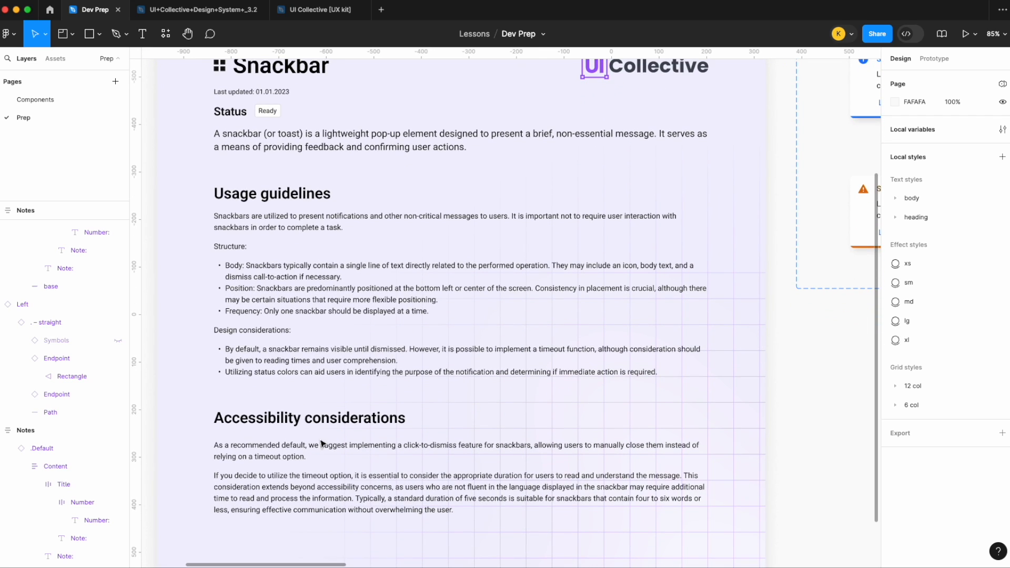
pyautogui.scroll(-3, 322, 443)
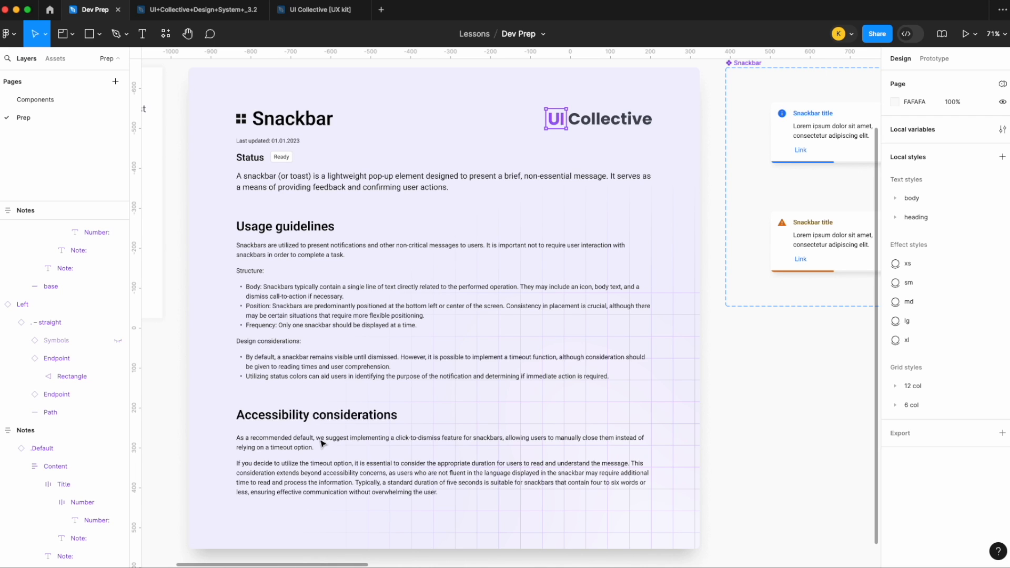
pyautogui.scroll(-8, 322, 444)
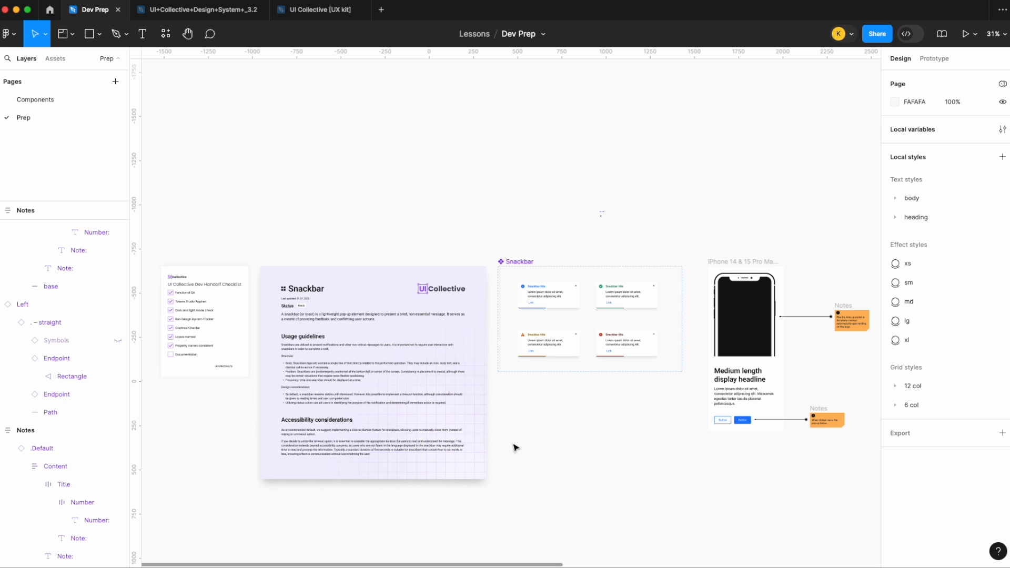
# - Examine the numbered developer notes attached to the iPhone mockup's phone image and button
pyautogui.hscroll(6, 513, 448)
pyautogui.scroll(-2, 514, 447)
pyautogui.scroll(5, 726, 307)
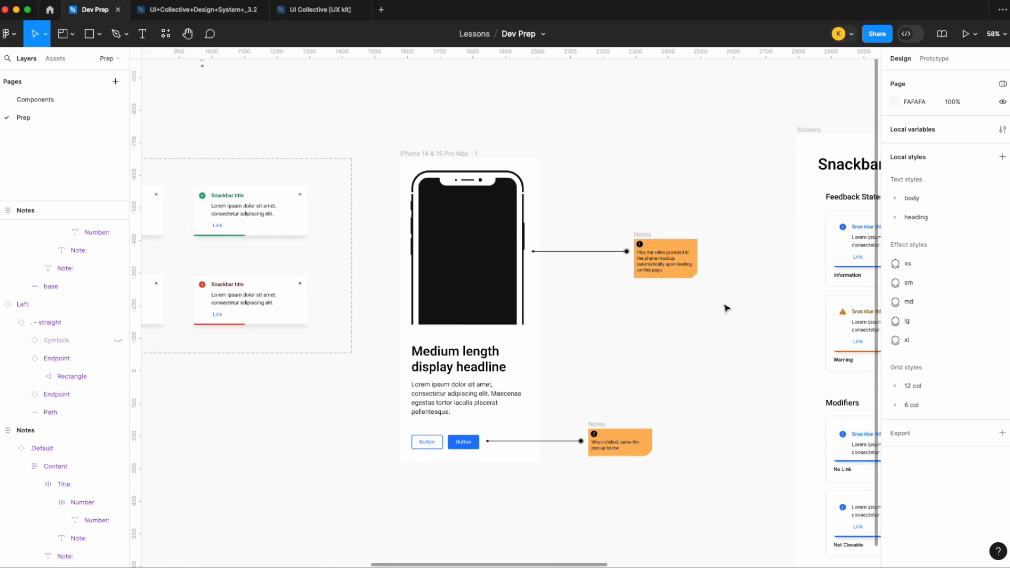
pyautogui.click(672, 210)
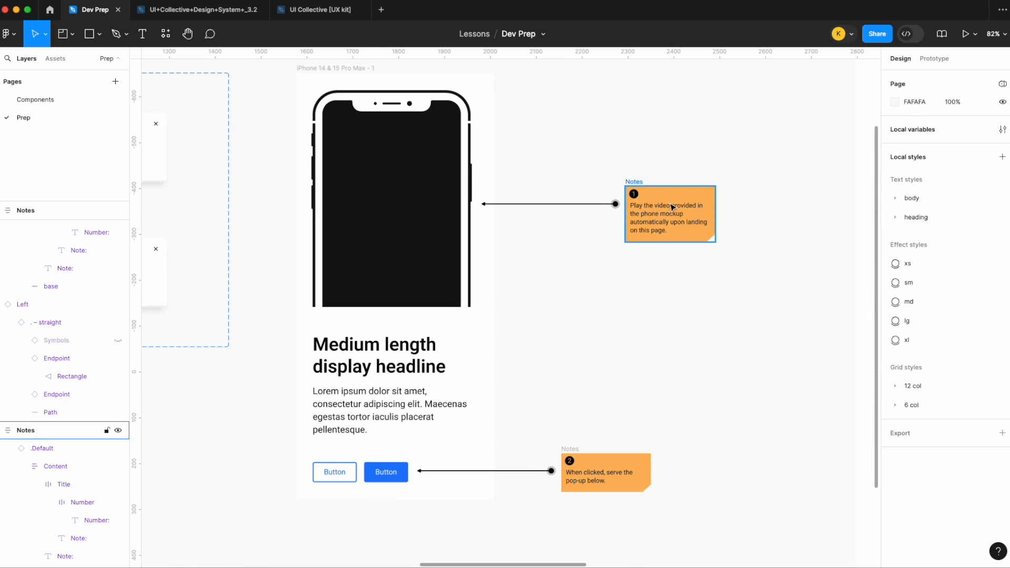
# - Reread the notes on autoplaying the phone video and serving the button's pop-up, and survey the surrounding Snackbar artwork
pyautogui.scroll(2, 692, 193)
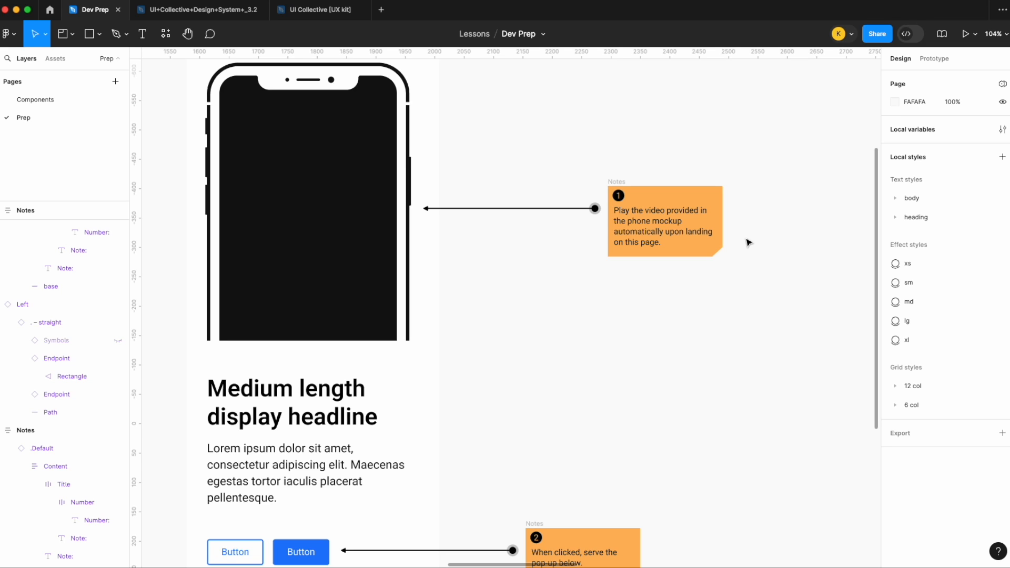
pyautogui.scroll(-4, 748, 242)
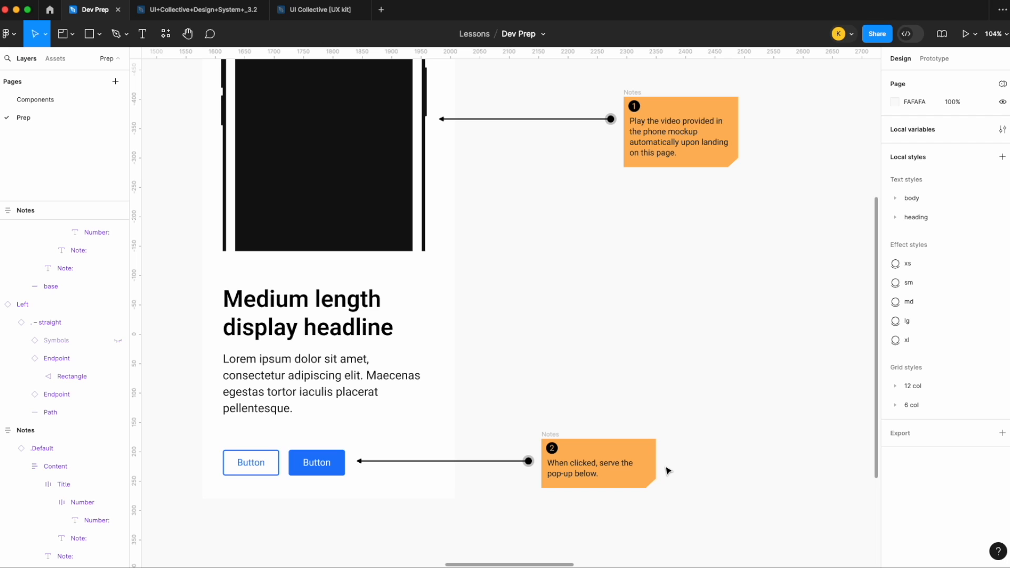
pyautogui.scroll(2, 672, 463)
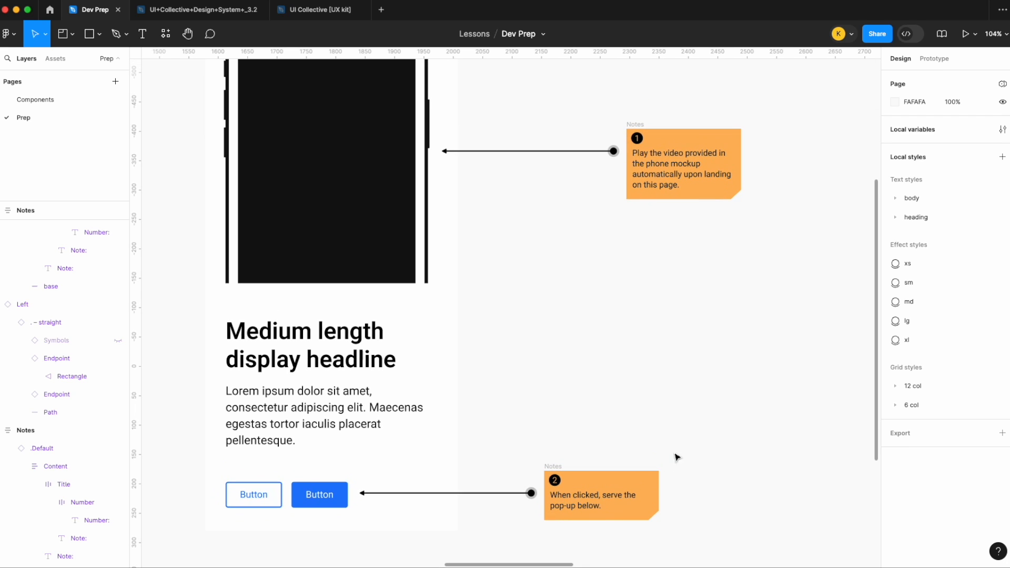
pyautogui.scroll(-3, 692, 437)
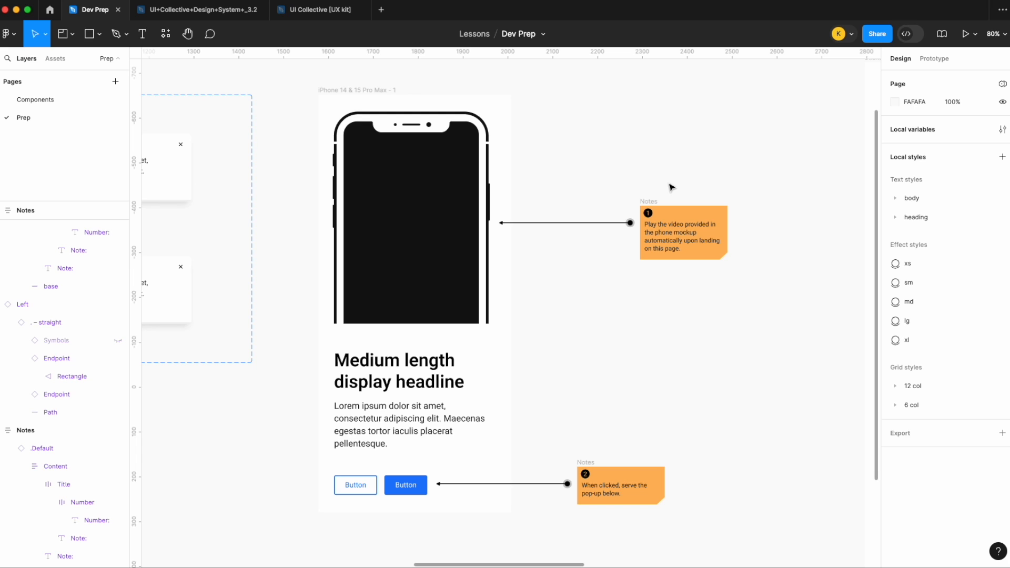
pyautogui.scroll(-6, 671, 189)
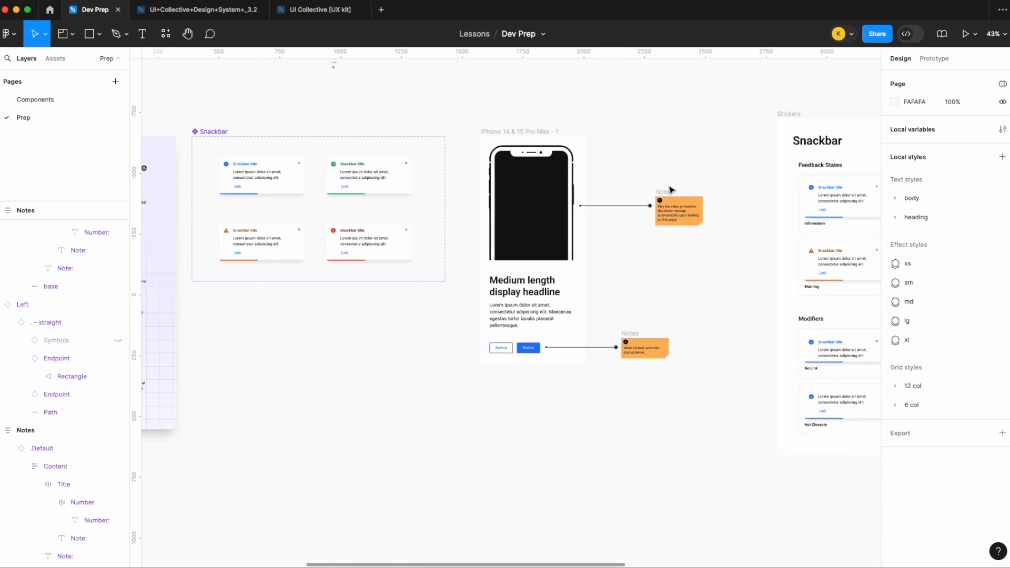
pyautogui.scroll(-2, 715, 107)
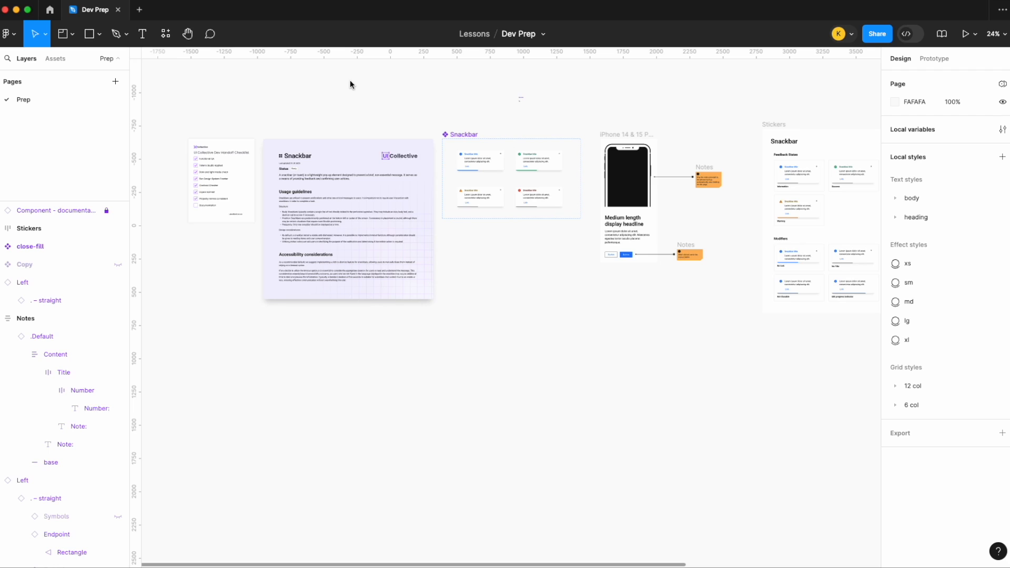
# - Add a new page to the file and name it "Design System"
pyautogui.click(115, 82)
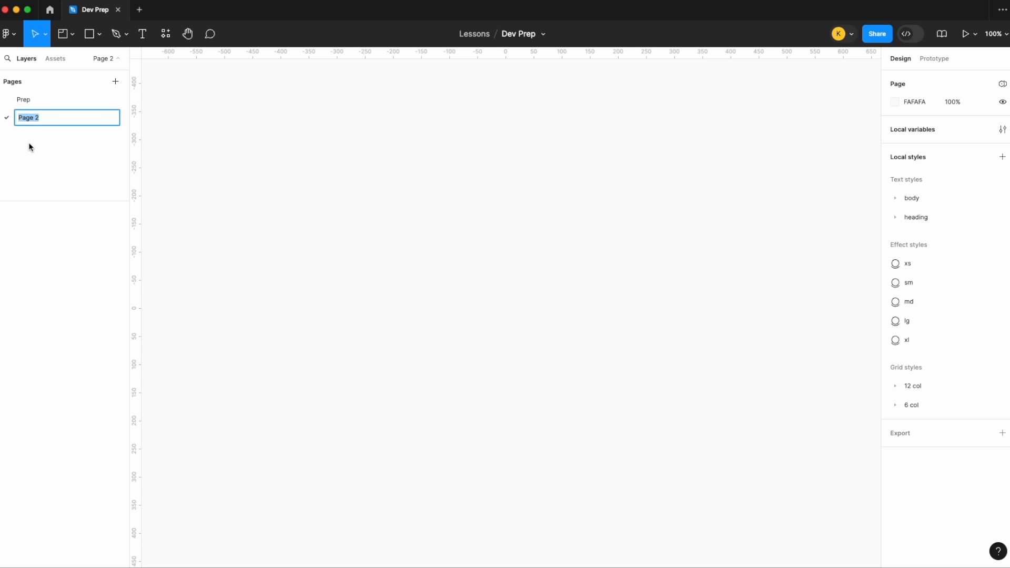
pyautogui.write('Design System')
pyautogui.press('Return')
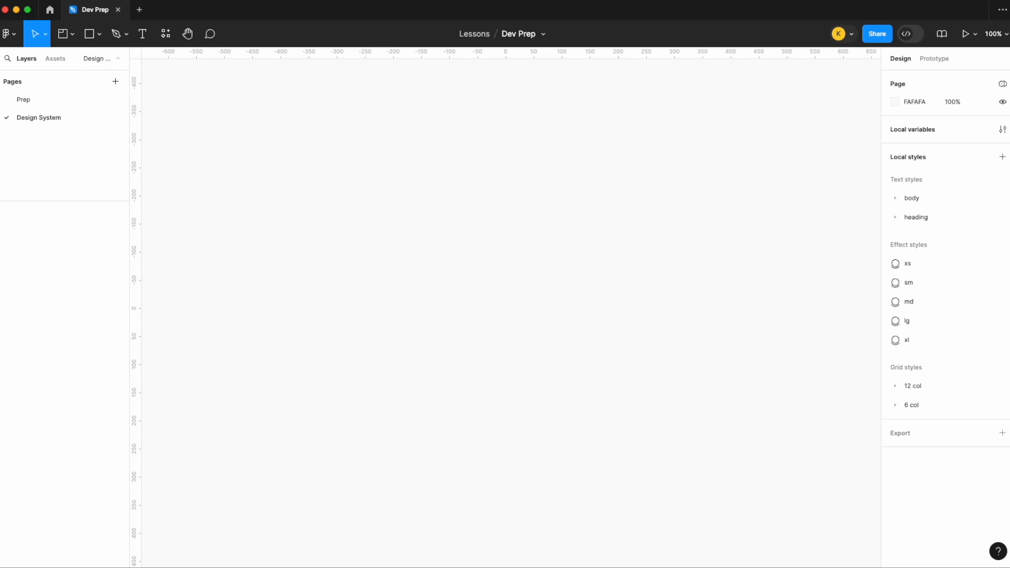
# - Add another page named "Snackbar" beneath Design System, with a down-right arrow (↘) symbol in front of the name
pyautogui.click(116, 81)
pyautogui.write('Snackbar')
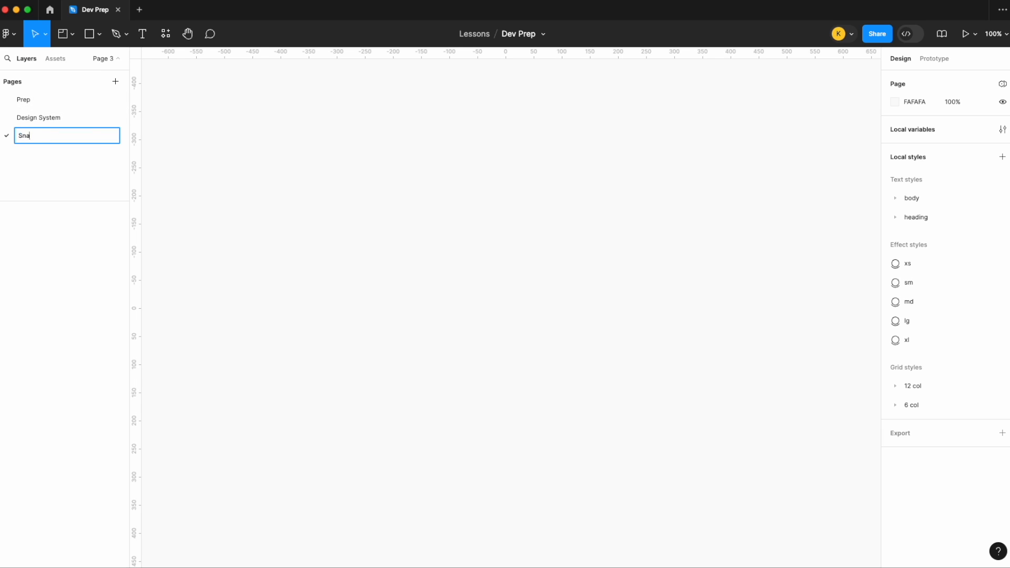
pyautogui.press('Left')
pyautogui.press('Left')
pyautogui.press('Left')
pyautogui.click(78, 0)
pyautogui.click(131, 337)
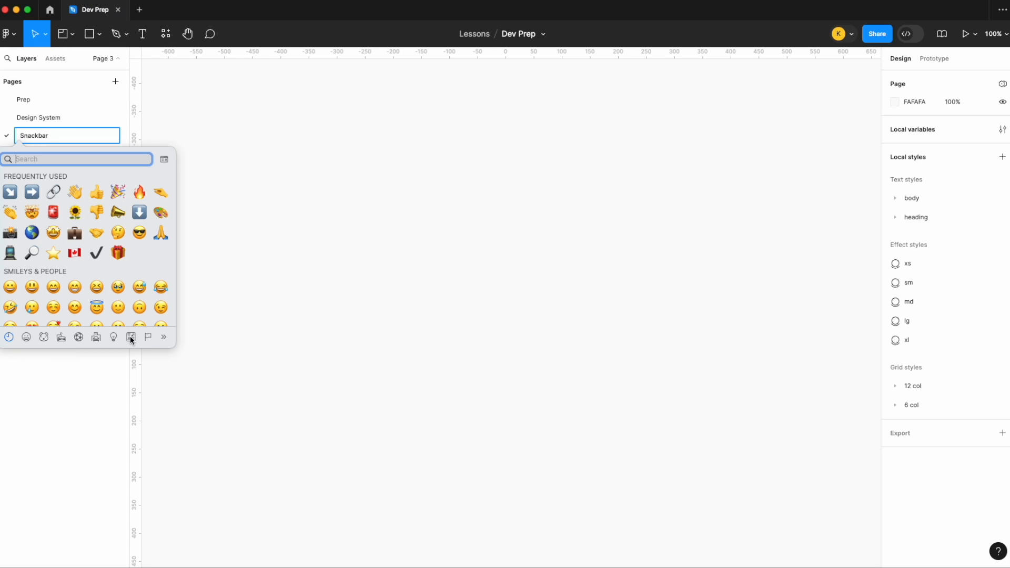
pyautogui.click(107, 163)
pyautogui.write('arrow')
pyautogui.click(138, 264)
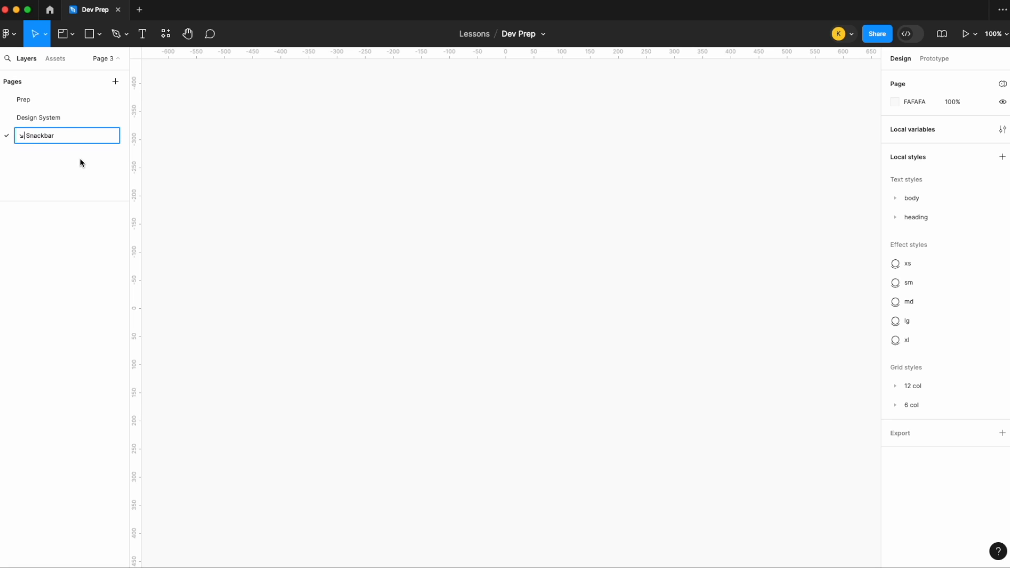
pyautogui.click(70, 124)
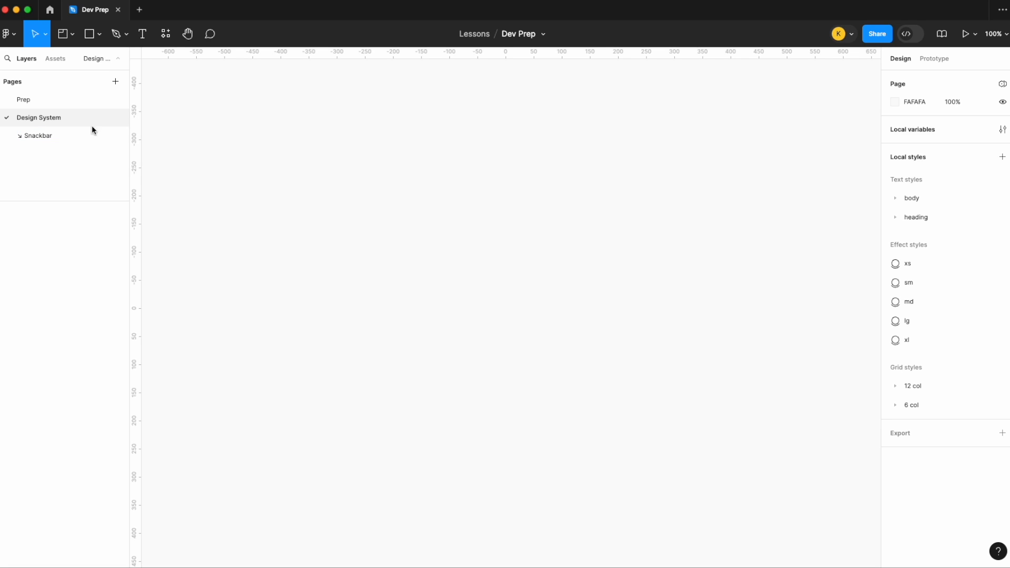
# - Place the Prep page's handoff checklist, documentation card, Snackbar component set and Stickers frame together on the ↘ Snackbar page
pyautogui.click(52, 100)
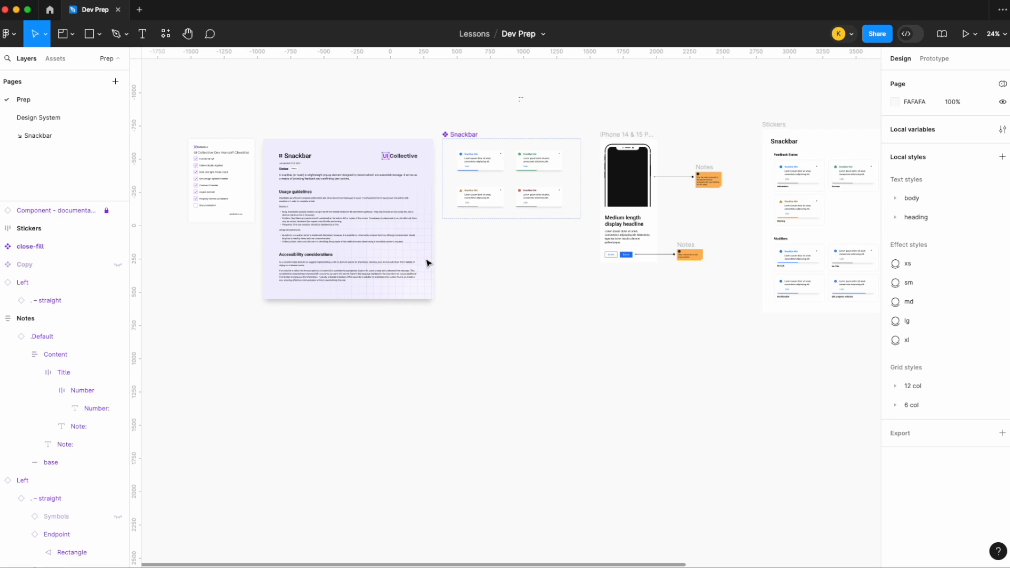
pyautogui.hscroll(1, 450, 258)
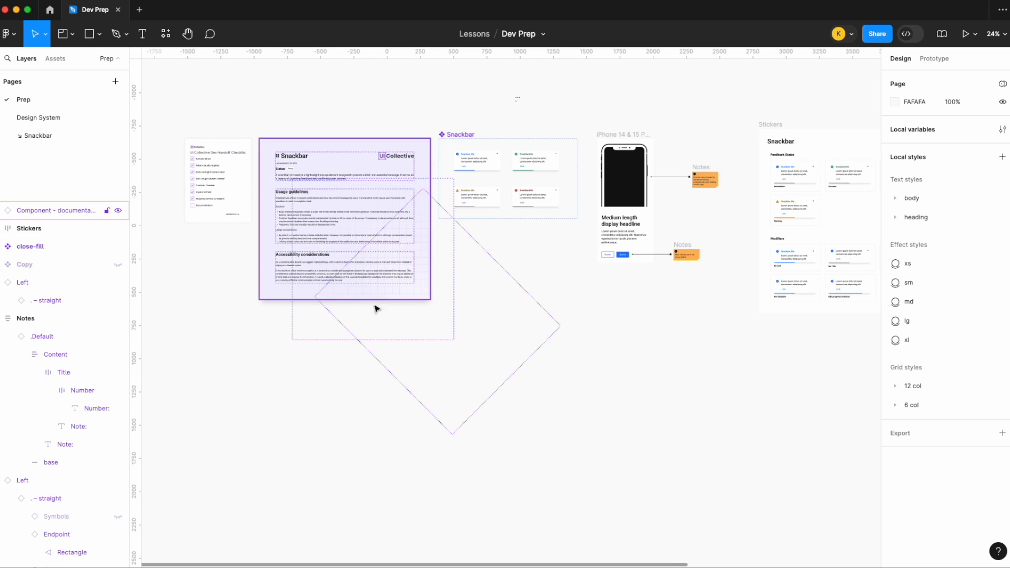
pyautogui.click(217, 153)
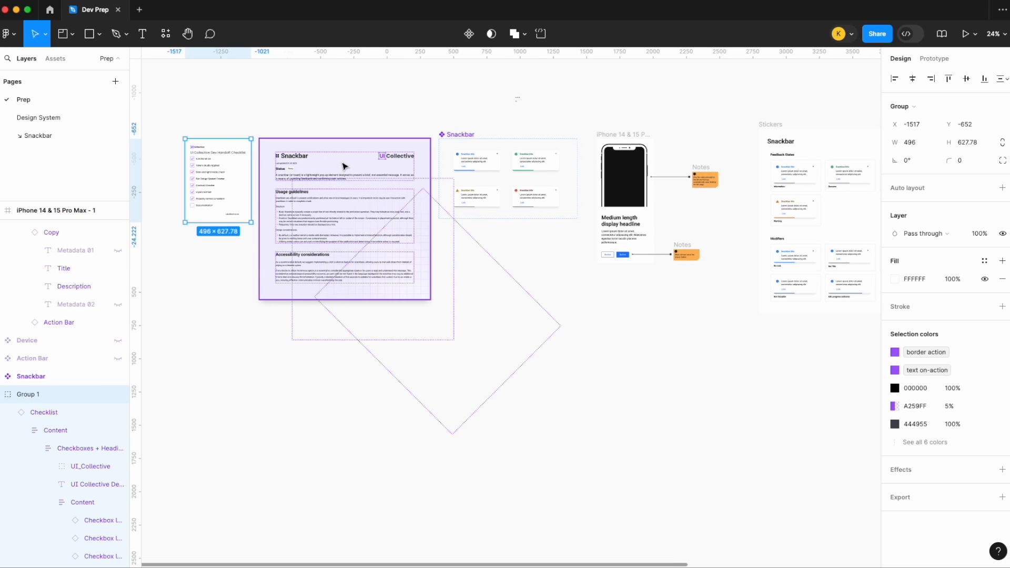
pyautogui.keyDown('shift'); pyautogui.click(350, 165); pyautogui.keyUp('shift')
pyautogui.hscroll(2, 349, 165)
pyautogui.keyDown('shift'); pyautogui.click(386, 138); pyautogui.keyUp('shift')
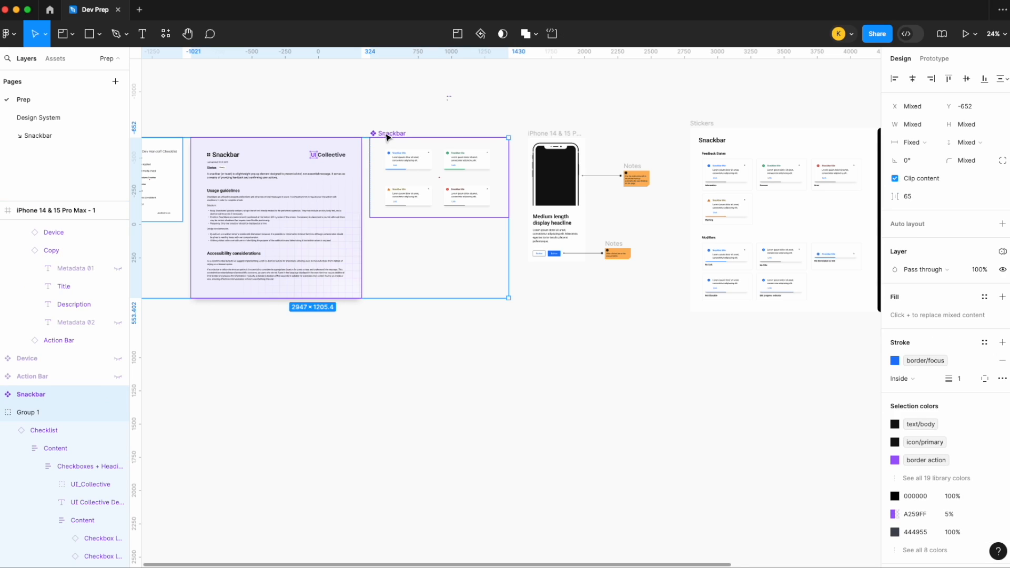
pyautogui.hscroll(2, 383, 134)
pyautogui.keyDown('shift'); pyautogui.click(652, 122); pyautogui.keyUp('shift')
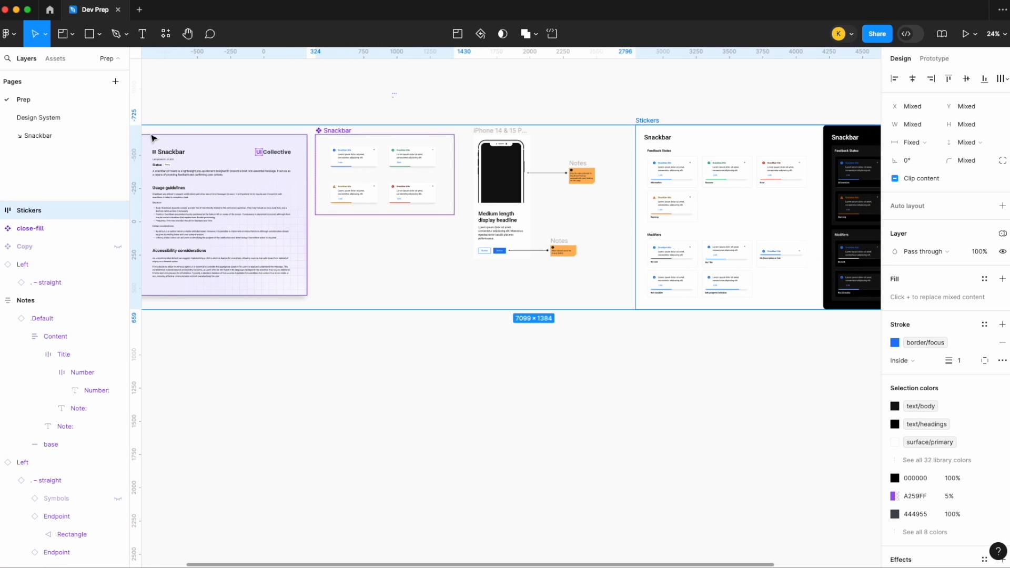
pyautogui.click(65, 135)
pyautogui.hotkey('ctrl', 'v')
pyautogui.press('Escape')
# - Arrange the pasted items in one row, ordered checklist, documentation card, Stickers and Snackbar component set
pyautogui.hscroll(-2, 547, 175)
pyautogui.moveTo(429, 234); pyautogui.dragTo(489, 411)
pyautogui.moveTo(666, 225); pyautogui.dragTo(423, 234)
pyautogui.moveTo(430, 406); pyautogui.dragTo(709, 235)
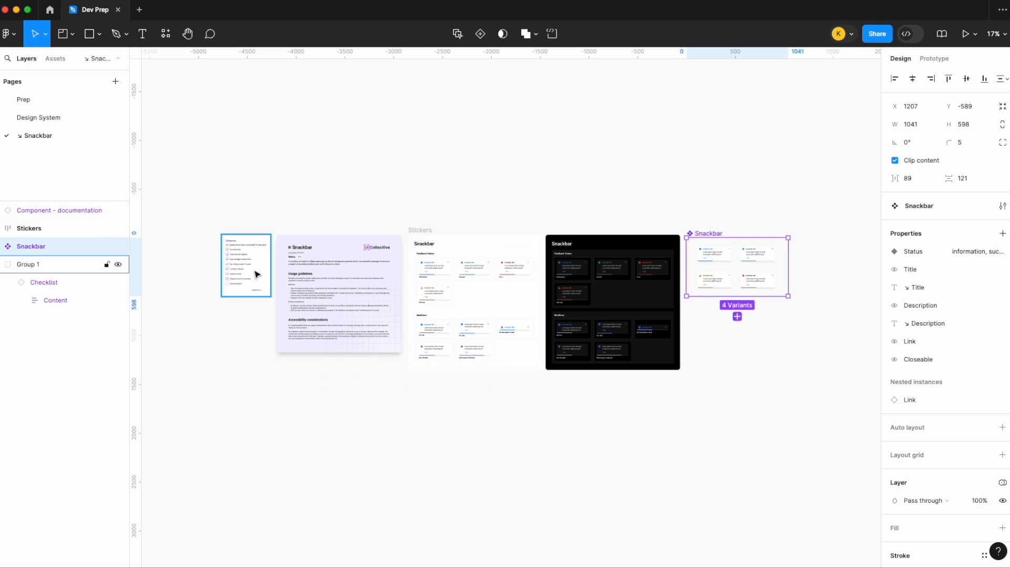
pyautogui.click(223, 216)
# - Mark the Documentation item in the handoff checklist as Selected
pyautogui.scroll(5, 230, 247)
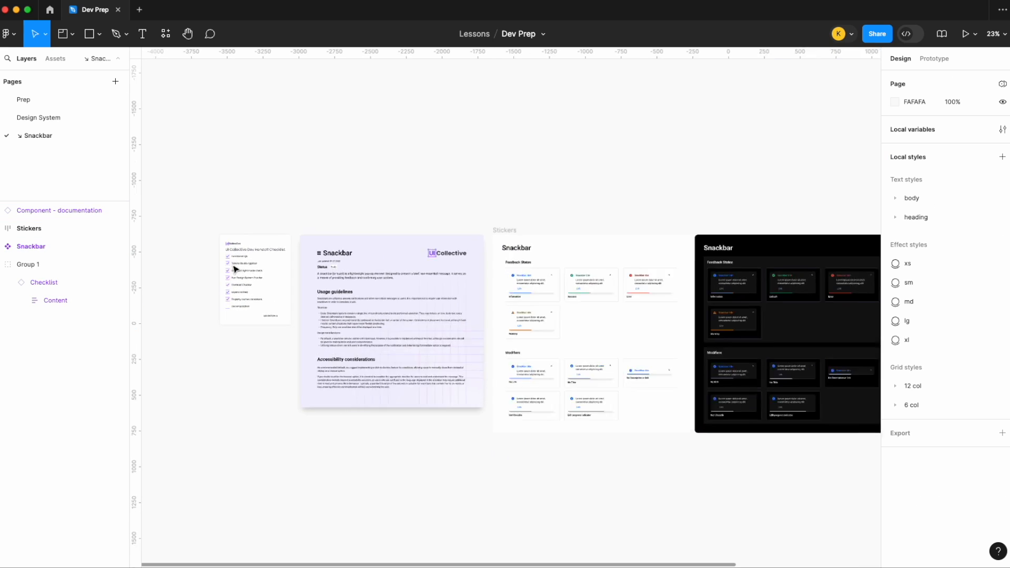
pyautogui.doubleClick(244, 332)
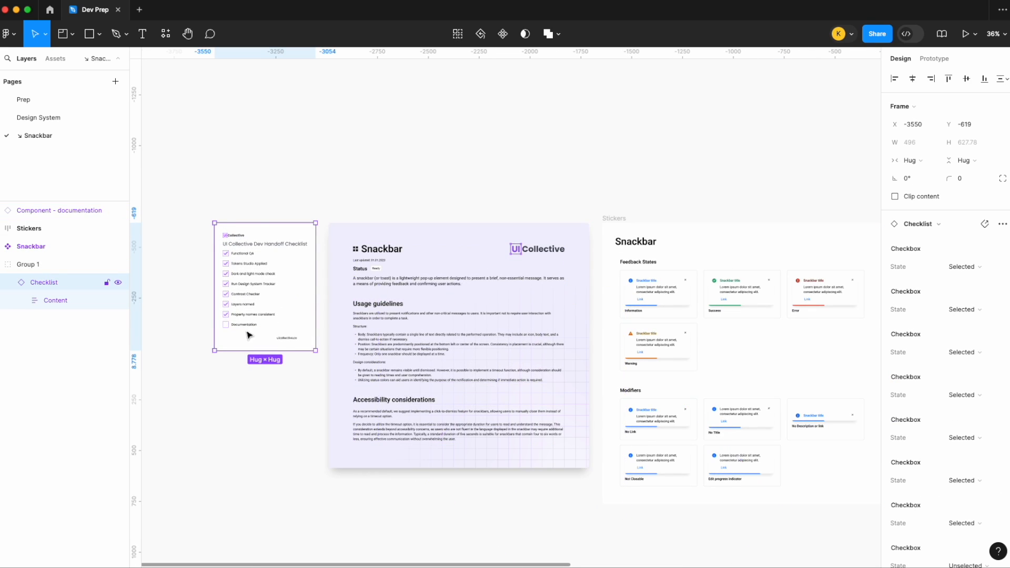
pyautogui.doubleClick(249, 330)
pyautogui.doubleClick(249, 331)
pyautogui.click(229, 370)
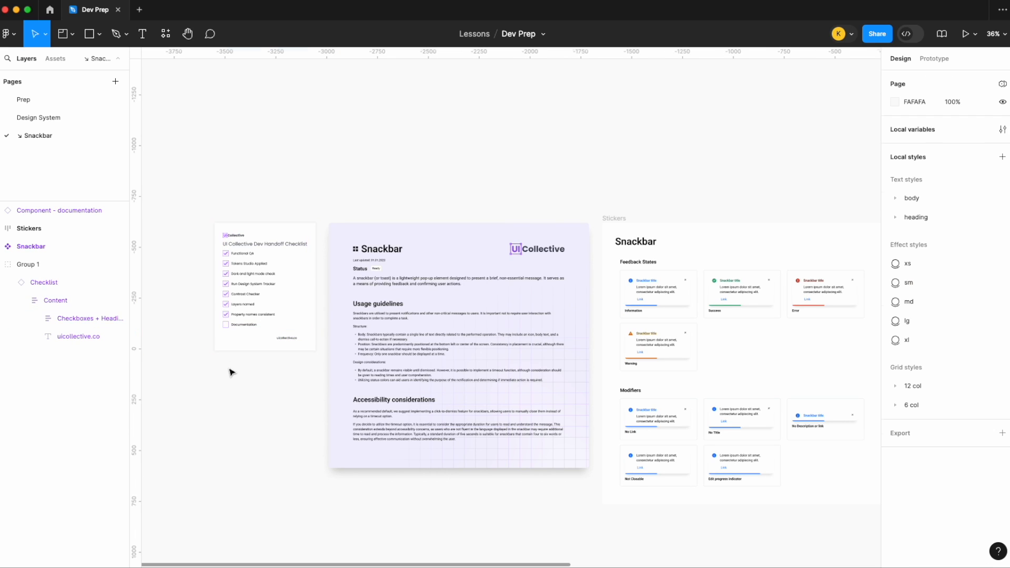
pyautogui.click(254, 234)
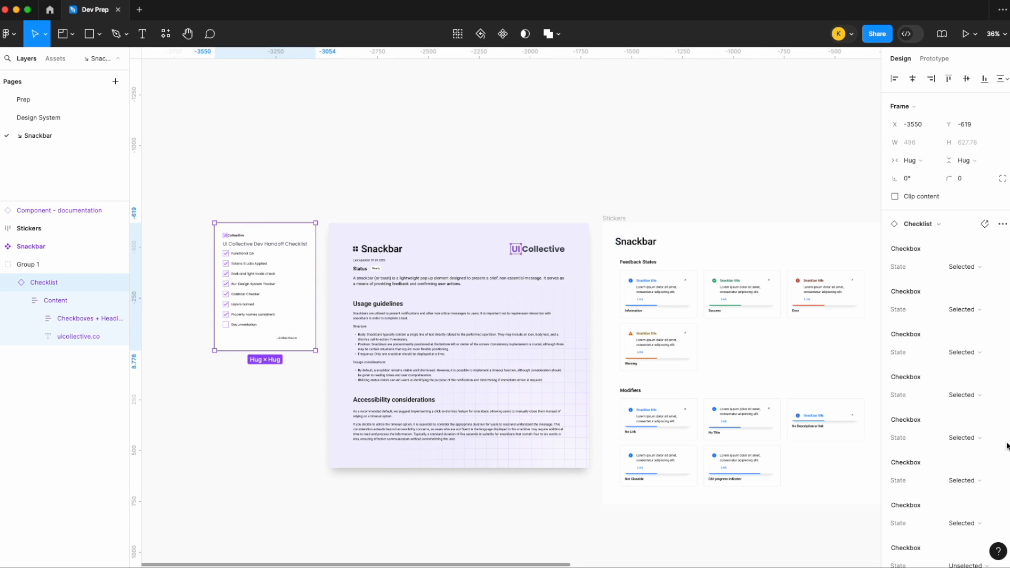
pyautogui.scroll(-2, 974, 470)
pyautogui.click(975, 469)
pyautogui.click(961, 462)
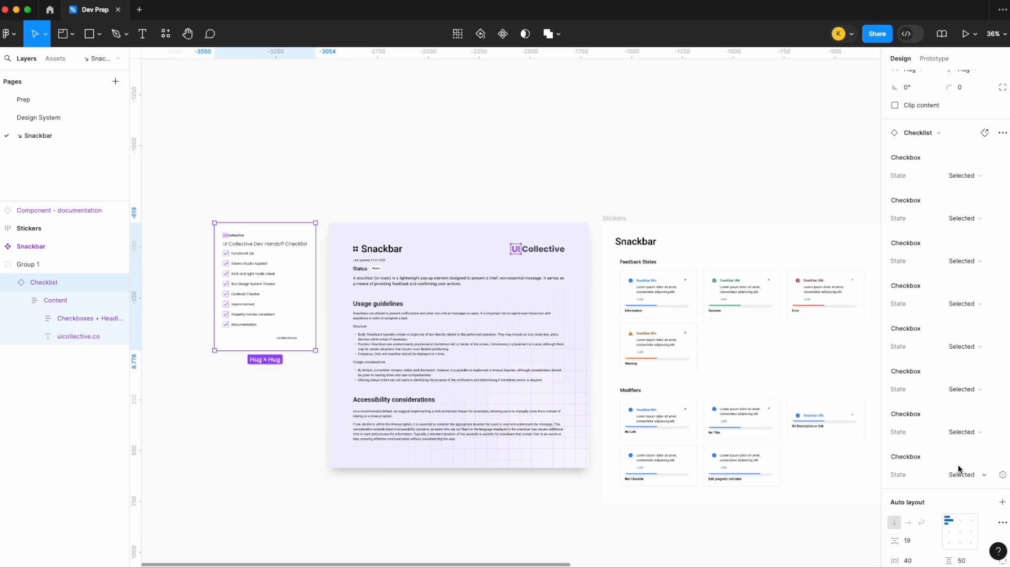
pyautogui.click(568, 151)
# - Review the row on the ↘ Snackbar page from the checklist and documentation through the light and dark stickers to the component set
pyautogui.scroll(-3, 567, 152)
pyautogui.hscroll(2, 567, 151)
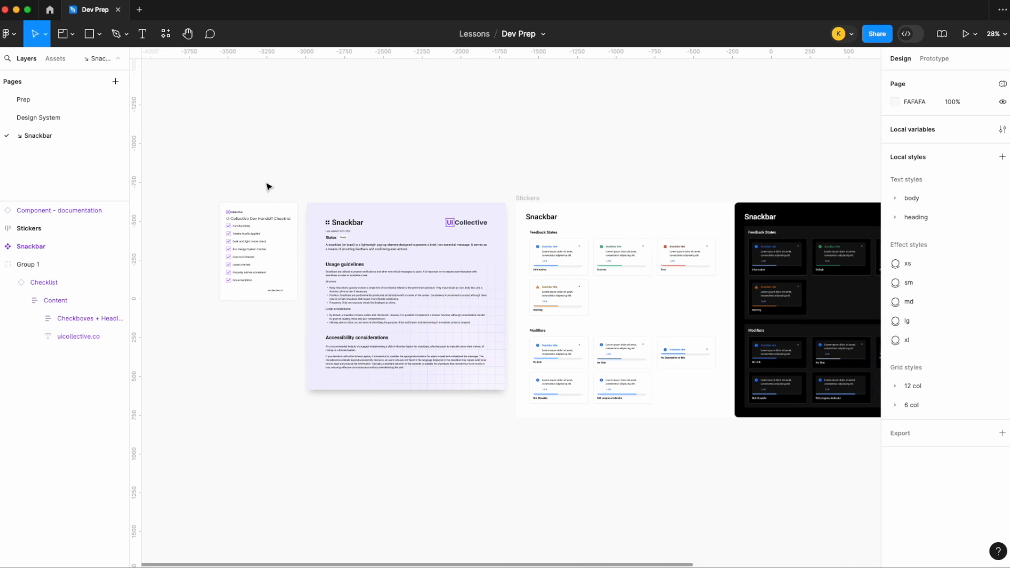
pyautogui.scroll(4, 264, 187)
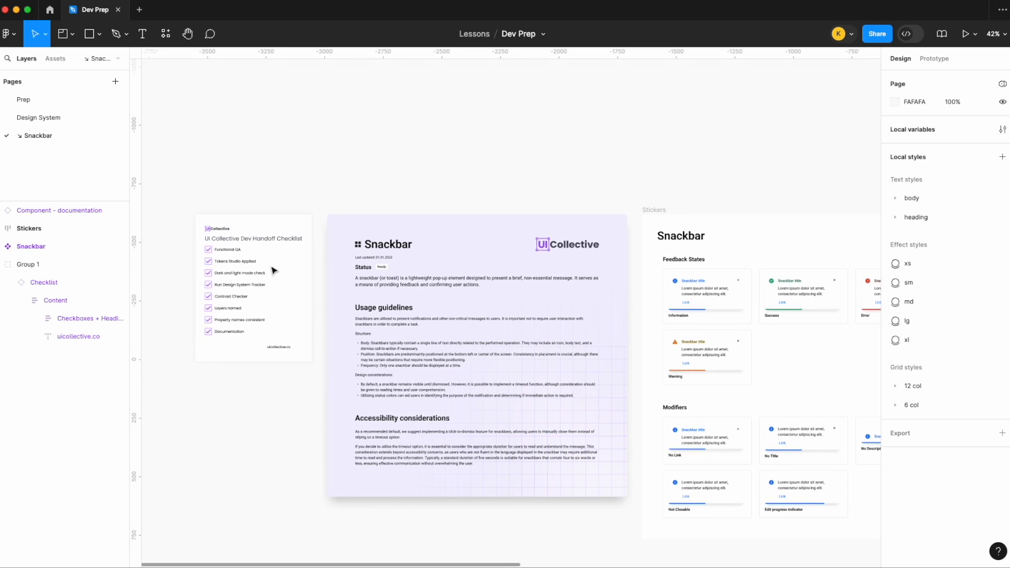
pyautogui.scroll(-1, 406, 138)
pyautogui.hscroll(2, 406, 137)
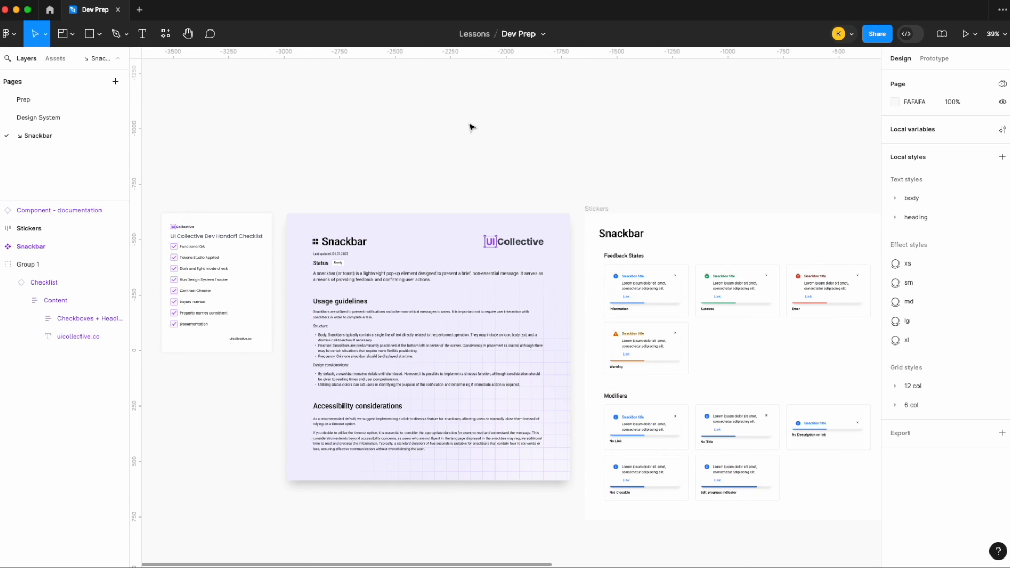
pyautogui.scroll(-3, 468, 126)
pyautogui.hscroll(3, 470, 126)
pyautogui.scroll(2, 470, 124)
pyautogui.hscroll(2, 463, 115)
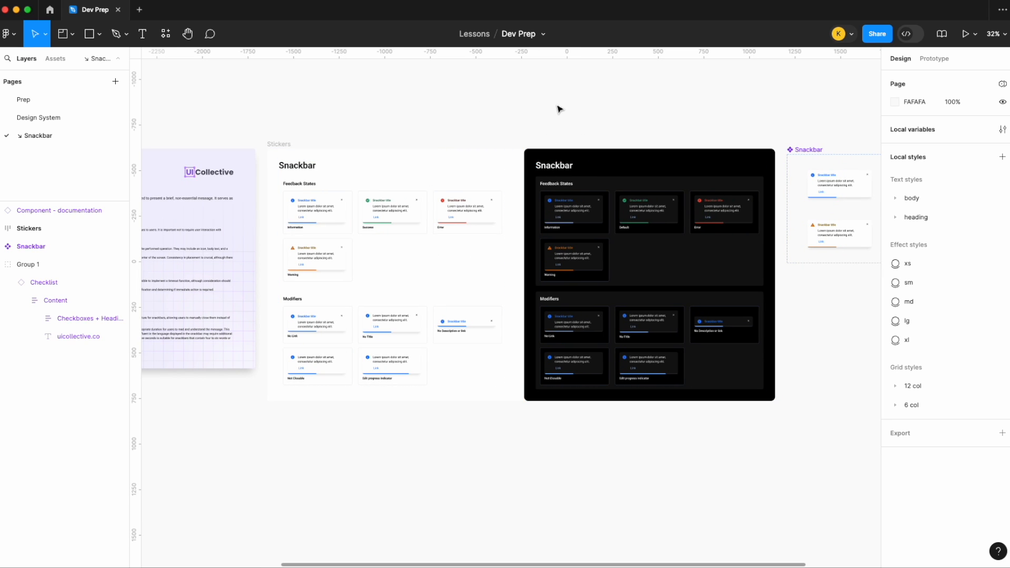
pyautogui.hscroll(5, 559, 108)
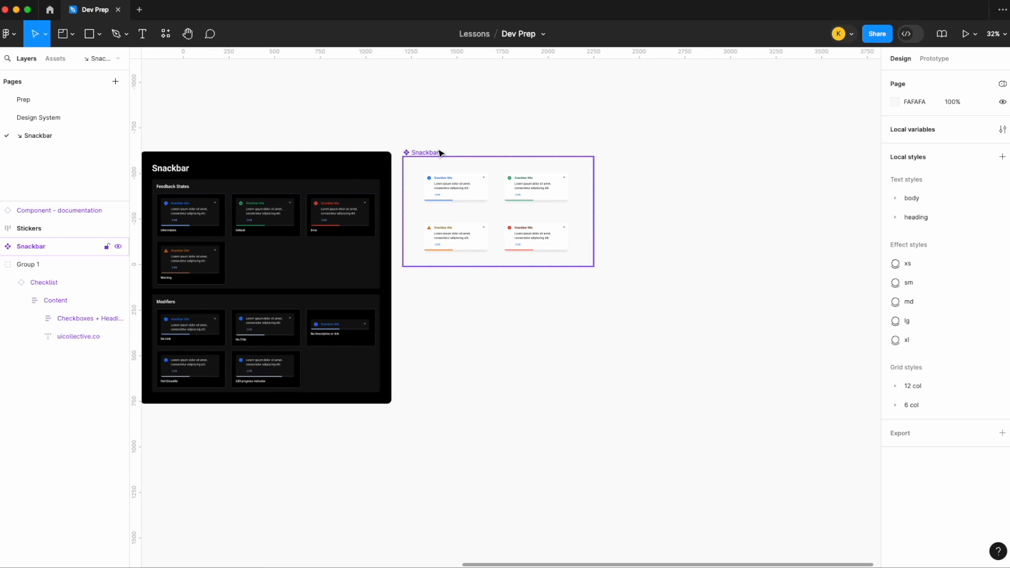
# - Enclose the Snackbar component set in a section about 1159 × 734 without fill, placed level with the dark stickers panel
pyautogui.click(73, 36)
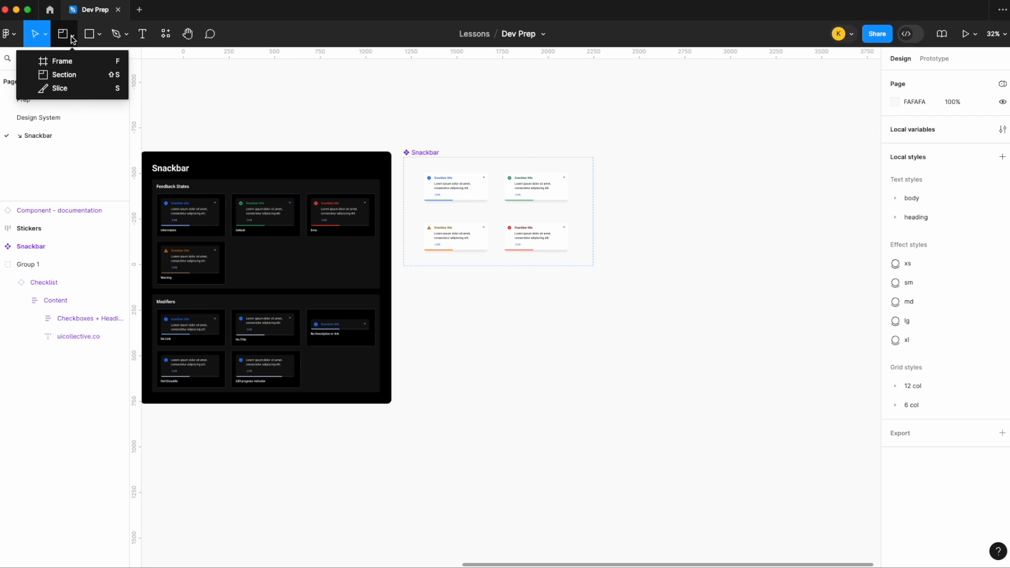
pyautogui.click(63, 75)
pyautogui.moveTo(405, 286); pyautogui.dragTo(650, 412)
pyautogui.press('Escape')
pyautogui.click(423, 156)
pyautogui.moveTo(423, 156)
pyautogui.mouseDown()
pyautogui.moveTo(446, 315)
pyautogui.moveTo(434, 299)
pyautogui.moveTo(423, 174)
pyautogui.mouseUp()
pyautogui.moveTo(644, 225); pyautogui.dragTo(610, 225)
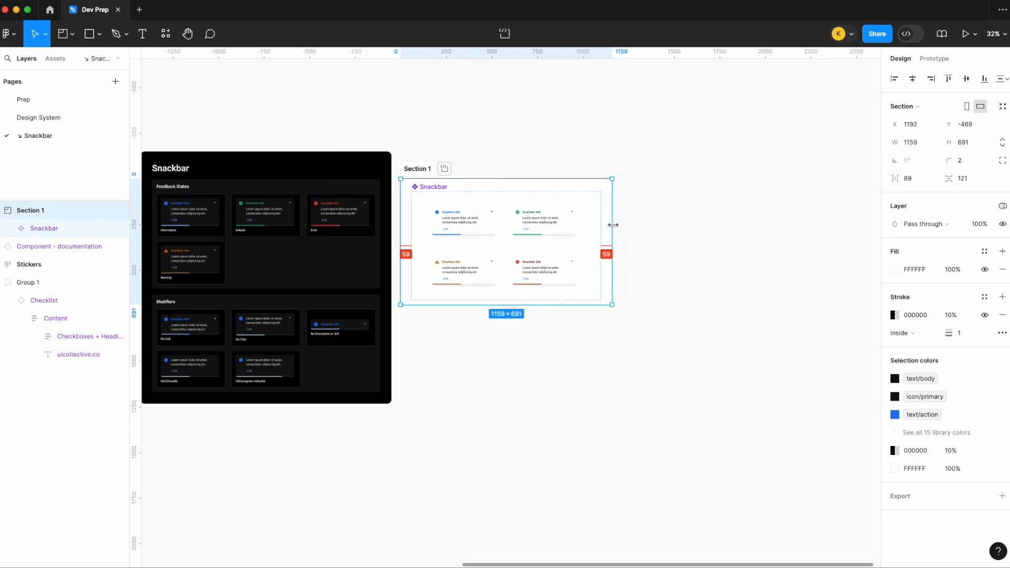
pyautogui.moveTo(603, 305); pyautogui.dragTo(603, 313)
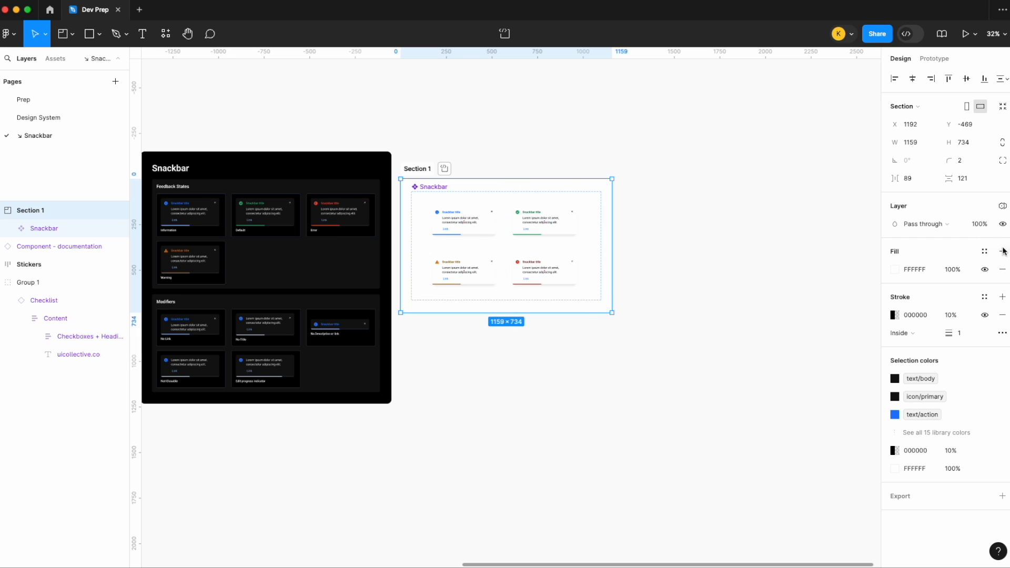
pyautogui.click(1002, 270)
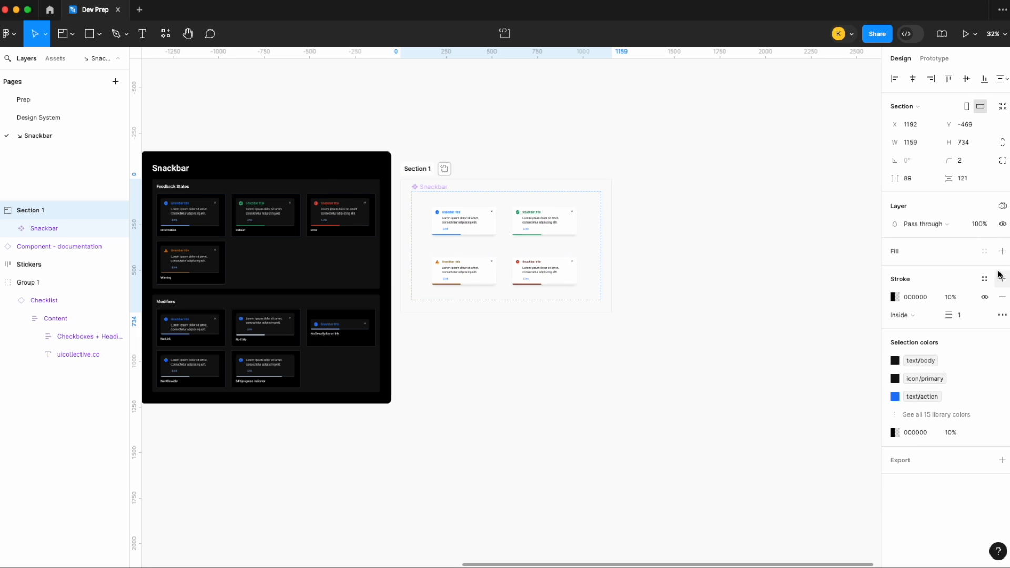
pyautogui.moveTo(422, 163); pyautogui.dragTo(422, 144)
# - Rename the section around the component set as "Snackbar" and mark it as ready for dev
pyautogui.doubleClick(417, 150)
pyautogui.write('Snackbar')
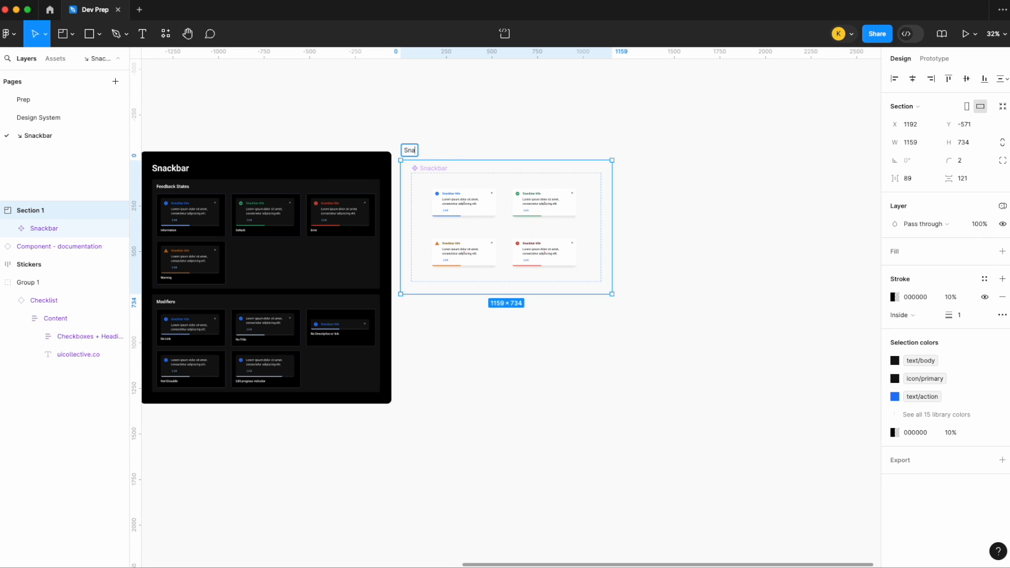
pyautogui.press('Return')
pyautogui.click(443, 150)
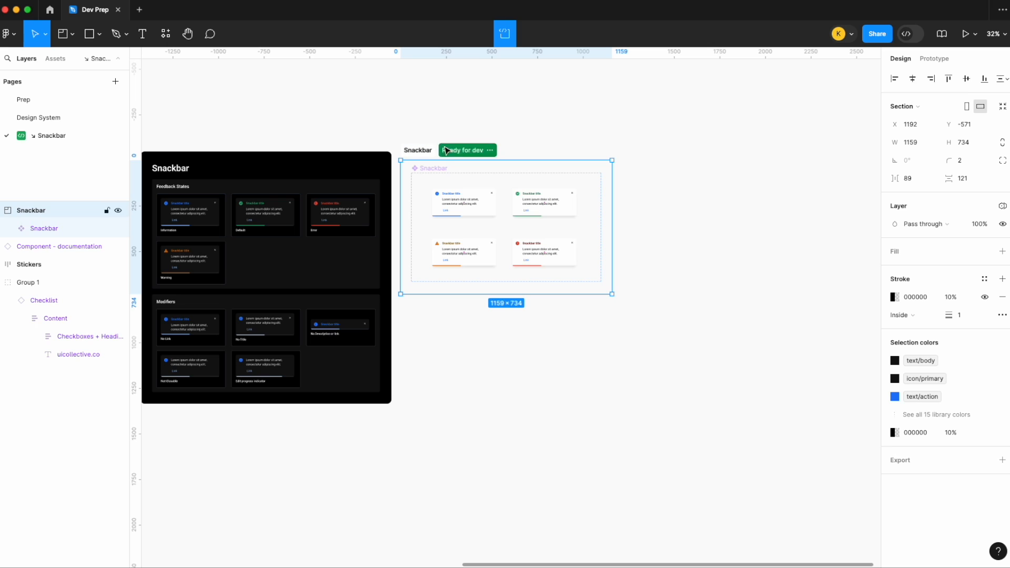
pyautogui.click(537, 126)
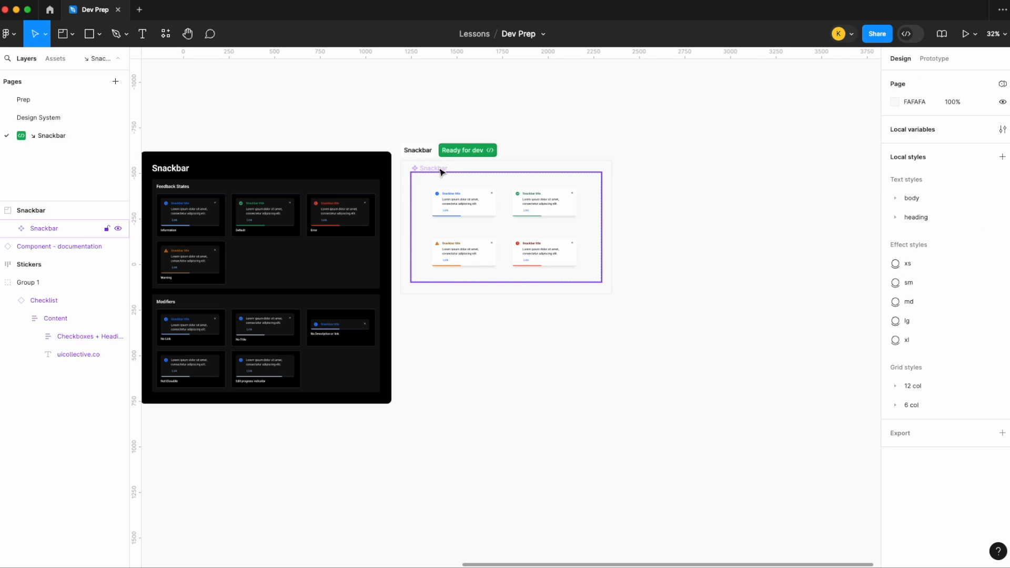
# - Take the Snackbar component set out of its section, then delete the section and align the set with the dark stickers panel
pyautogui.moveTo(441, 171); pyautogui.dragTo(441, 307)
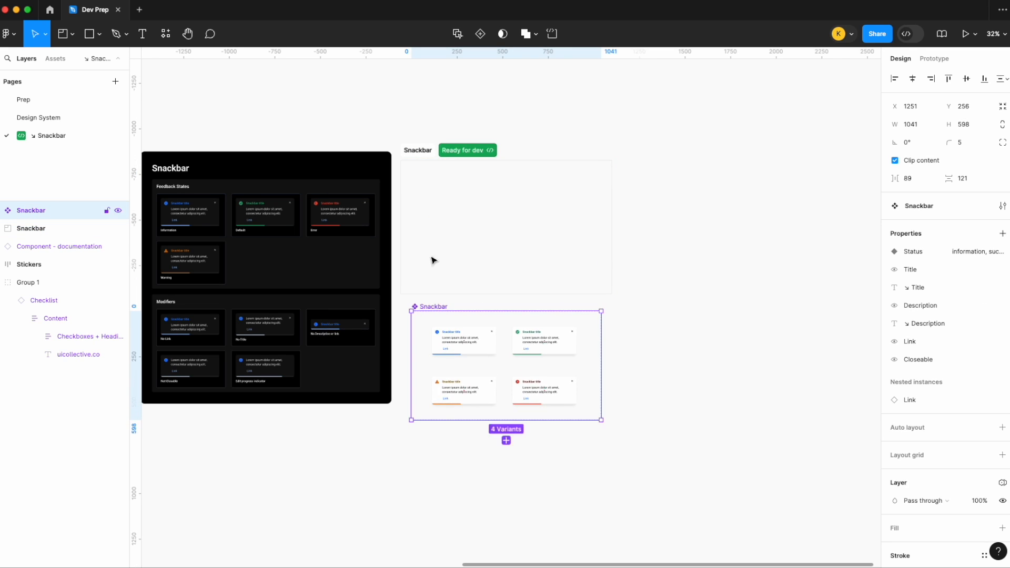
pyautogui.click(435, 286)
pyautogui.click(418, 150)
pyautogui.press('Delete')
pyautogui.moveTo(442, 300); pyautogui.dragTo(440, 151)
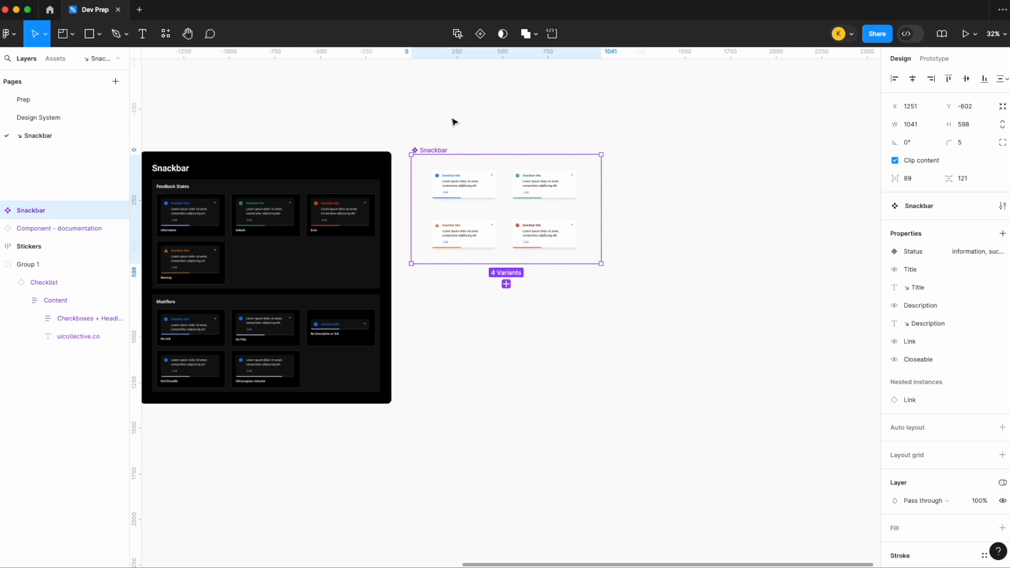
# - Undo the section deletion and the moves of the Snackbar component set
pyautogui.press('super+z')
pyautogui.press('super+z')
pyautogui.press('super+z')
pyautogui.press('super+z')
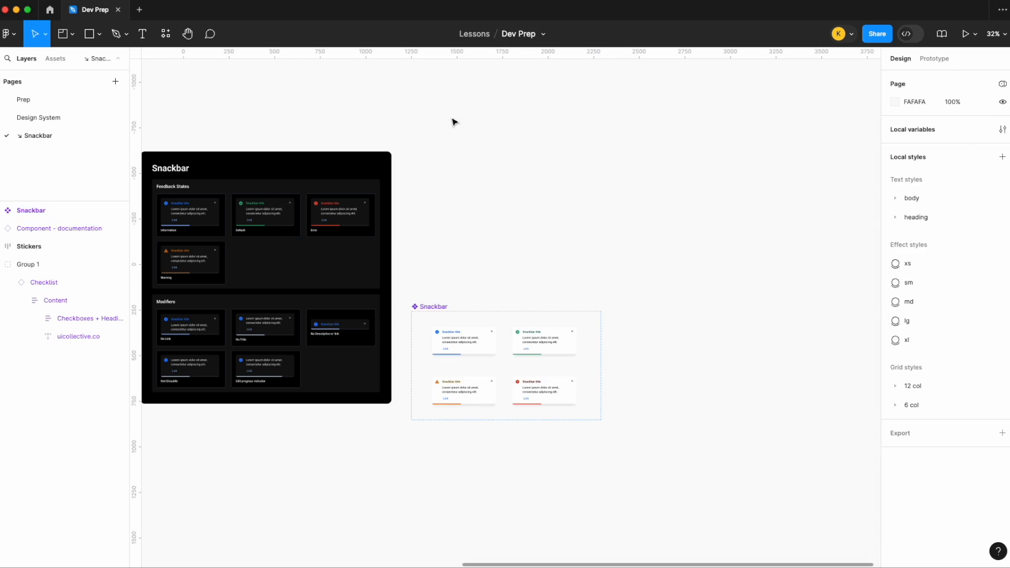
pyautogui.press('super+z')
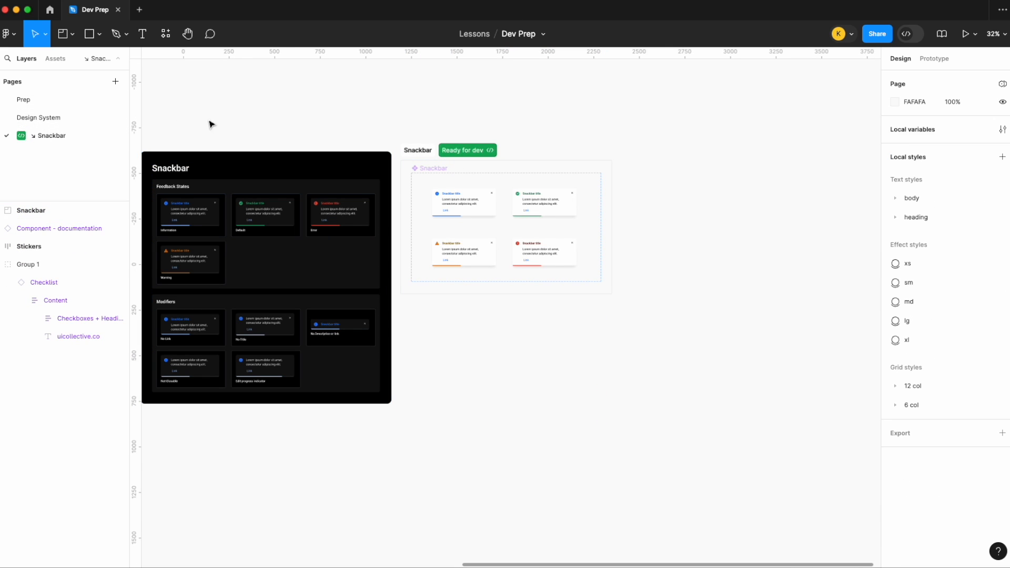
# - Select and copy the iPhone 14 & 15 Pro Max frame with its arrows and notes on the Prep page
pyautogui.click(49, 103)
pyautogui.scroll(-3, 578, 178)
pyautogui.click(568, 124)
pyautogui.moveTo(593, 263); pyautogui.dragTo(506, 132)
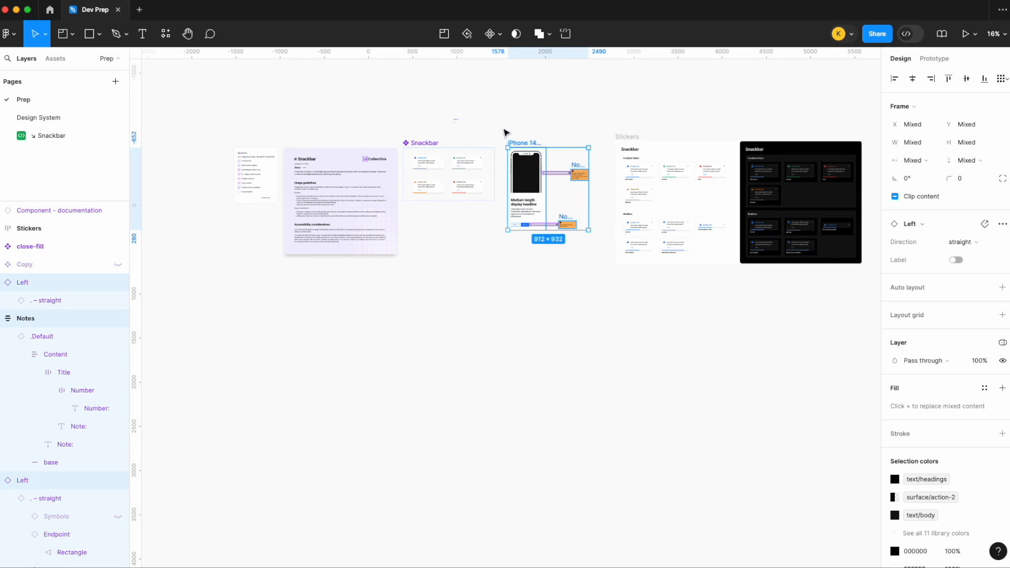
# - Add a page named "Designs" and place it below the ↘ Snackbar page
pyautogui.click(115, 81)
pyautogui.write('Designs')
pyautogui.press('Return')
pyautogui.moveTo(49, 118); pyautogui.dragTo(49, 160)
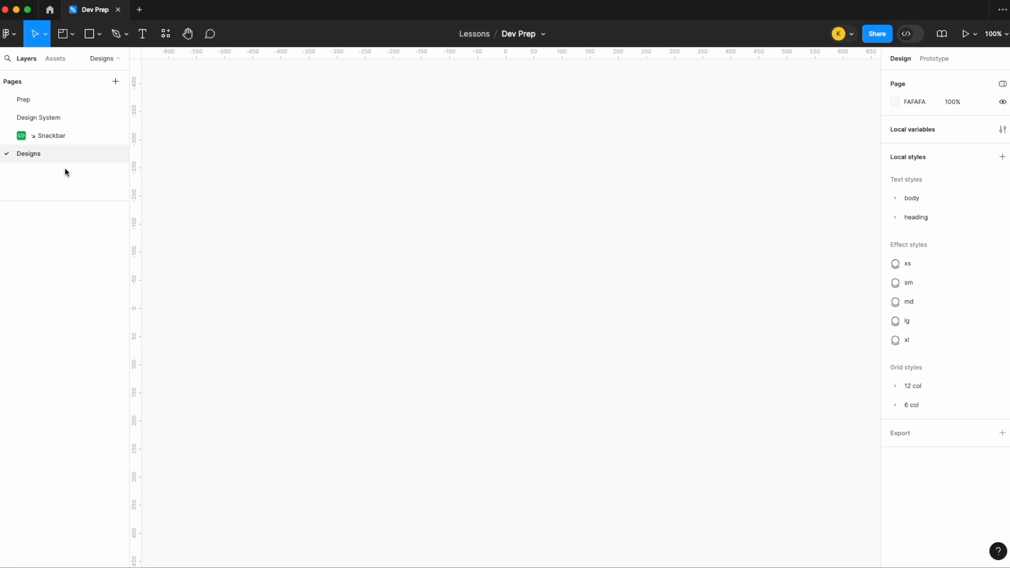
# - Add a page named "↘ Onboarding" below Designs, using a down-right arrow symbol as the prefix
pyautogui.click(116, 82)
pyautogui.write('Onboarding')
pyautogui.press('Return')
pyautogui.doubleClick(36, 165)
pyautogui.click(80, 0)
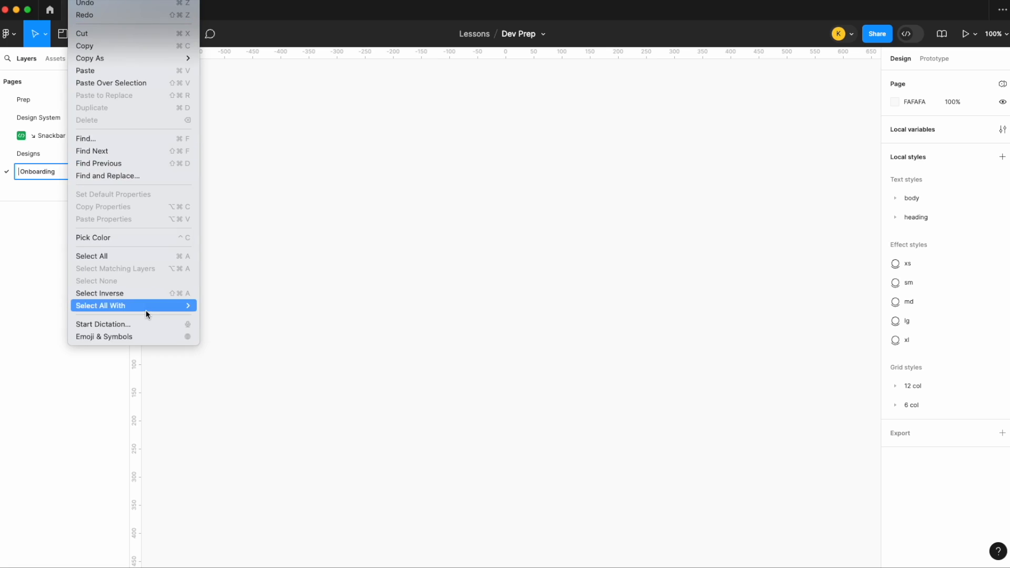
pyautogui.click(140, 337)
pyautogui.write('arrow')
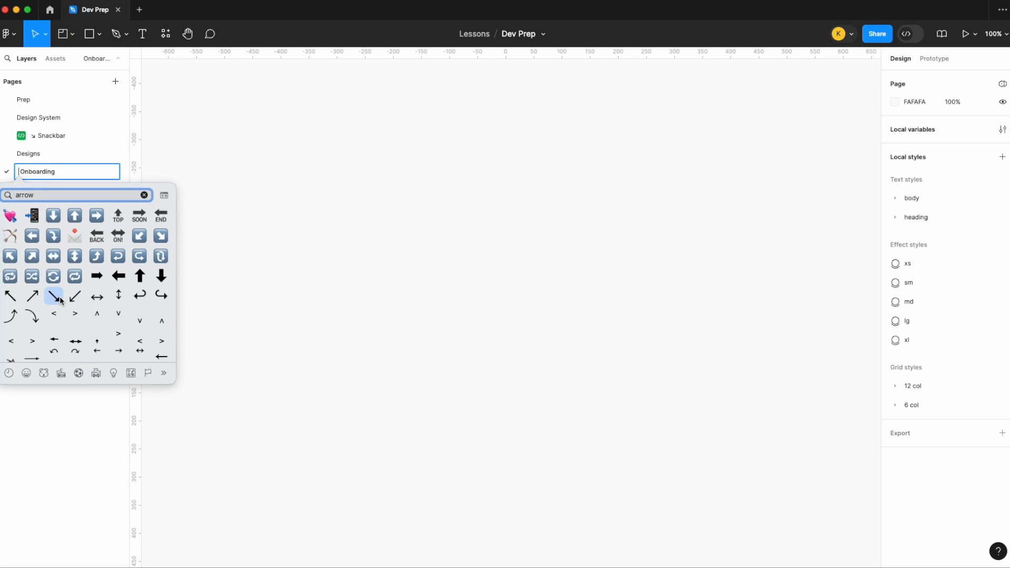
pyautogui.click(59, 296)
pyautogui.press('Return')
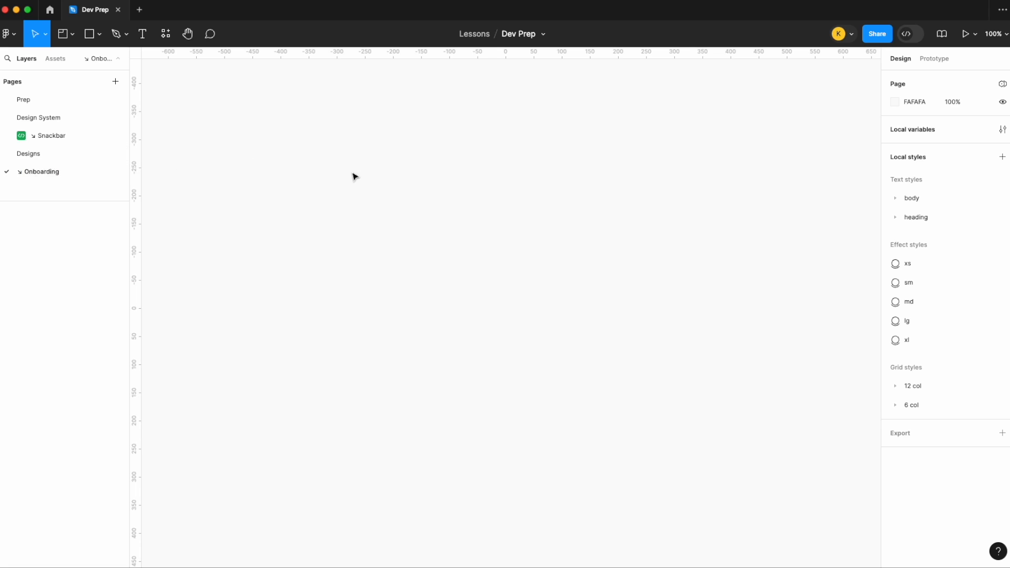
# - Paste the iPhone 14 & 15 Pro Max frame with its arrows and notes onto the ↘ Onboarding page
pyautogui.press('super+v')
pyautogui.scroll(-5, 519, 106)
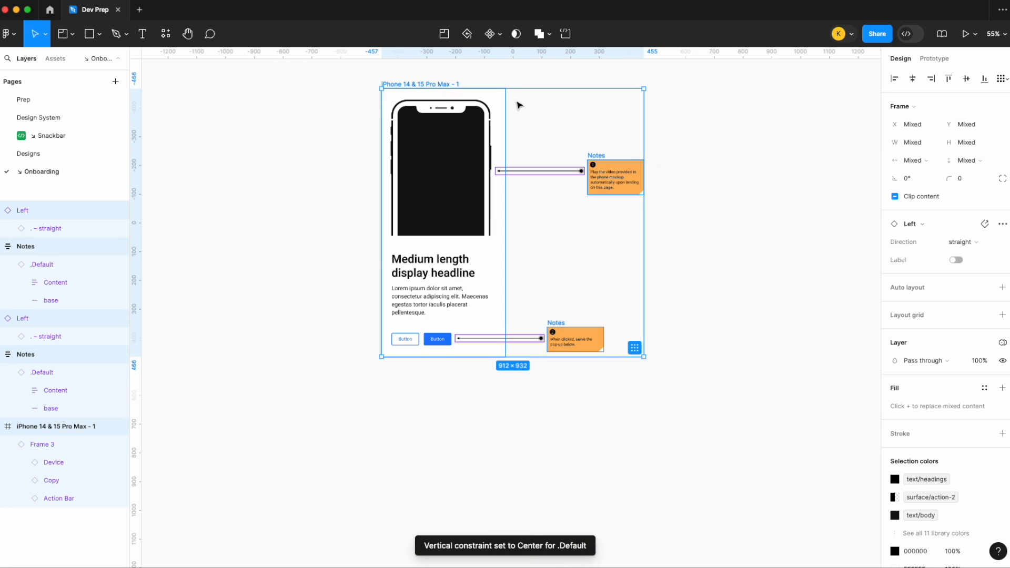
pyautogui.click(516, 69)
pyautogui.scroll(1, 516, 70)
pyautogui.click(353, 99)
pyautogui.click(356, 90)
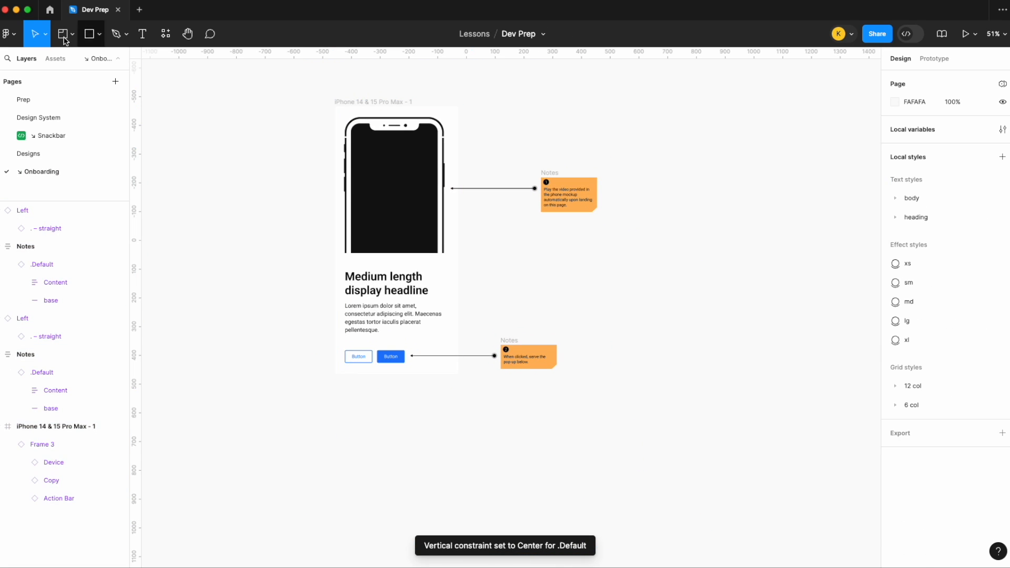
# - Enclose the iPhone frame and its notes in a section about 2052 × 1225, and shift the contents toward the section's left edge
pyautogui.click(72, 33)
pyautogui.click(74, 72)
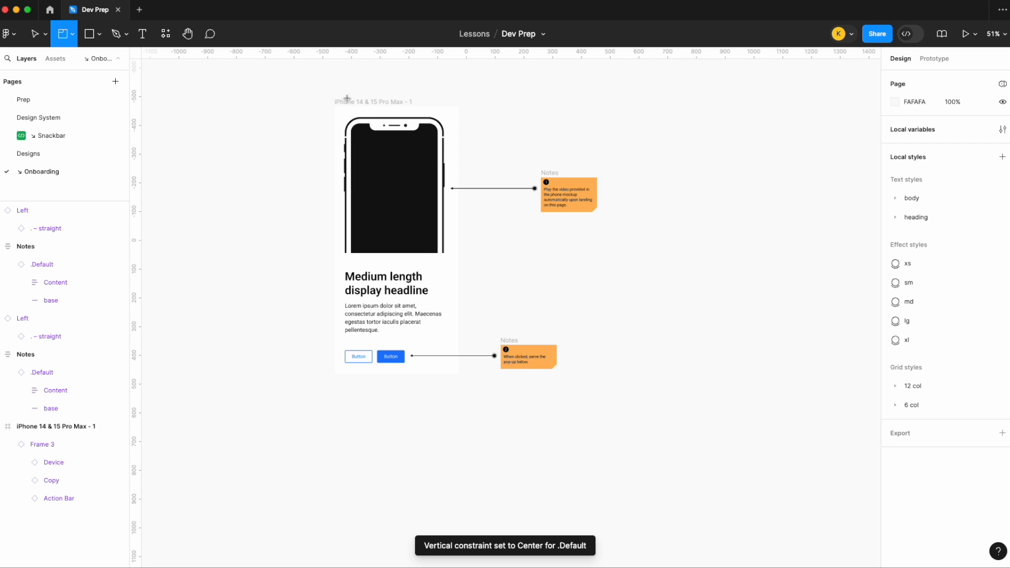
pyautogui.moveTo(278, 85)
pyautogui.mouseDown()
pyautogui.moveTo(816, 426)
pyautogui.moveTo(847, 442)
pyautogui.moveTo(868, 437)
pyautogui.mouseUp()
pyautogui.scroll(-3, 573, 437)
pyautogui.click(642, 482)
pyautogui.moveTo(652, 480); pyautogui.dragTo(338, 201)
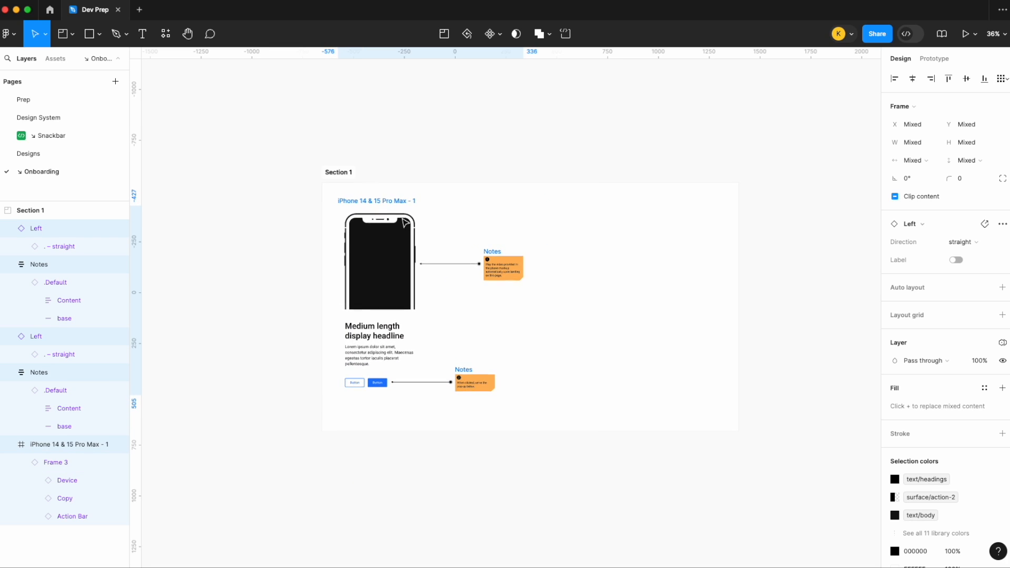
# - Rename the section around the iPhone frame as "Onboarding" and mark it as ready for dev
pyautogui.click(346, 178)
pyautogui.doubleClick(349, 175)
pyautogui.write('Onboarding')
pyautogui.press('Return')
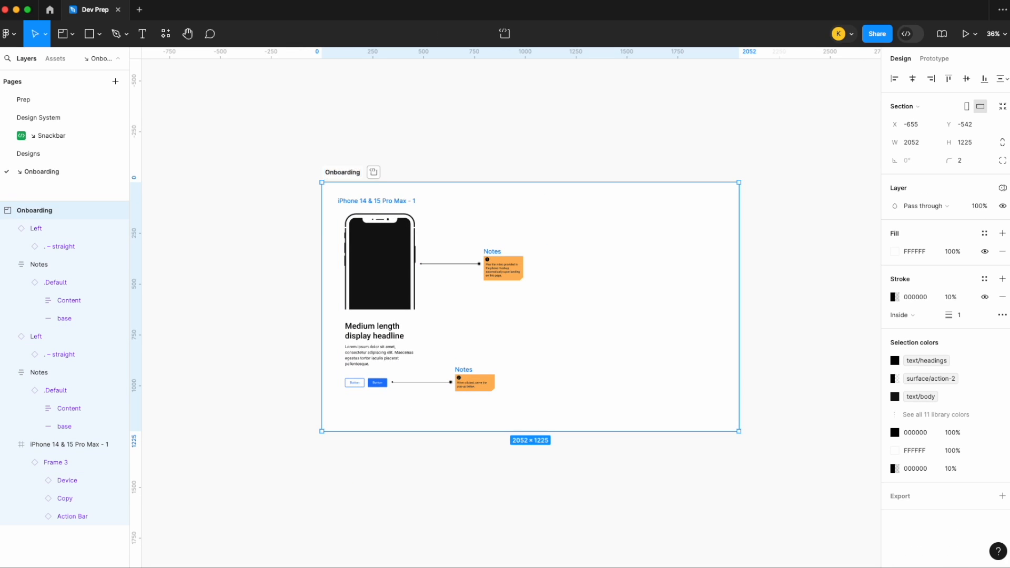
pyautogui.click(373, 172)
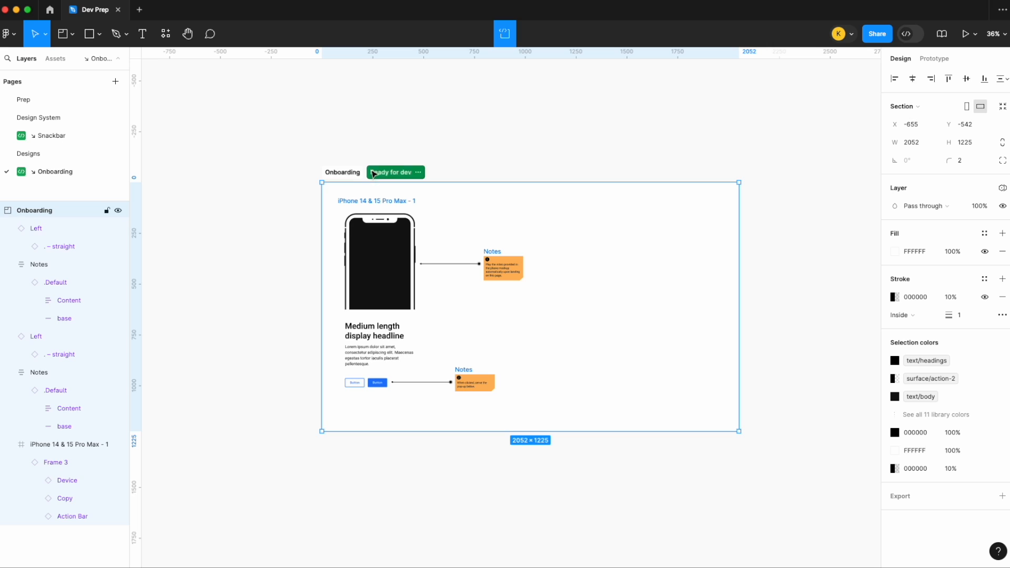
pyautogui.click(419, 131)
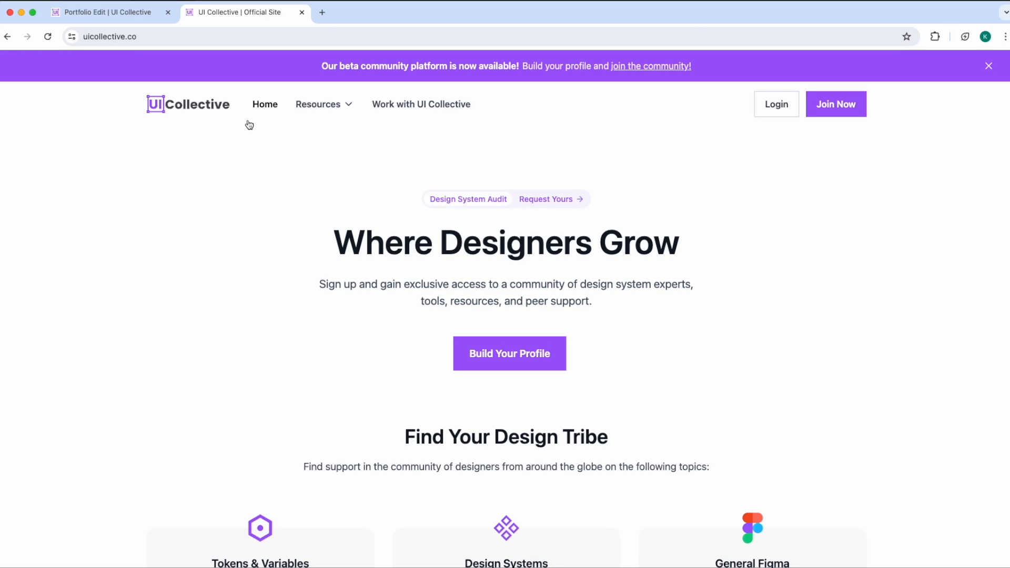
# - In the browser, examine the UI Collective portfolio editing page and the Community Access + Perks page, returning to the portfolio
pyautogui.click(138, 13)
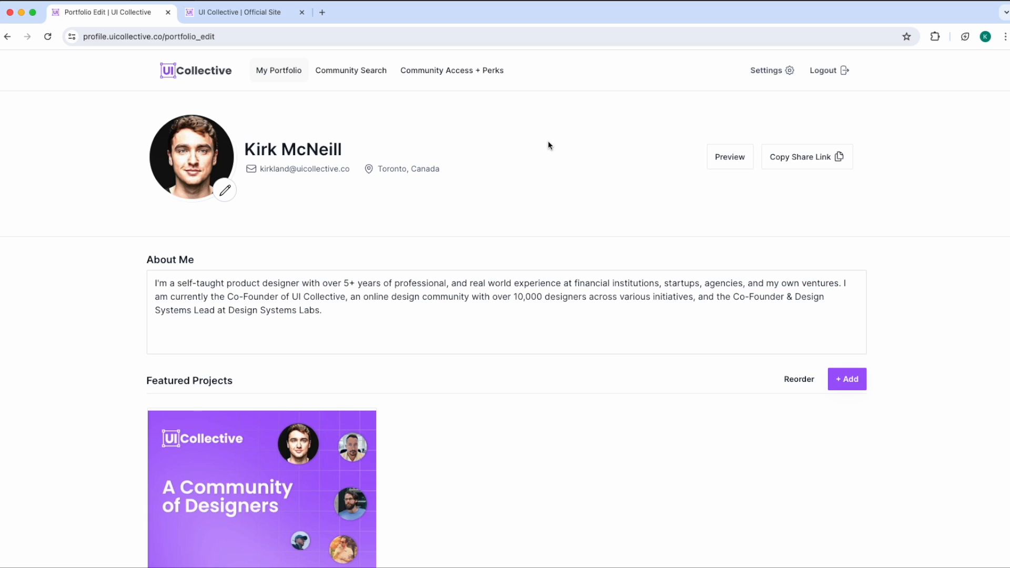
pyautogui.scroll(-1, 552, 141)
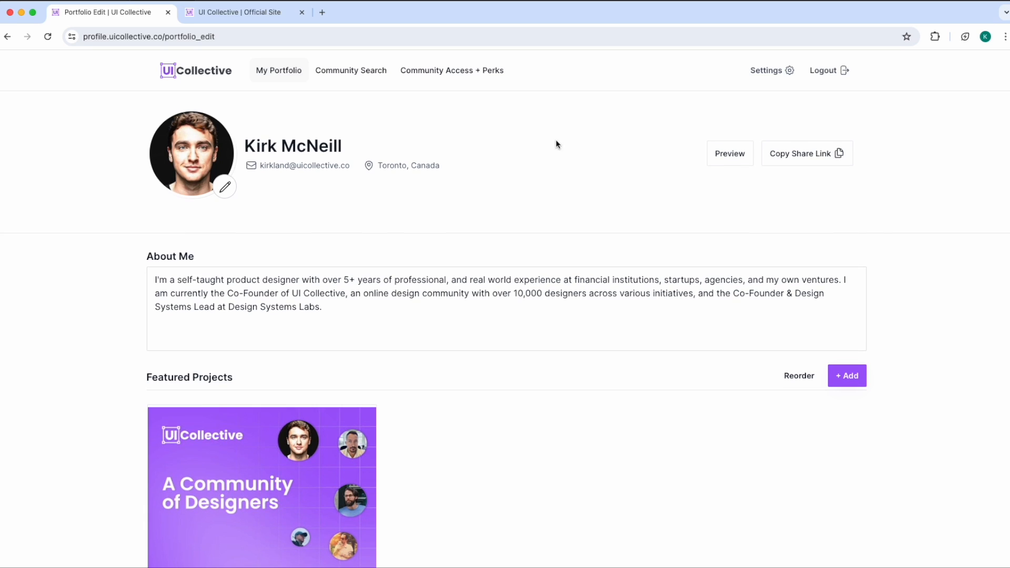
pyautogui.scroll(-8, 961, 315)
pyautogui.scroll(8, 961, 316)
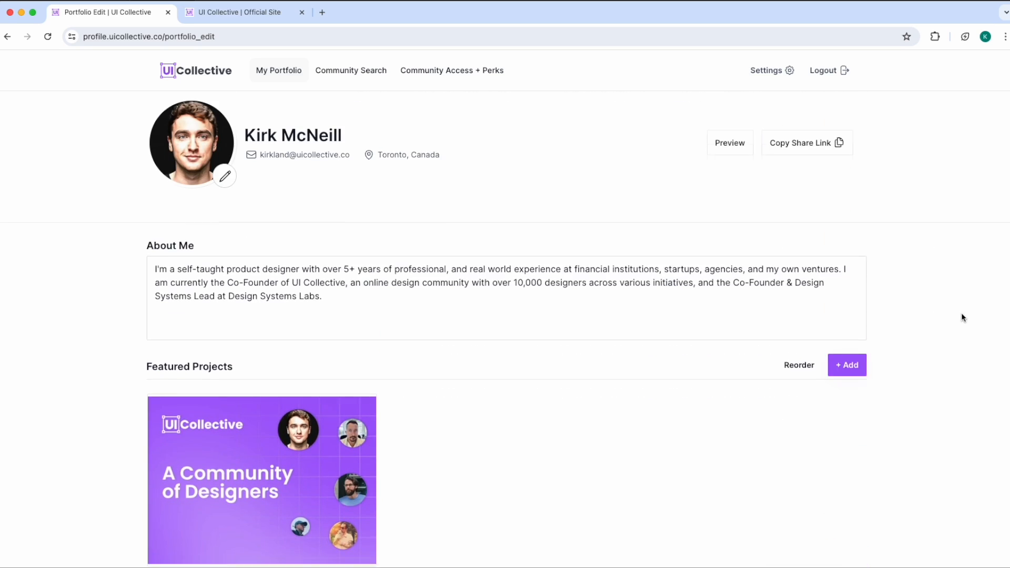
pyautogui.click(474, 72)
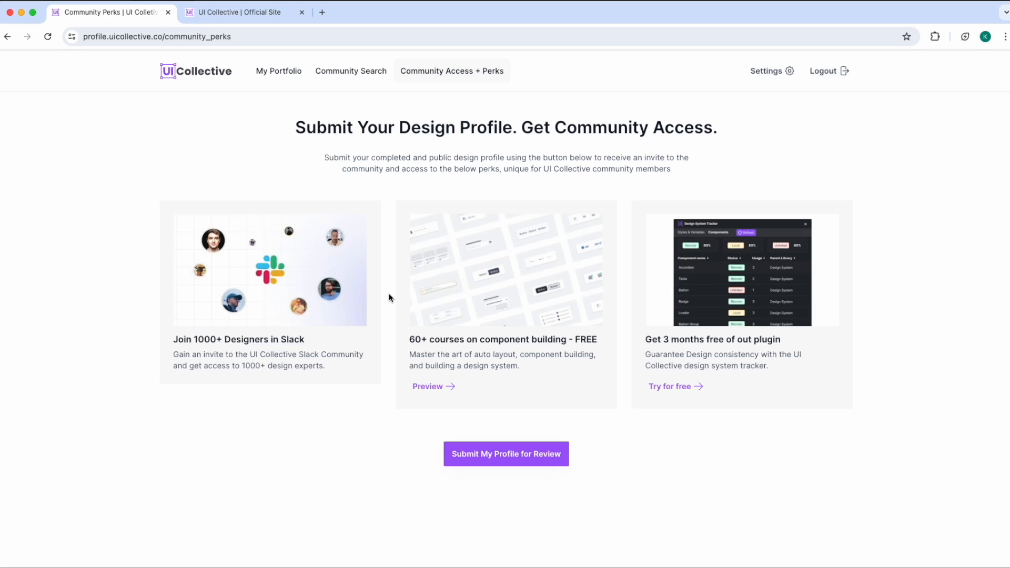
pyautogui.click(278, 71)
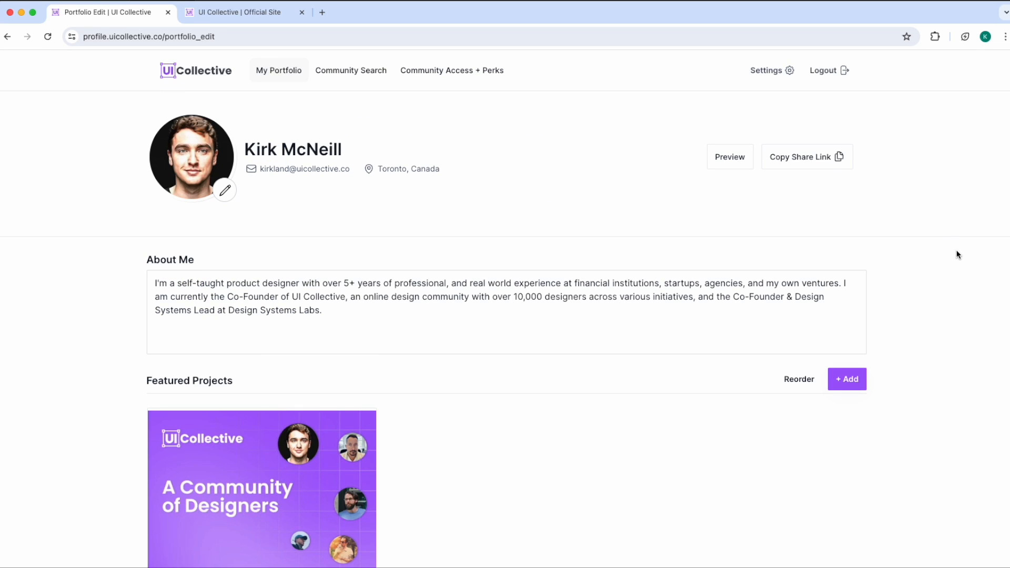
pyautogui.scroll(-10, 957, 255)
pyautogui.scroll(10, 958, 255)
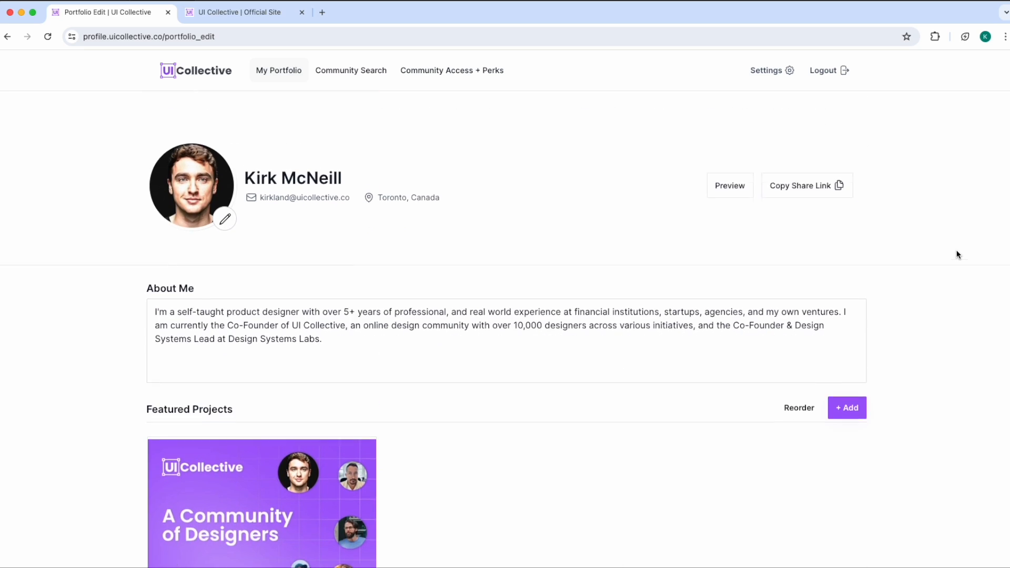